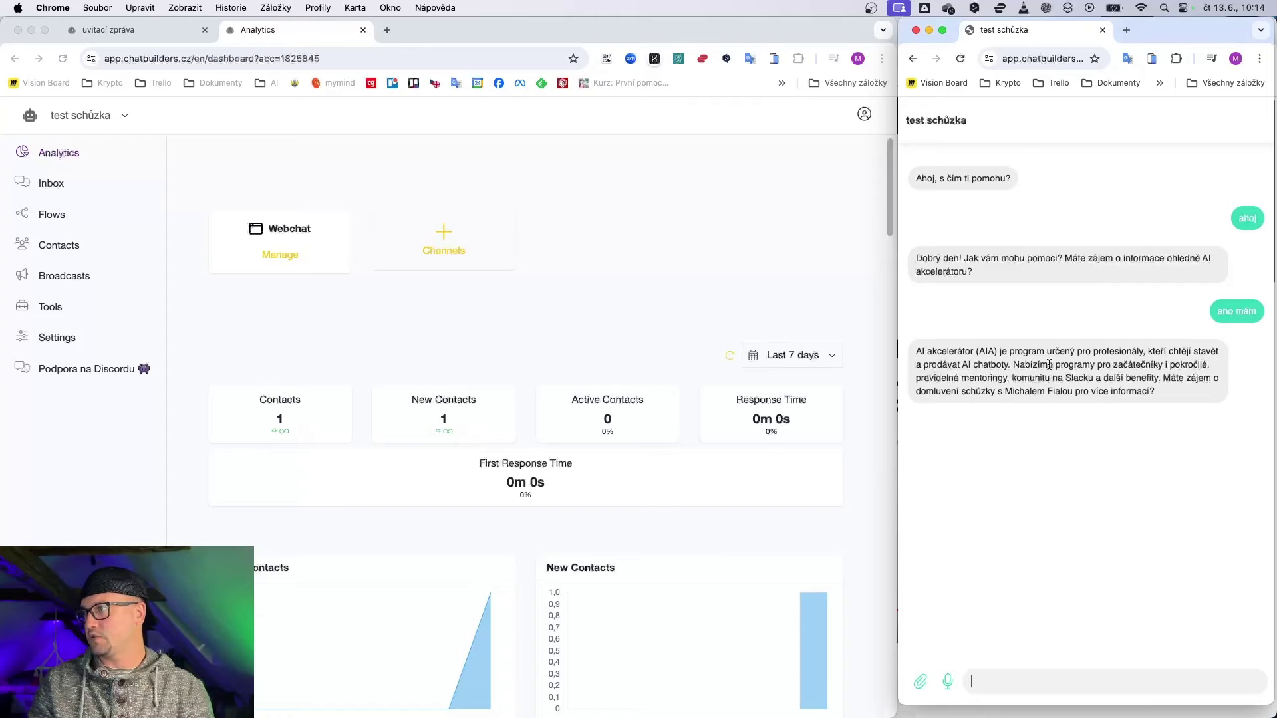
Step: Highlight the bot's description of the AI akcelerátor programmes in its chat reply
{"action": "left_click_drag", "start_coordinate": [1056, 365], "coordinate": [1126, 378]}
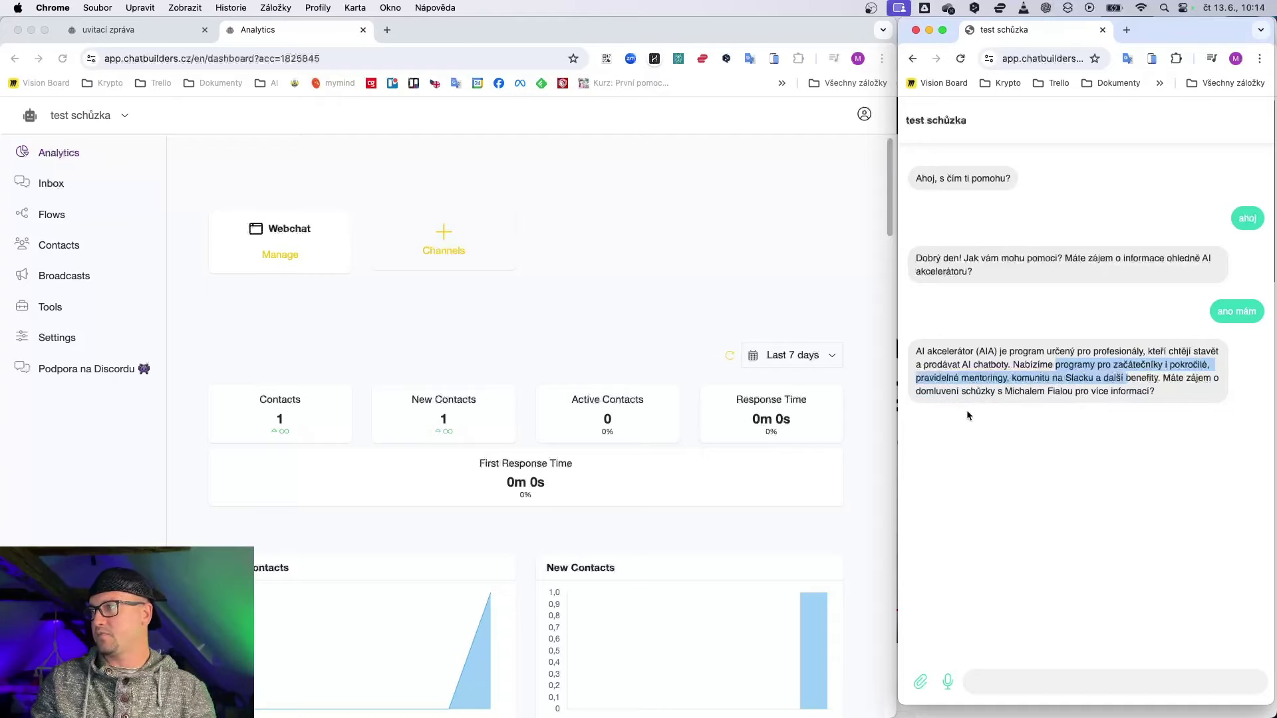
Step: Reply to the bot with 'nemám, chci vstoupit do AIA'
{"action": "left_click", "coordinate": [981, 677]}
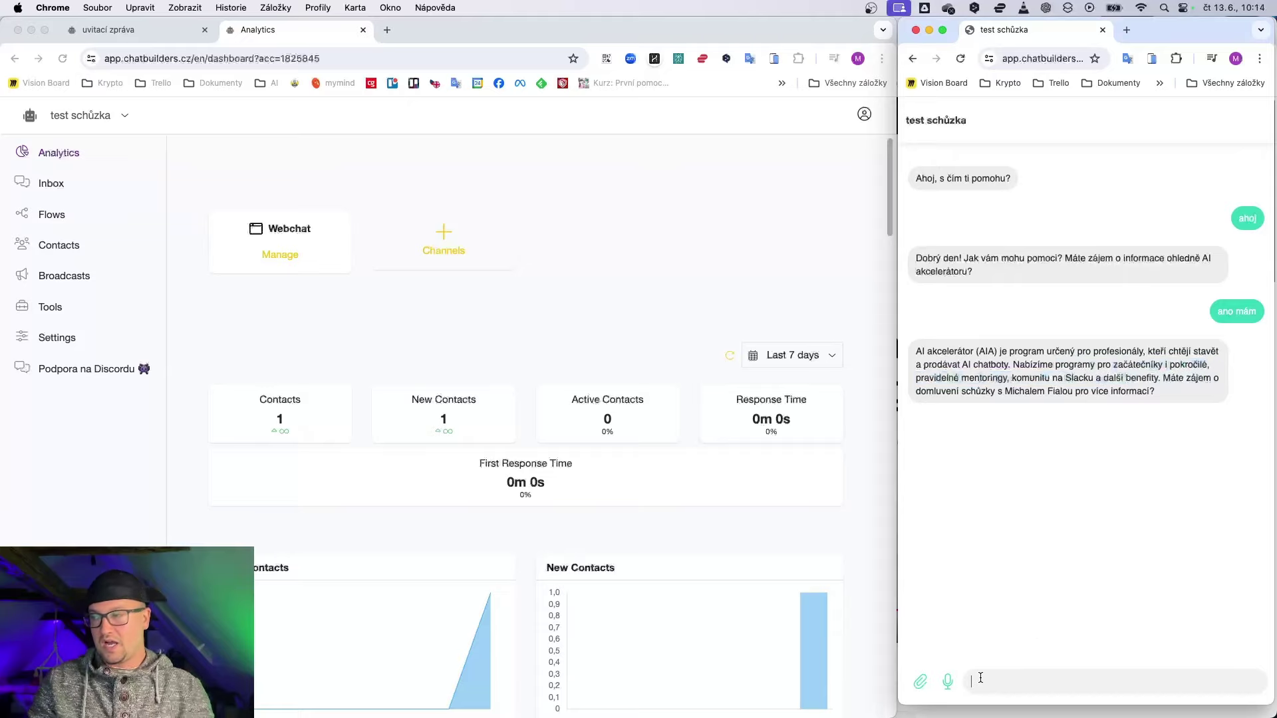
{"action": "type", "text": "nemám, chci "}
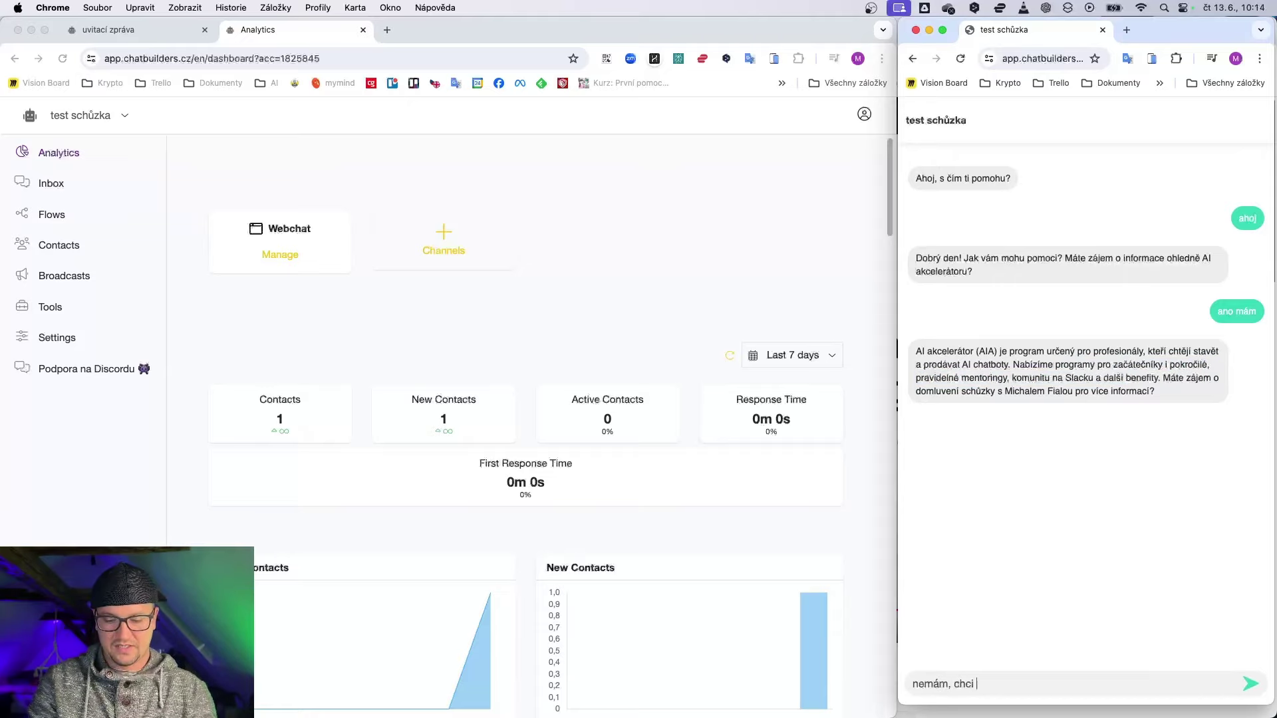
{"action": "type", "text": "vstoupit do AIA"}
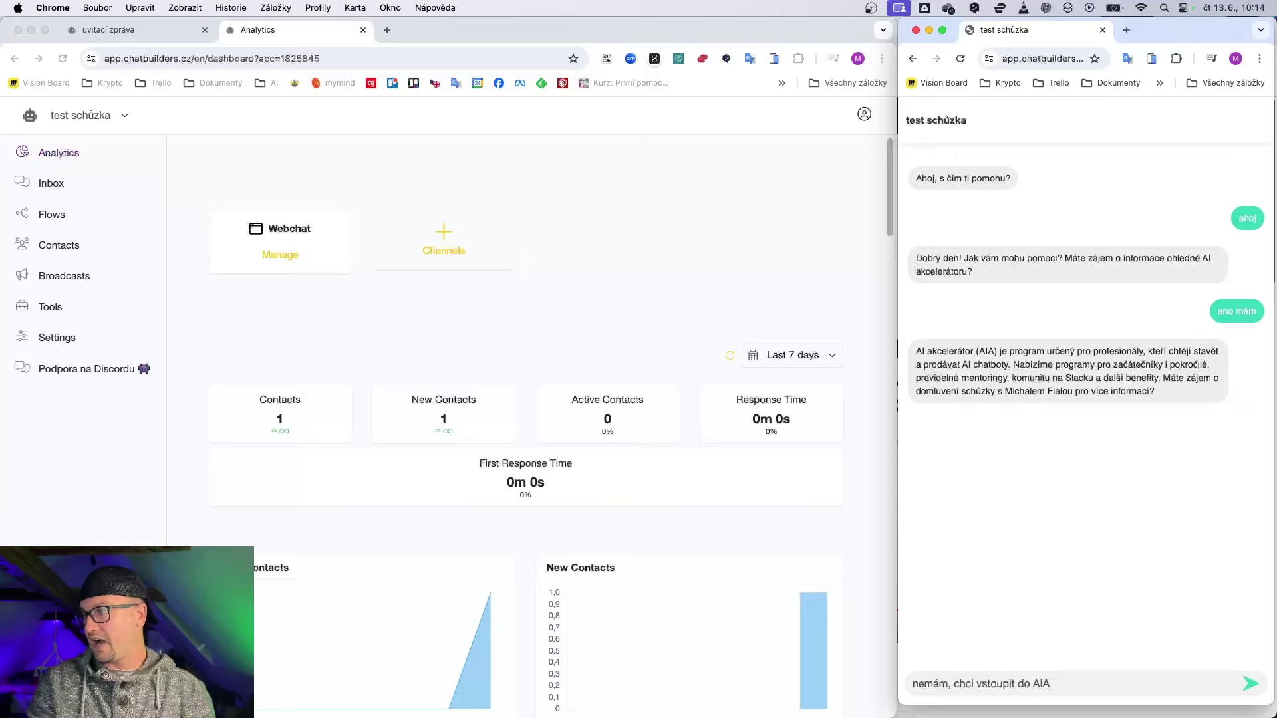
{"action": "key", "text": "Return"}
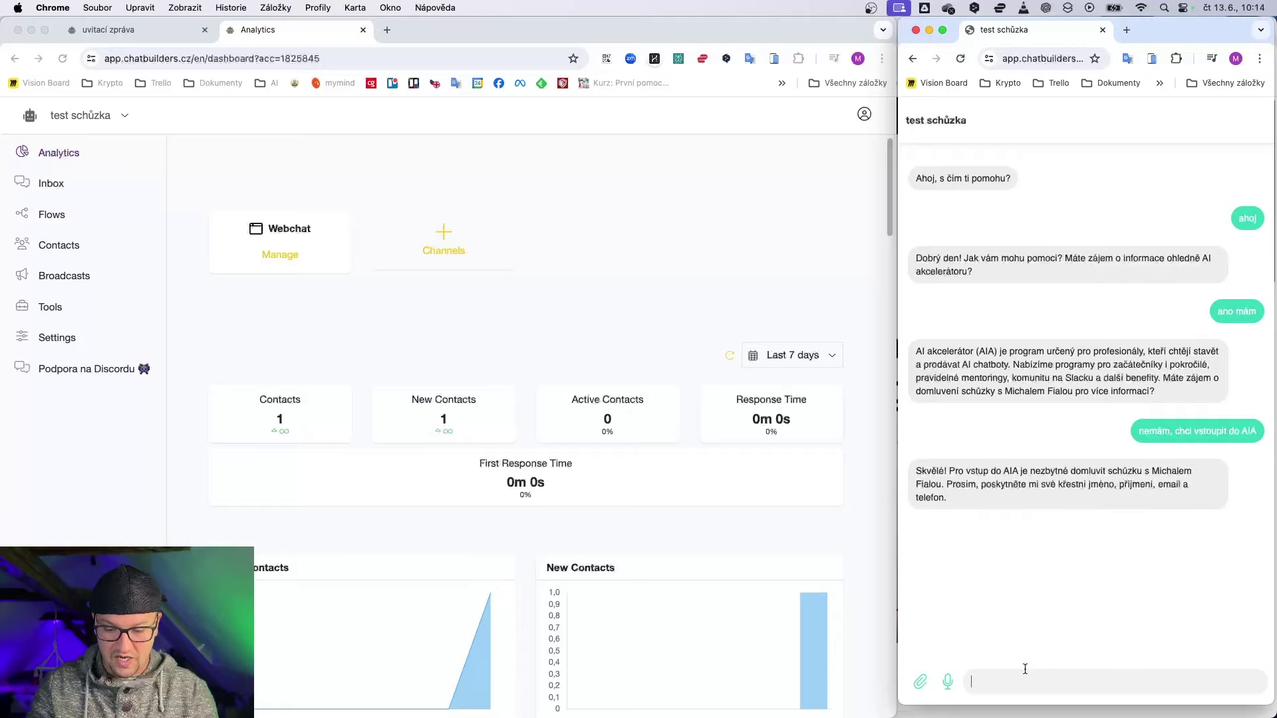
Step: Send the bot the contact's full name, phone number and e-mail address
{"action": "key", "text": "Return"}
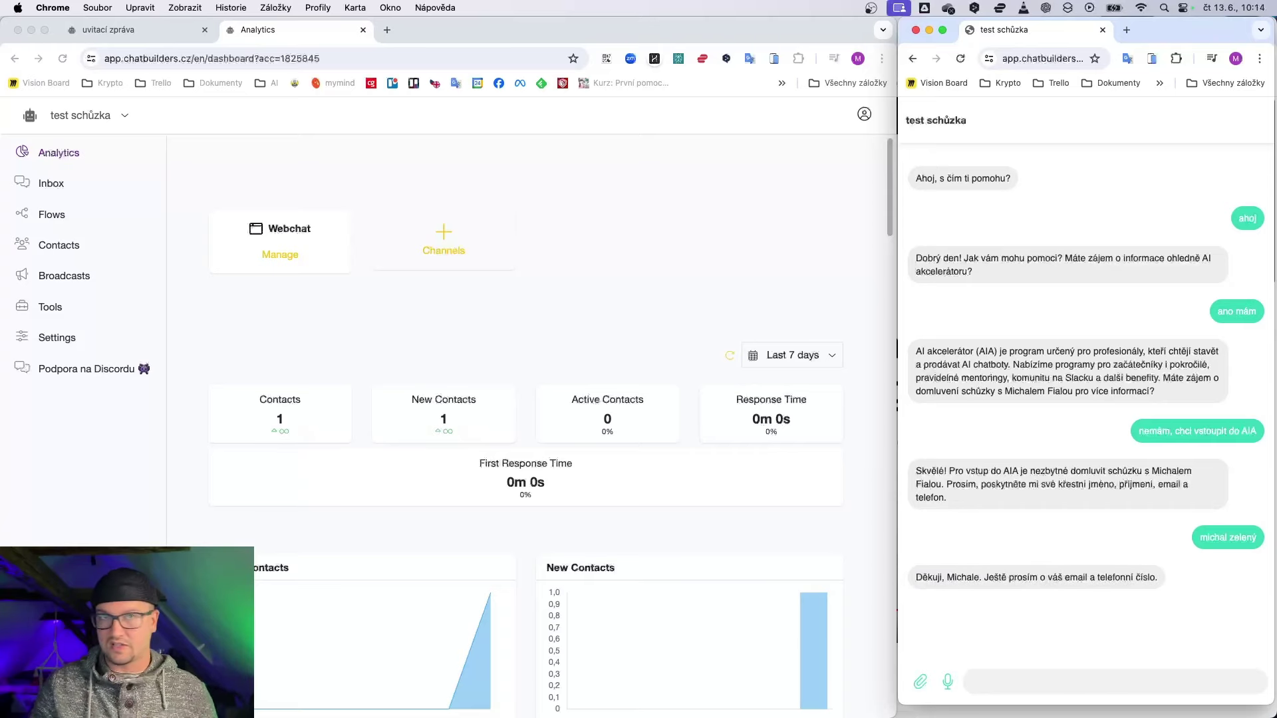
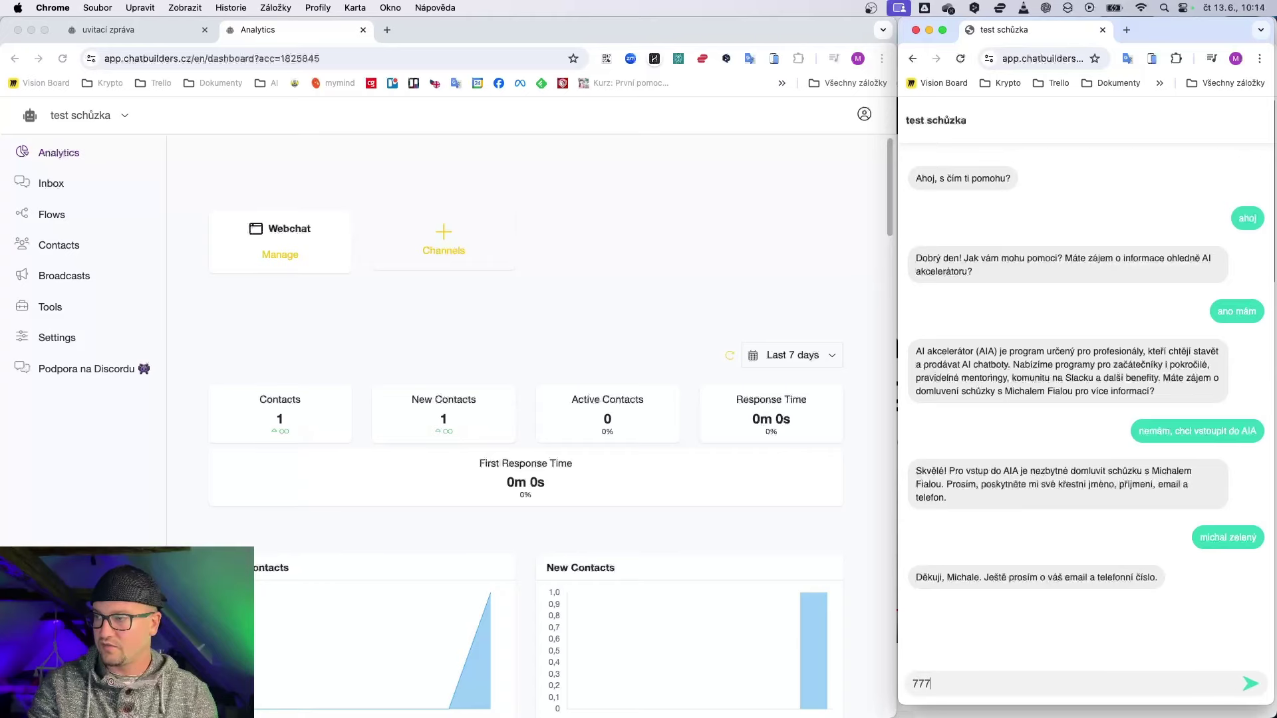
{"action": "key", "text": "Return"}
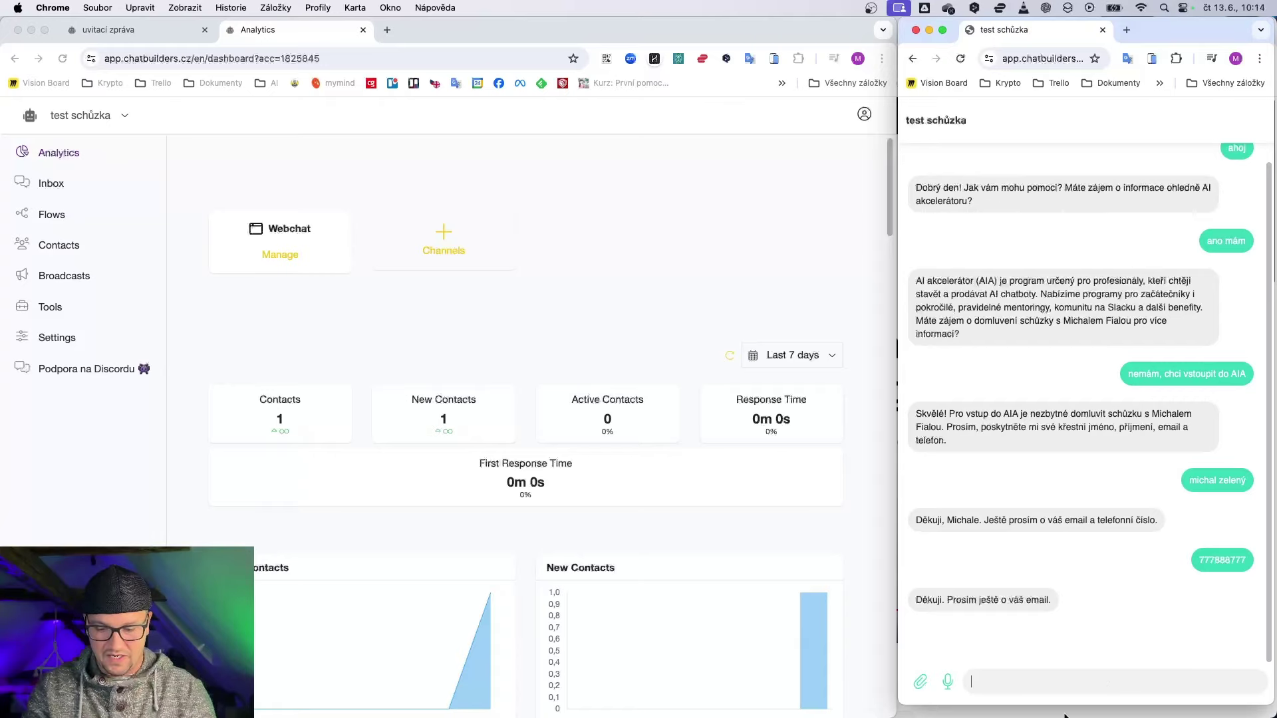
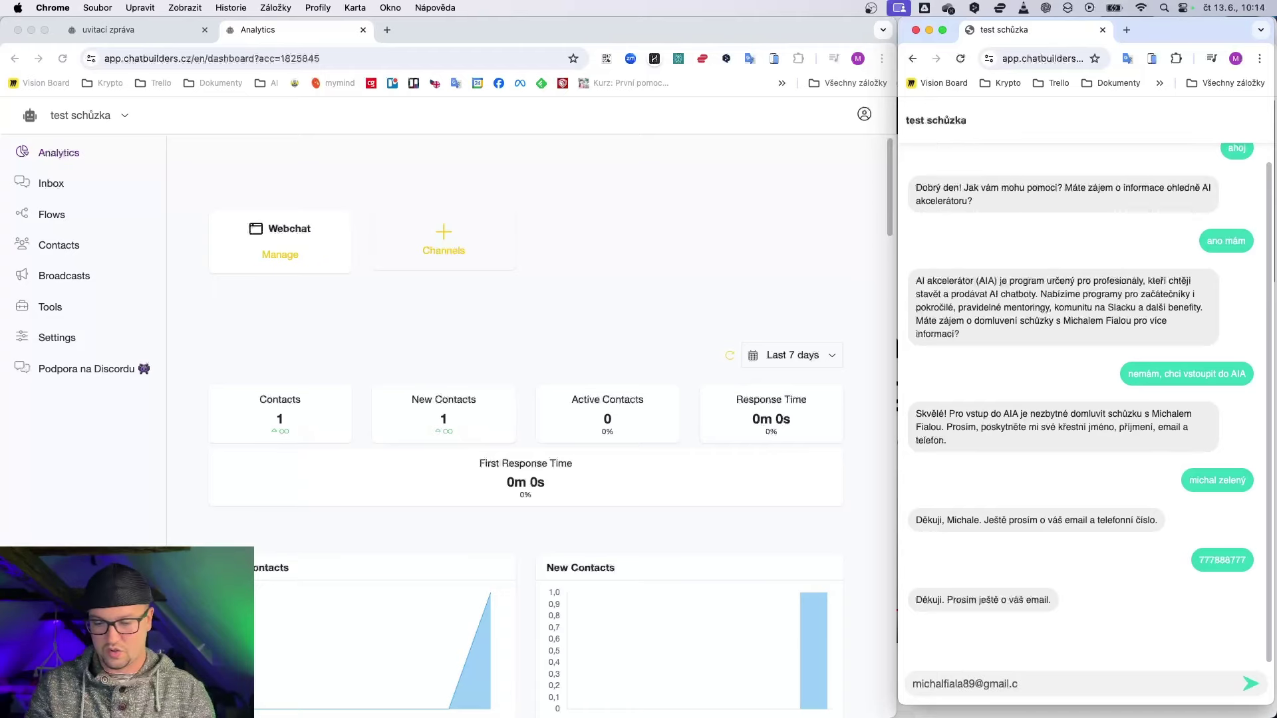
{"action": "key", "text": "Return"}
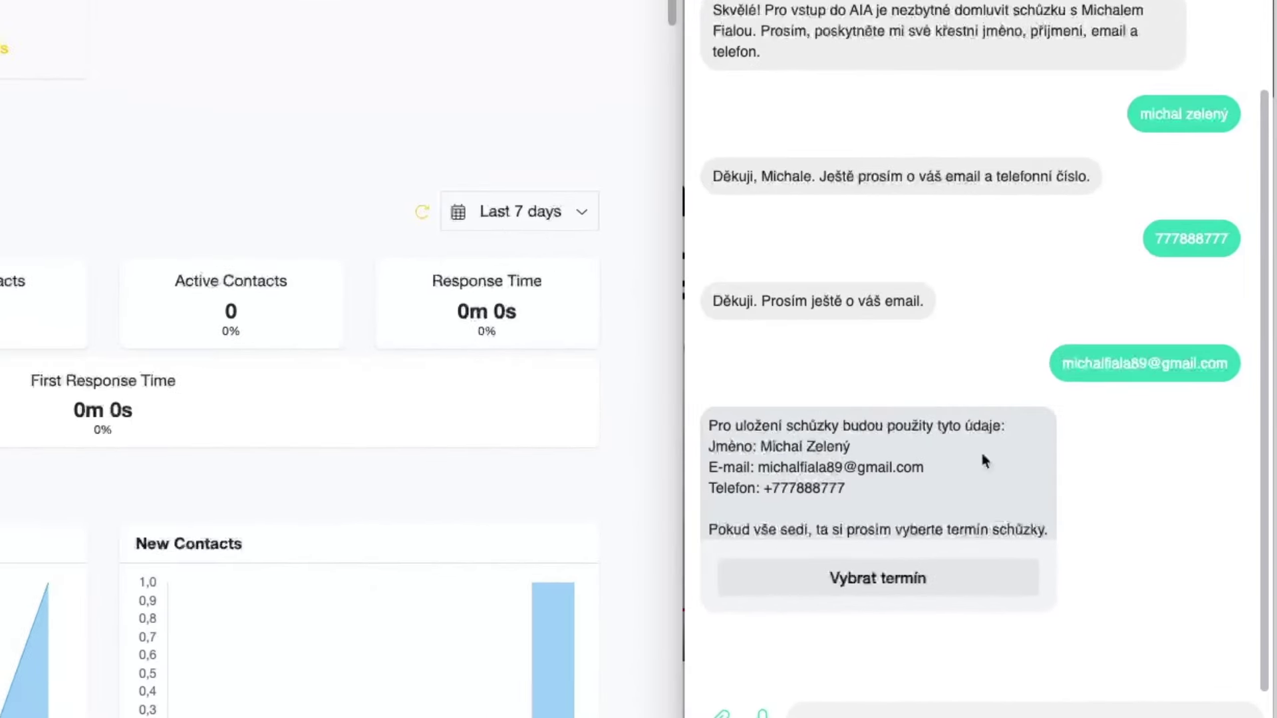
Step: Open the bot's booking calendar and highlight its title and description
{"action": "left_click", "coordinate": [918, 590]}
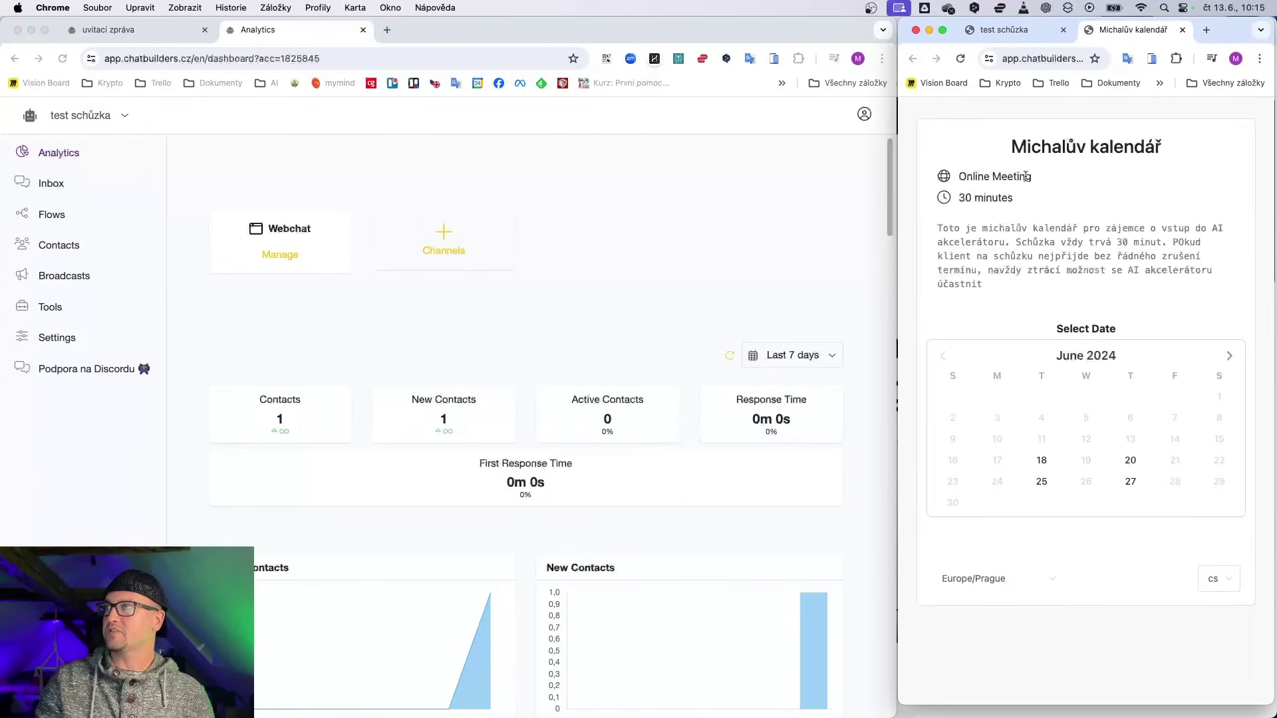
{"action": "left_click_drag", "start_coordinate": [1027, 146], "coordinate": [1170, 148]}
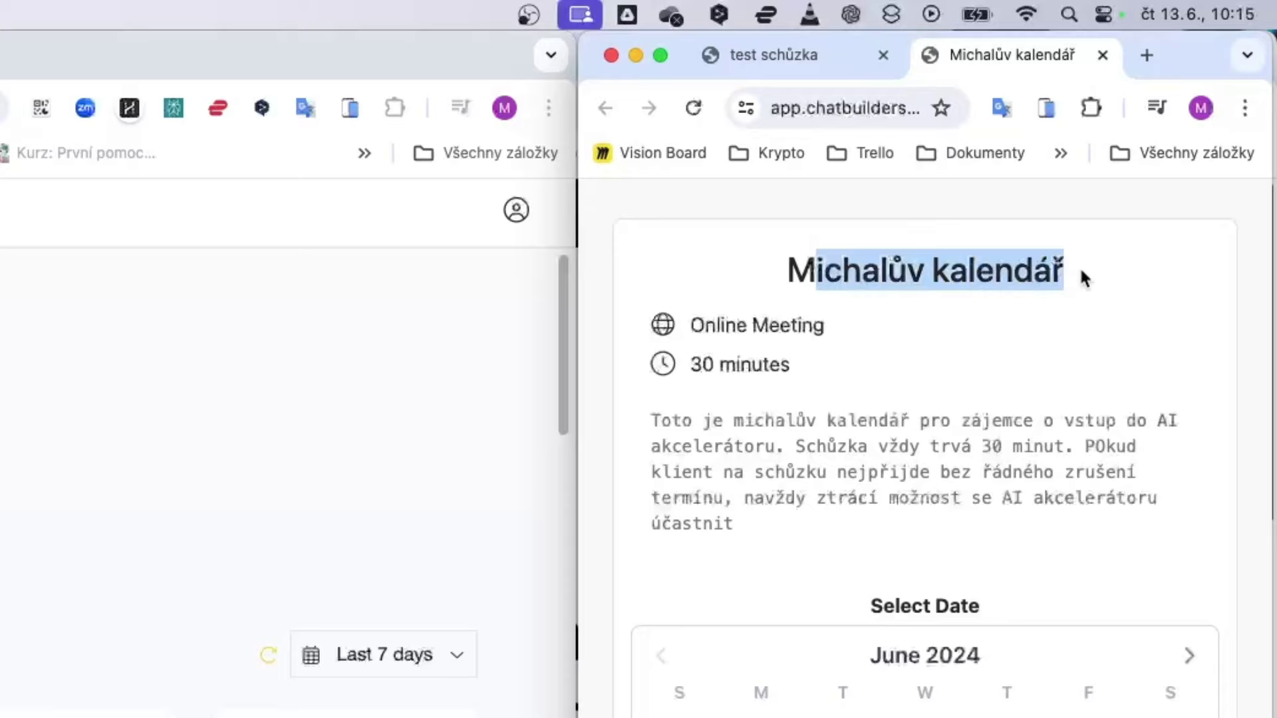
{"action": "left_click_drag", "start_coordinate": [713, 420], "coordinate": [961, 521]}
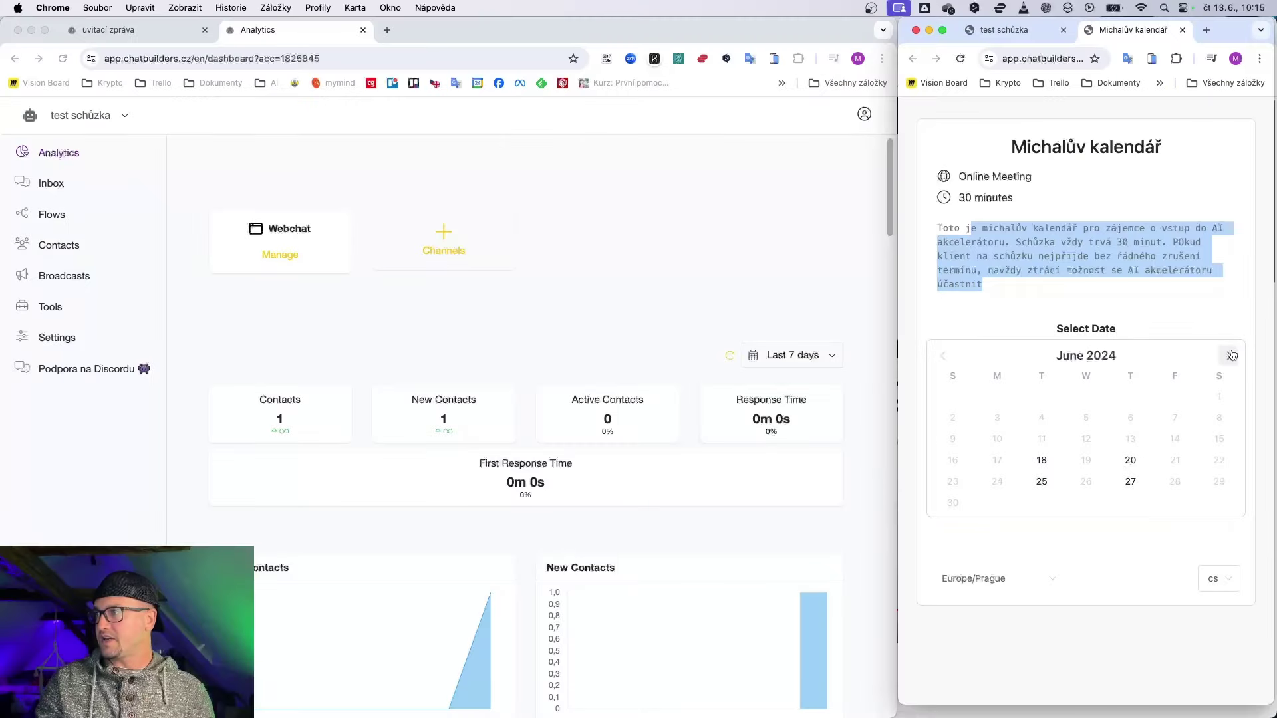
Step: Book the meeting for June 18, 2024 at 2:30 PM after checking July's dates
{"action": "left_click", "coordinate": [1189, 656]}
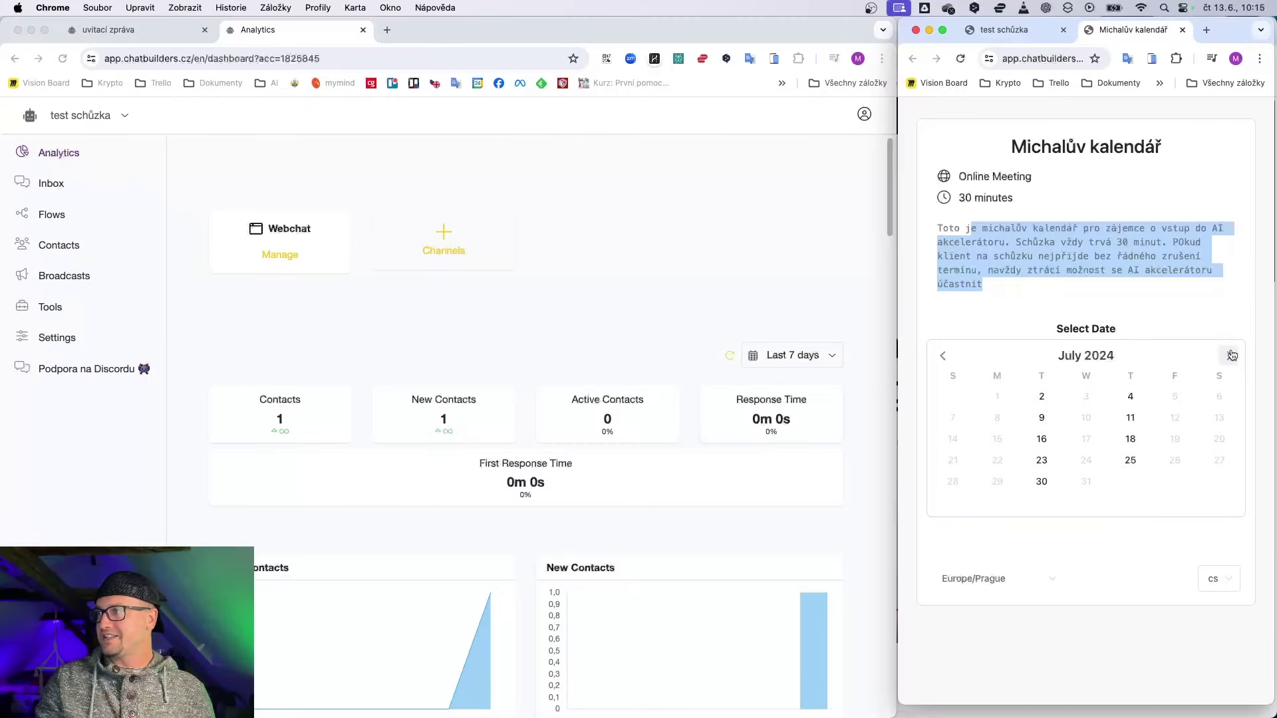
{"action": "left_click", "coordinate": [943, 356]}
{"action": "left_click", "coordinate": [1041, 459]}
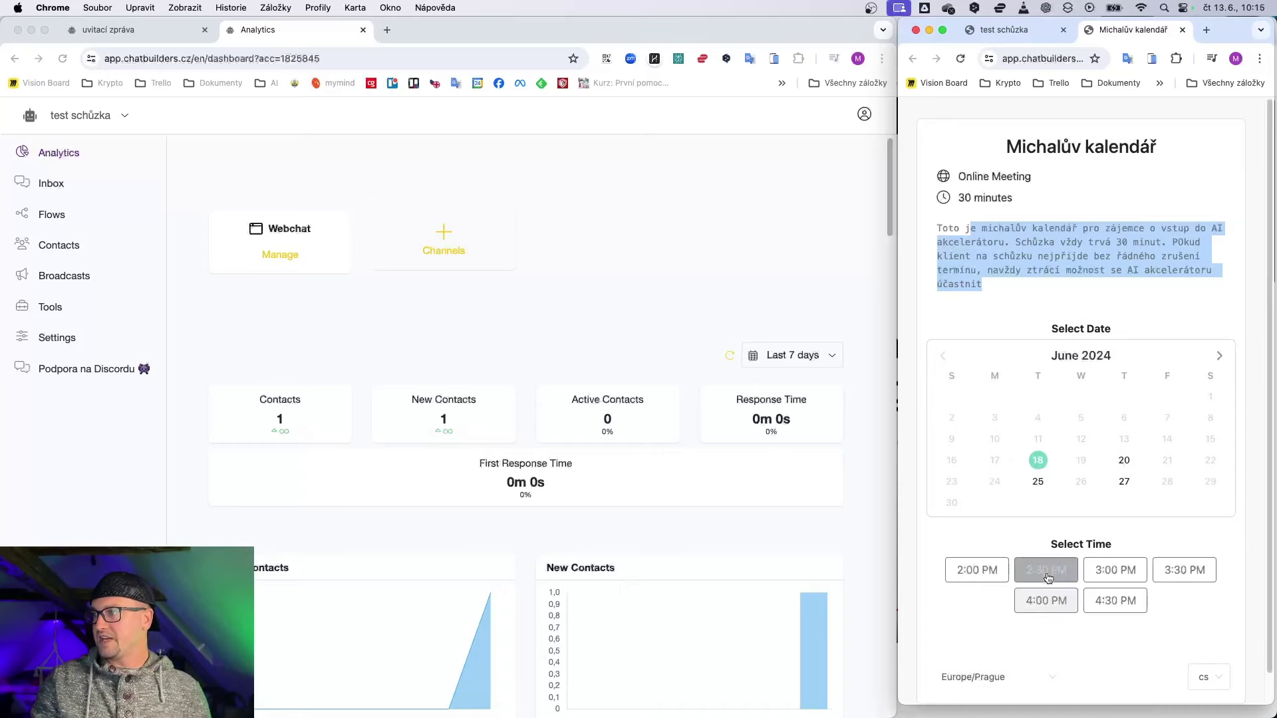
{"action": "left_click", "coordinate": [1046, 571]}
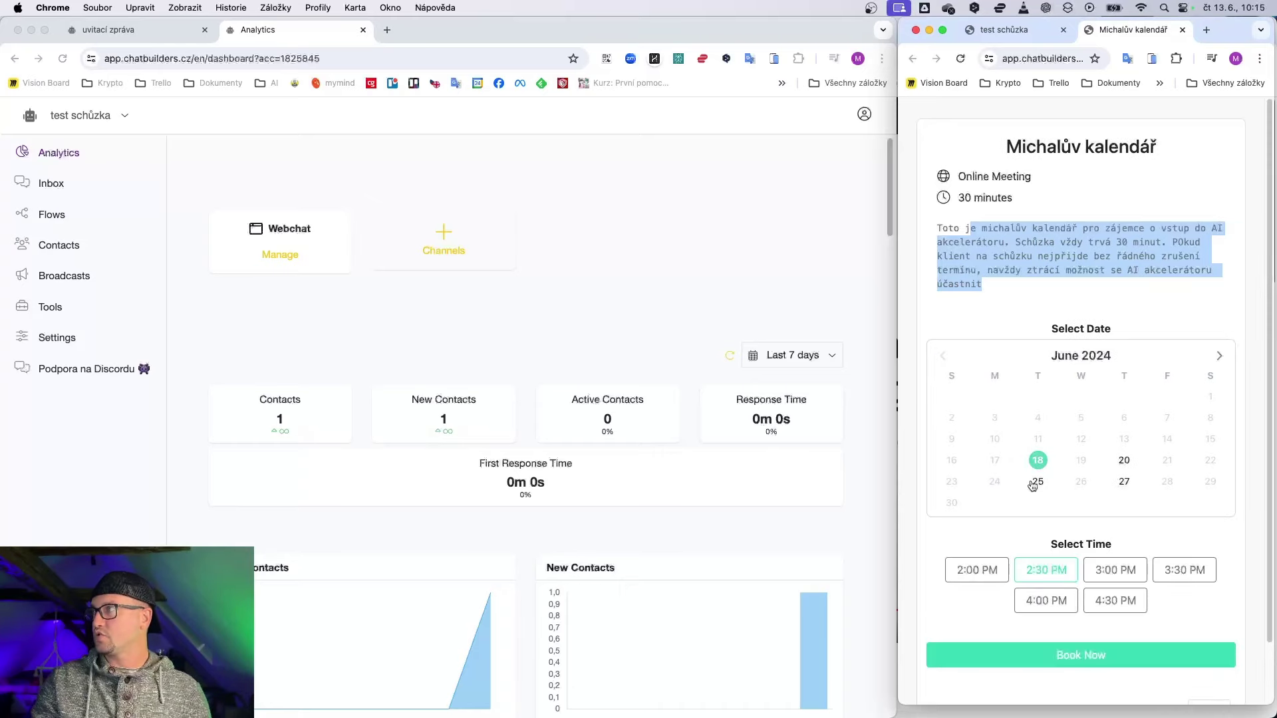
{"action": "left_click", "coordinate": [1039, 665]}
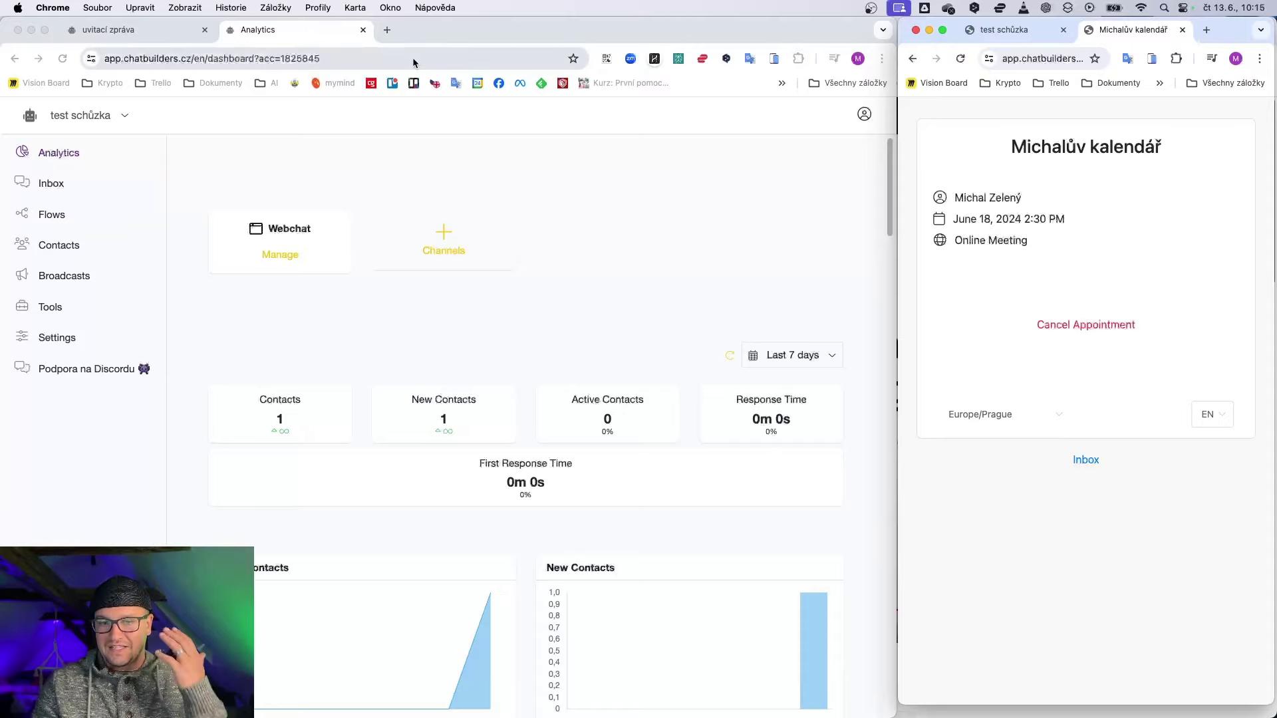
Step: In Google Calendar, open the June 18 14:30–15:00 meeting and check its description
{"action": "left_click", "coordinate": [387, 29]}
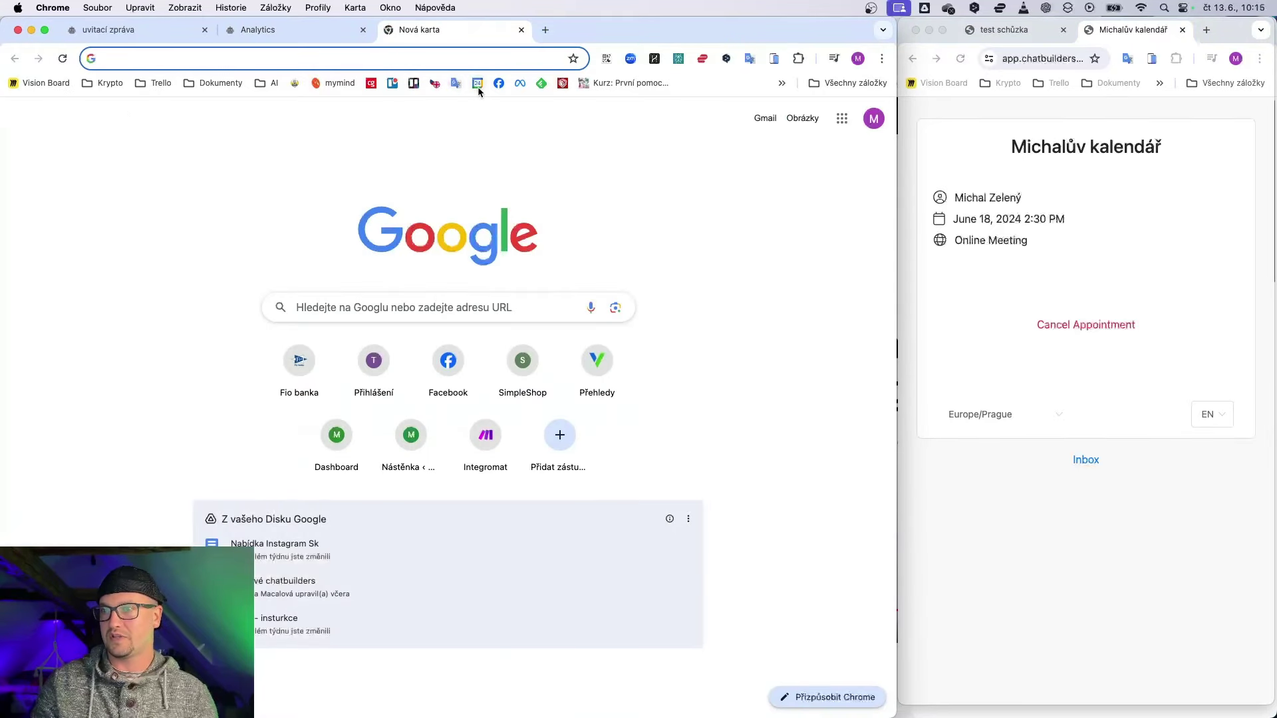
{"action": "left_click", "coordinate": [478, 83]}
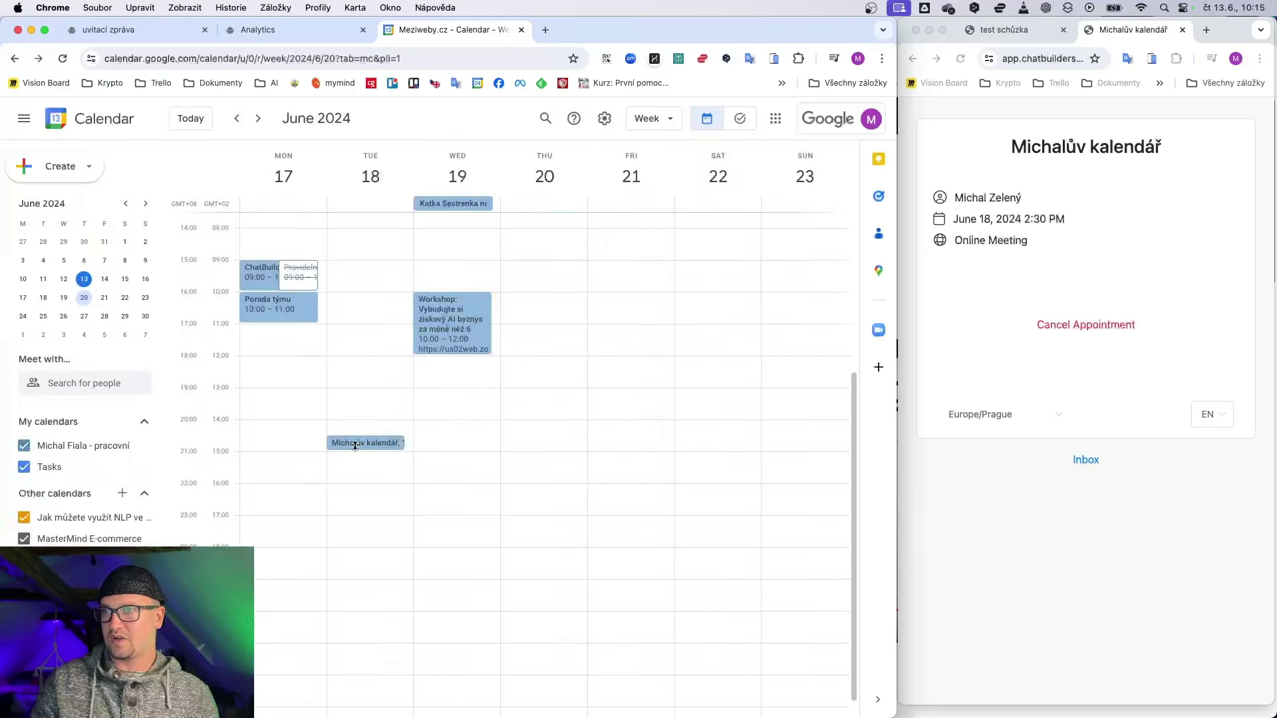
{"action": "double_click", "coordinate": [505, 481]}
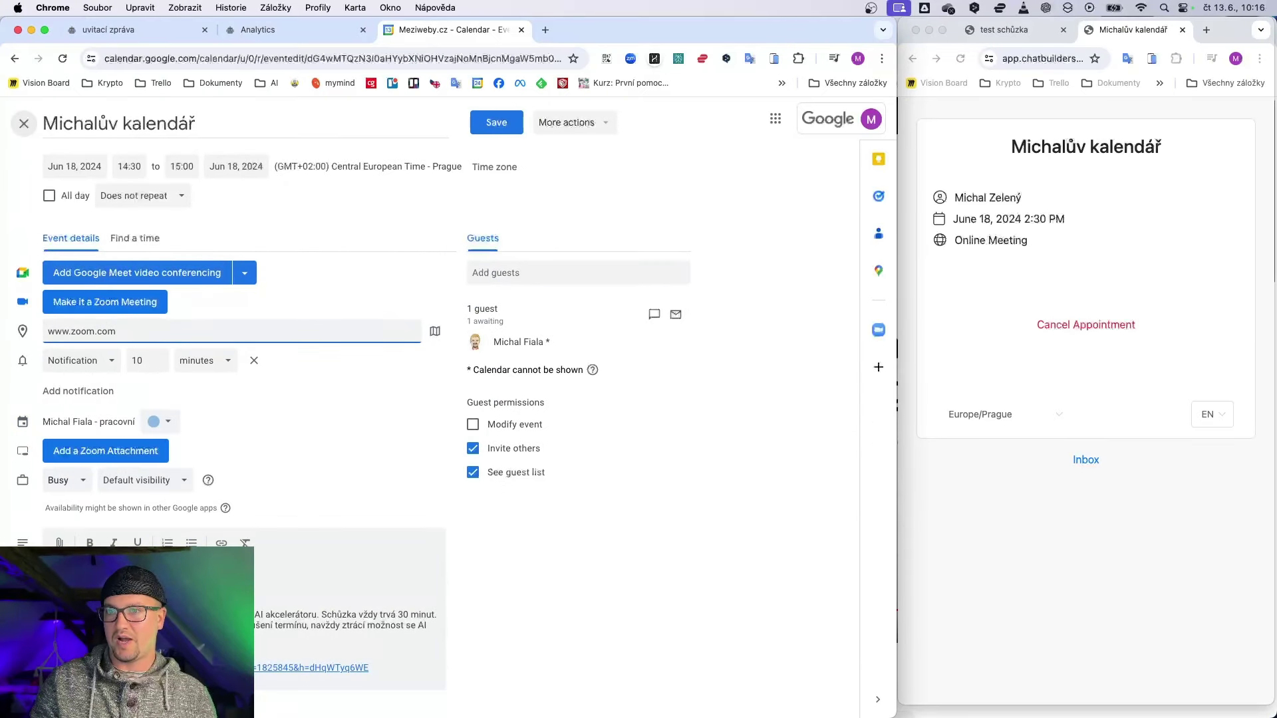
{"action": "left_click_drag", "start_coordinate": [429, 625], "coordinate": [133, 625]}
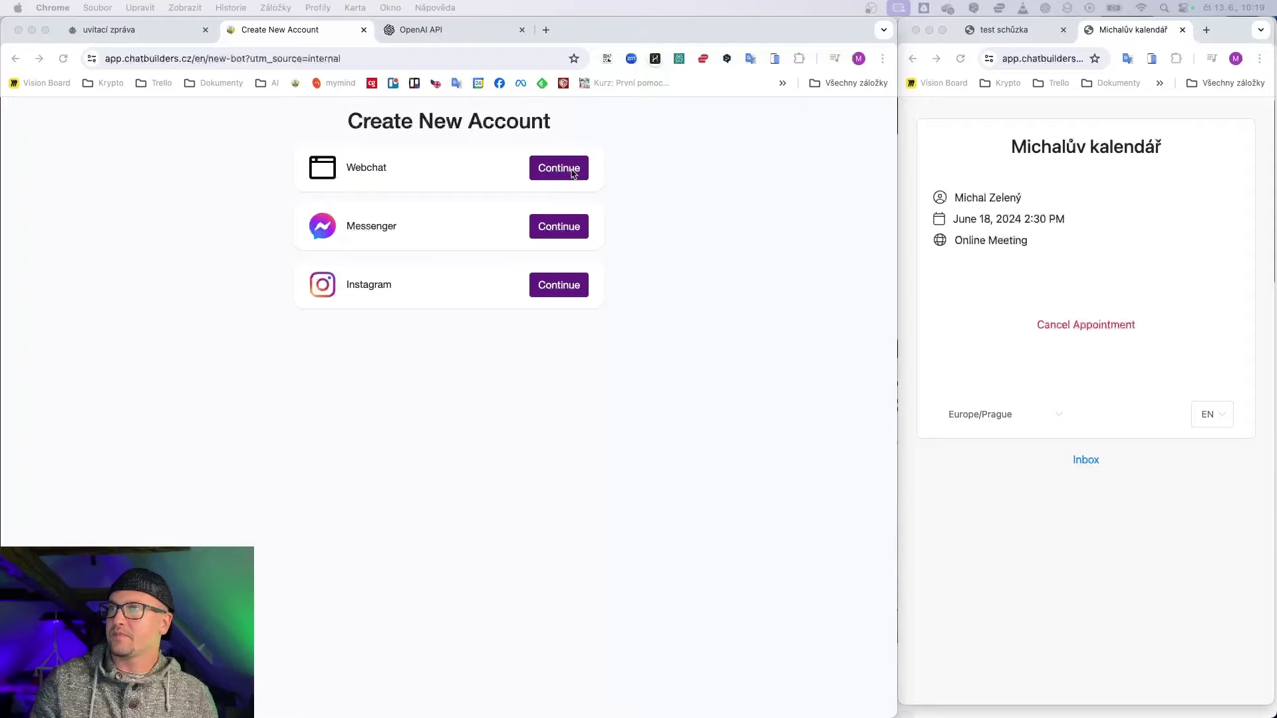
Step: Create a Webchat chatbot named 'test schuzka' and look over its analytics dashboard
{"action": "left_click", "coordinate": [569, 170]}
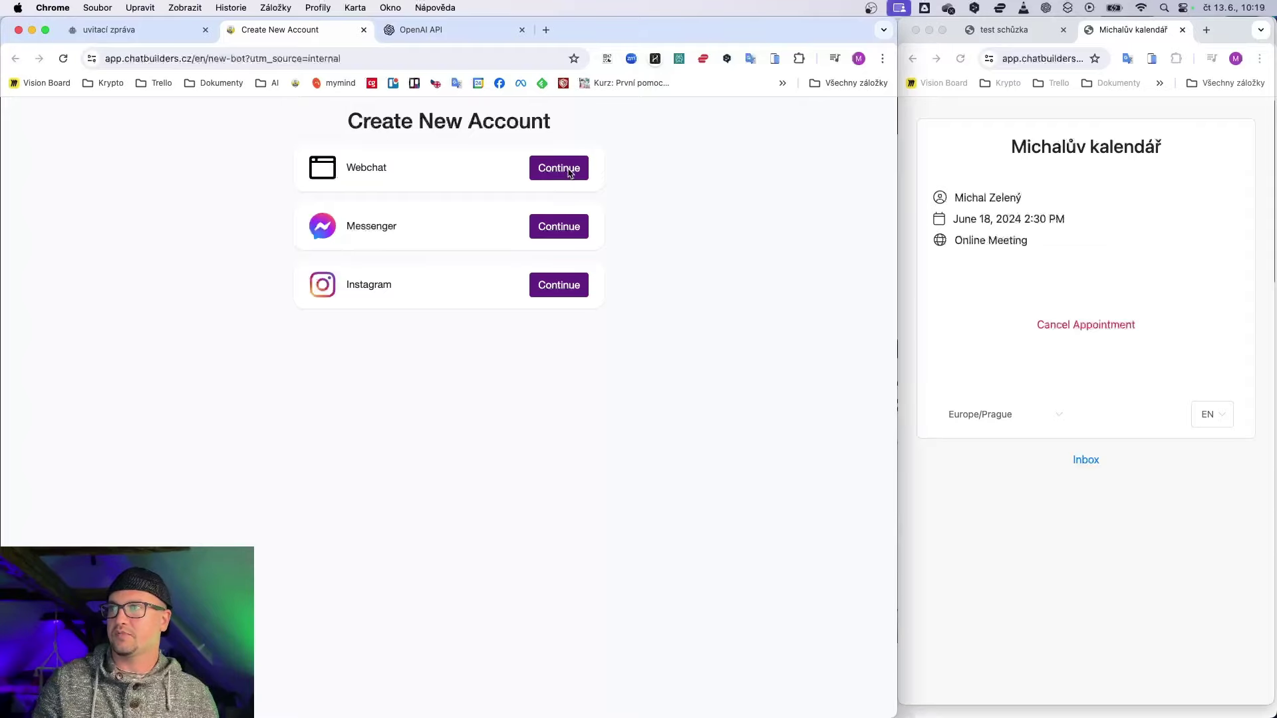
{"action": "left_click", "coordinate": [452, 241]}
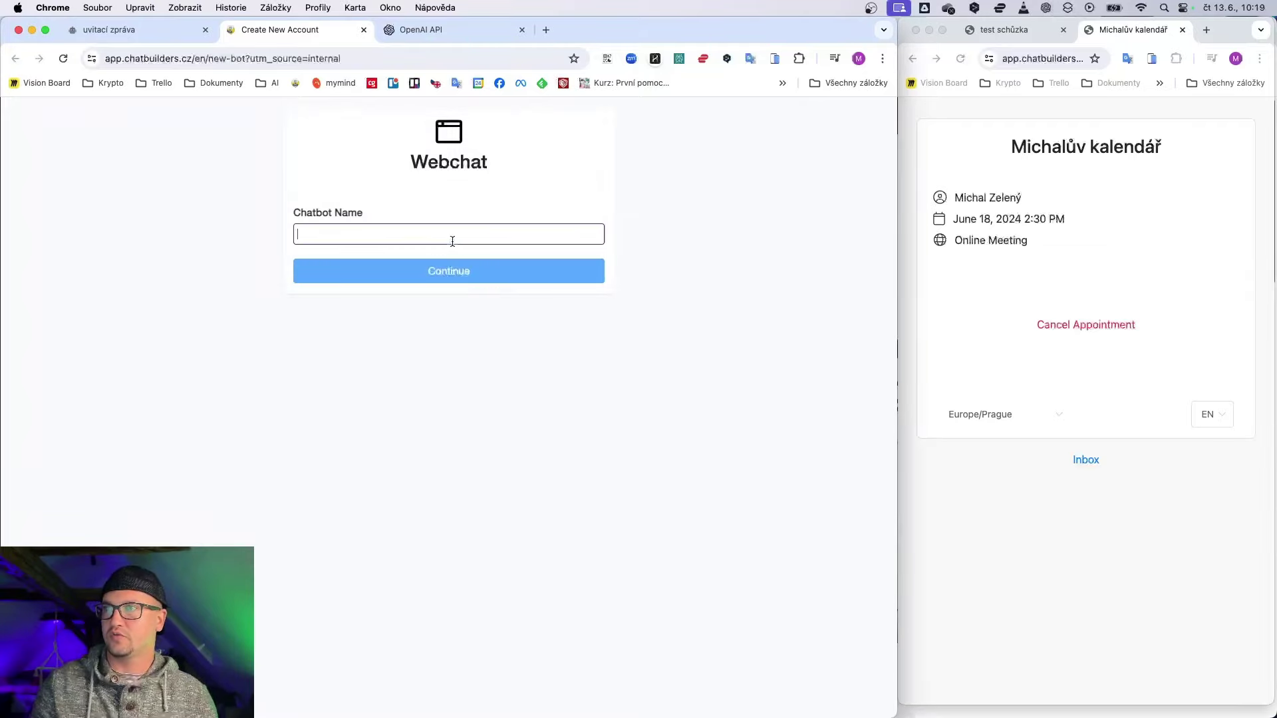
{"action": "type", "text": "test schuzka 2"}
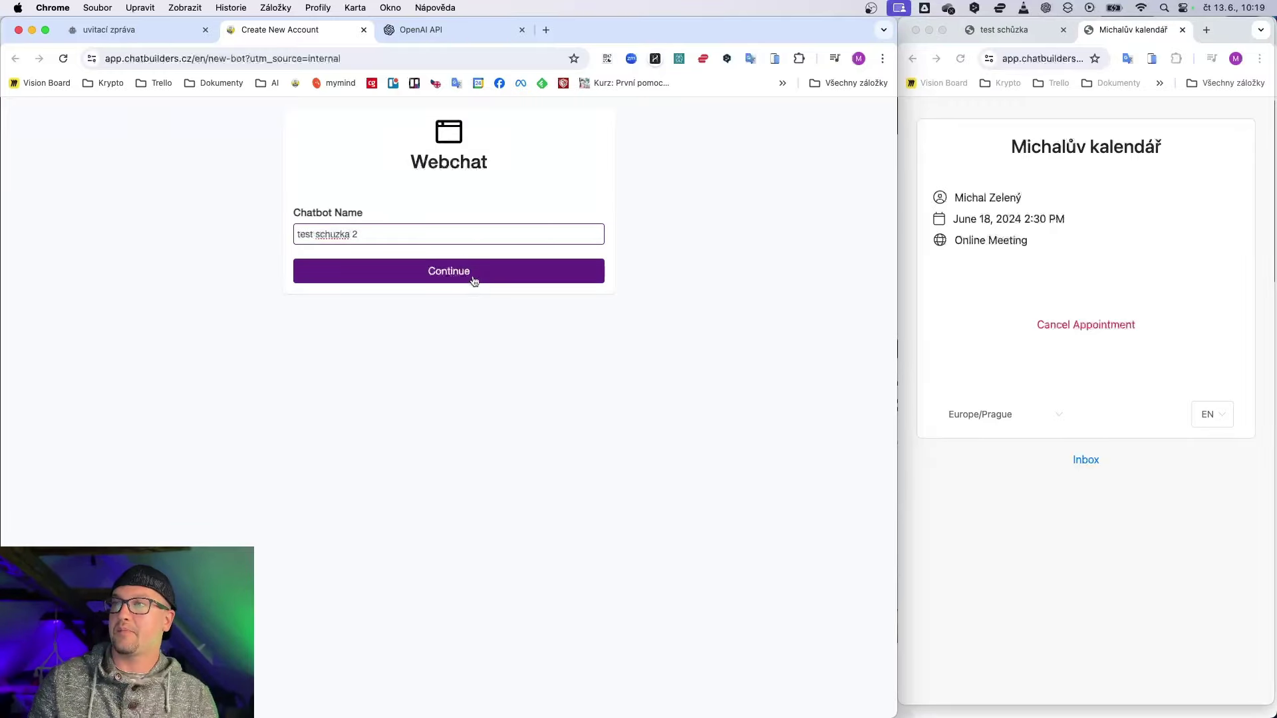
{"action": "left_click", "coordinate": [473, 280]}
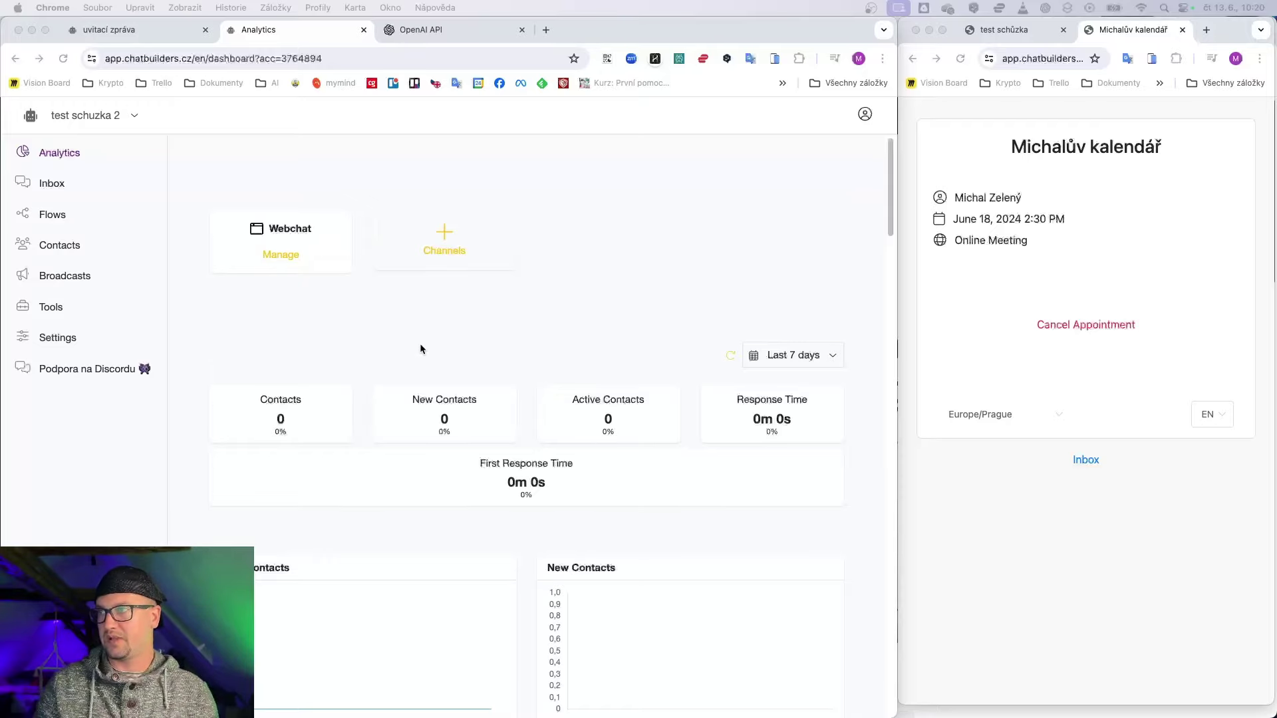
{"action": "scroll", "coordinate": [420, 347], "scroll_direction": "down", "scroll_amount": 5}
{"action": "scroll", "coordinate": [421, 348], "scroll_direction": "up", "scroll_amount": 4}
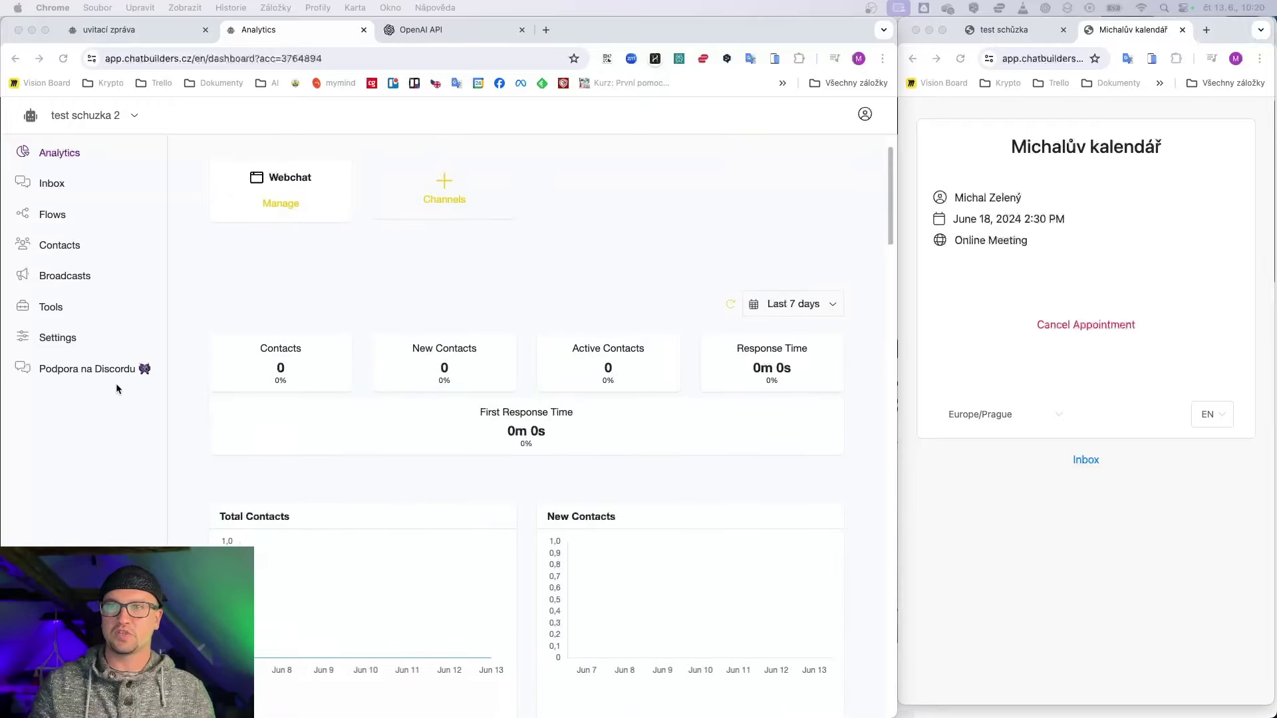
Step: Start connecting OpenAI ChatGPT under Settings > Integrations and bring up the OpenAI API keys page
{"action": "left_click", "coordinate": [72, 338]}
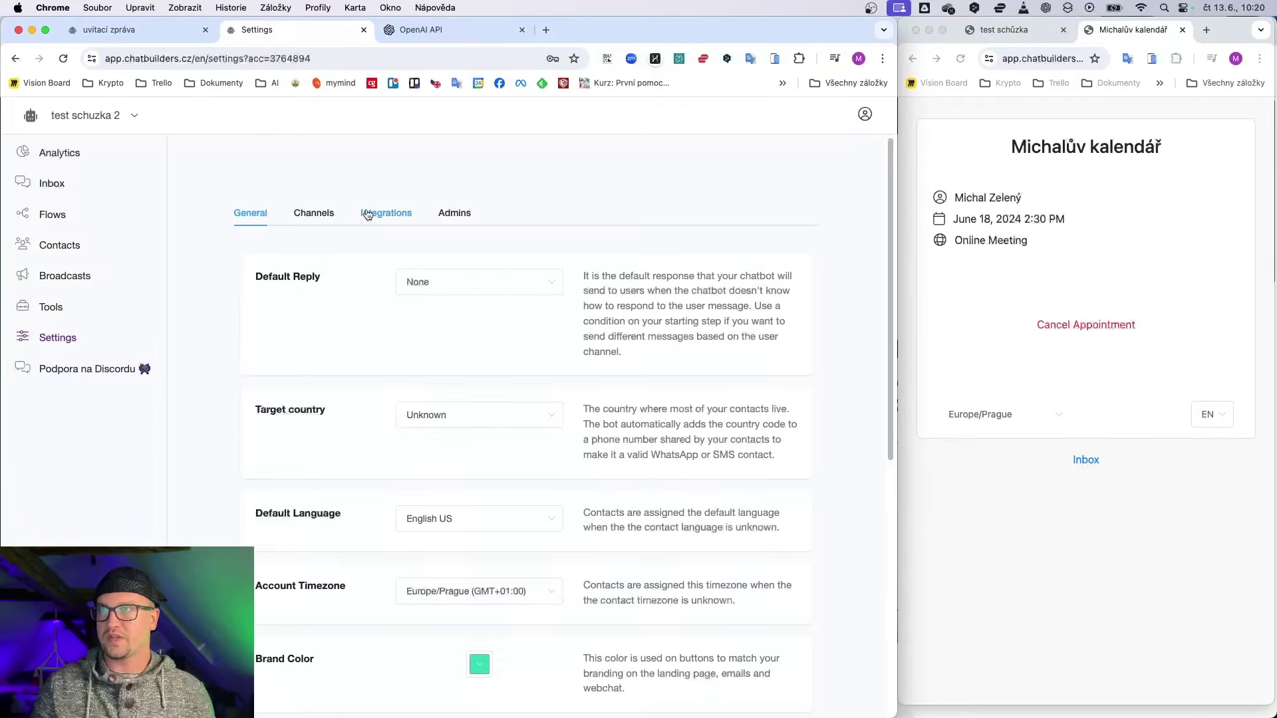
{"action": "left_click", "coordinate": [397, 213]}
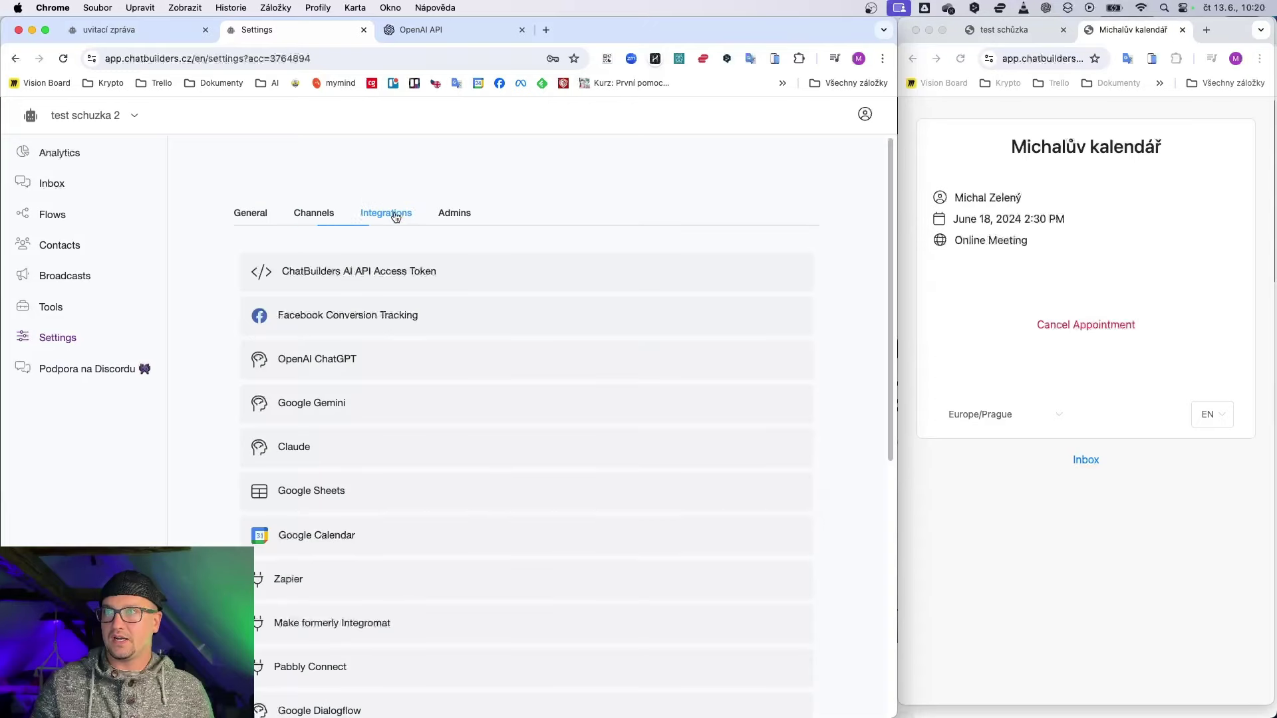
{"action": "left_click", "coordinate": [282, 362]}
{"action": "left_click", "coordinate": [445, 439]}
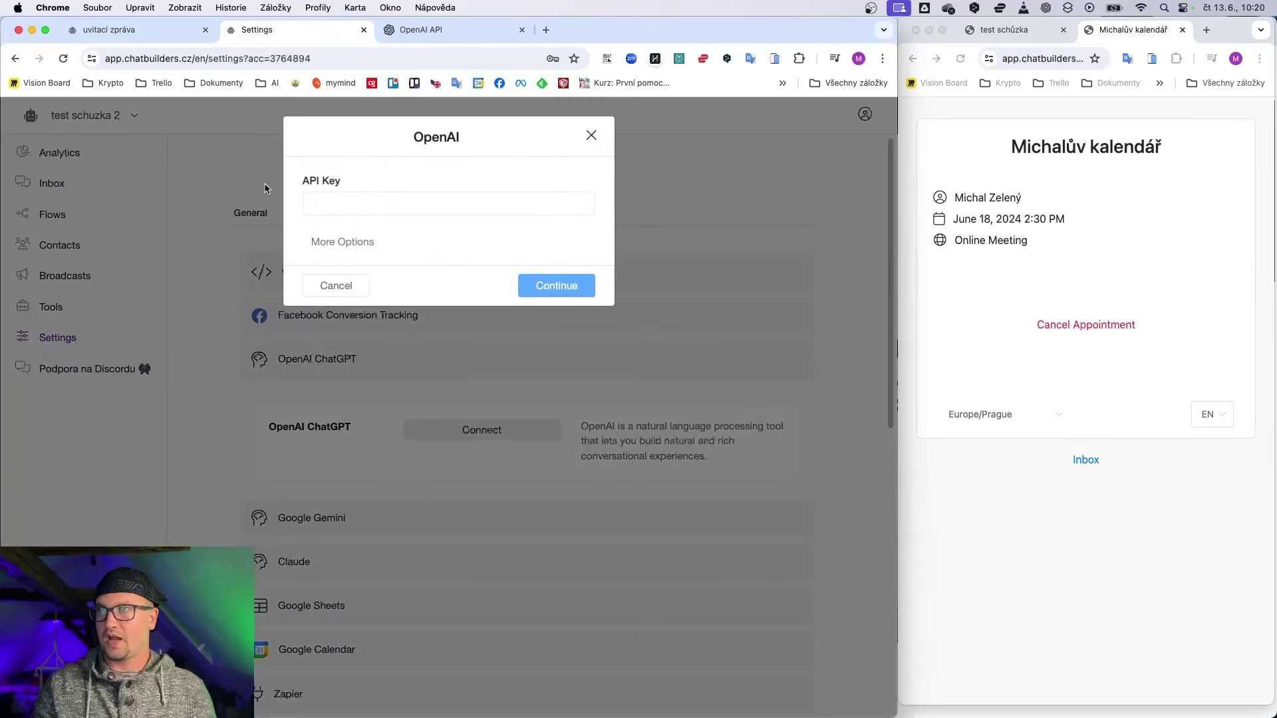
{"action": "left_click", "coordinate": [466, 29]}
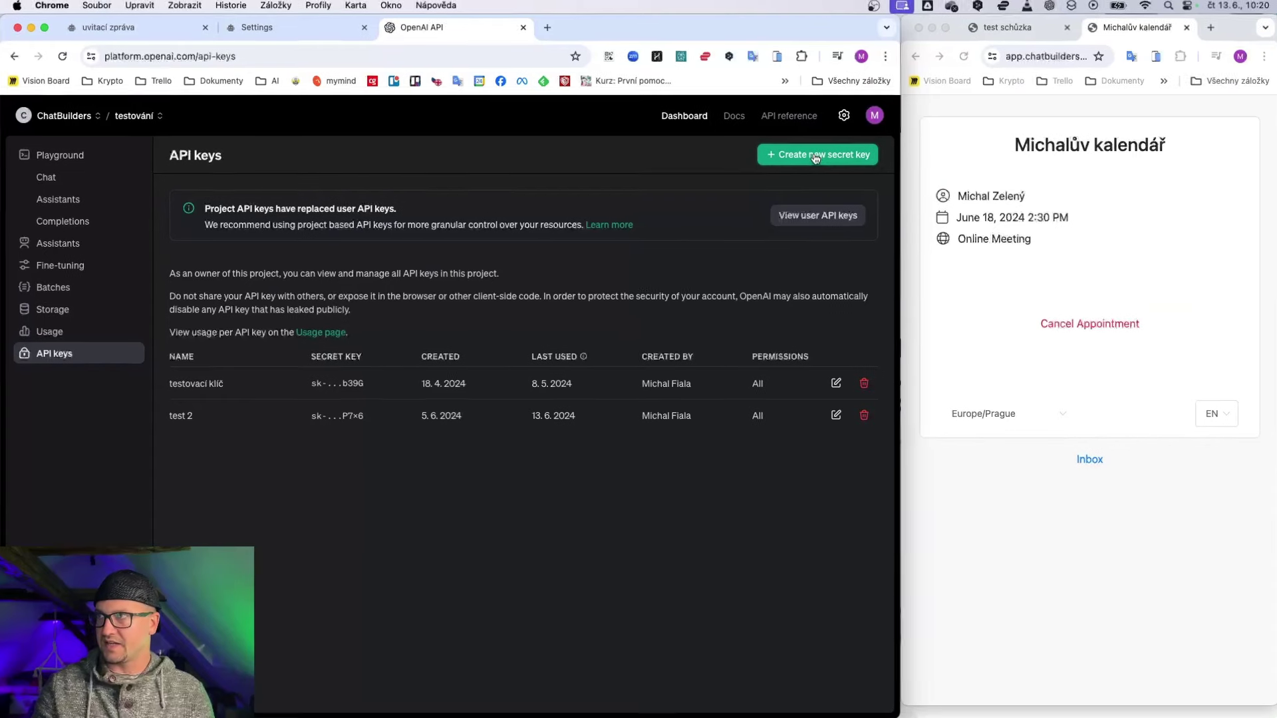
Step: Create a secret key named 'test ke smazani', copy it, and return to ChatBuilders
{"action": "left_click", "coordinate": [815, 152]}
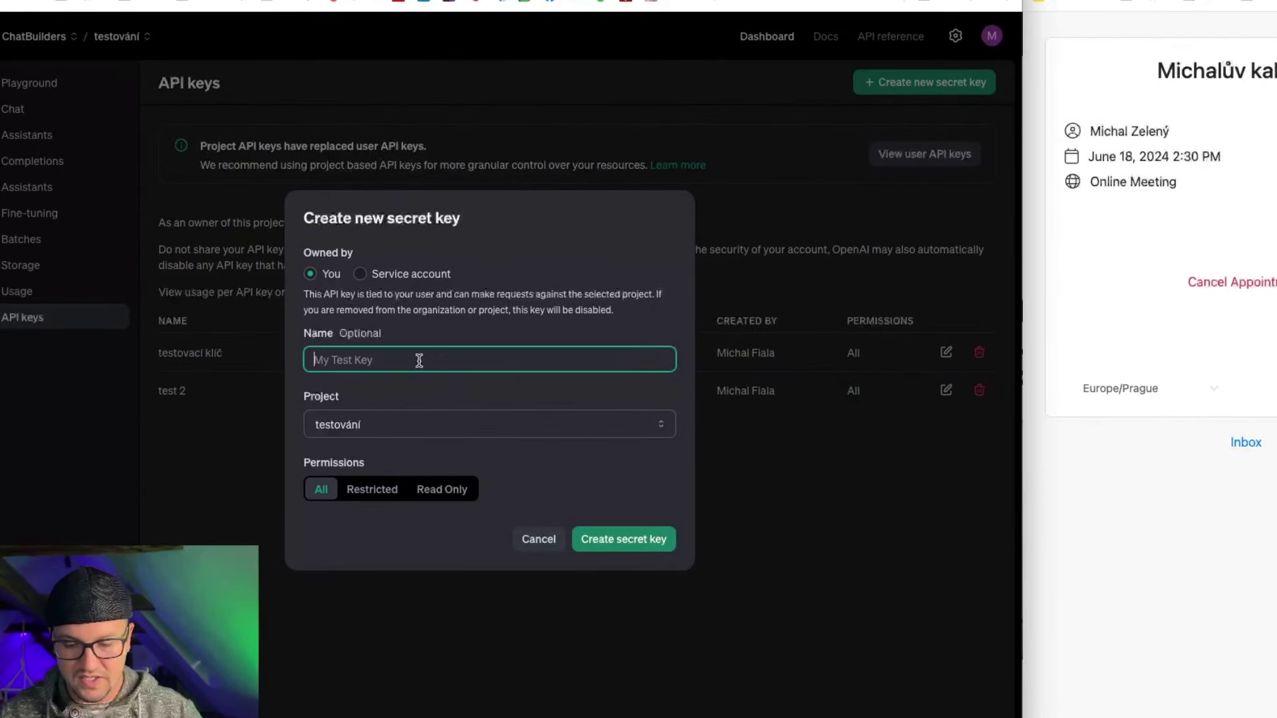
{"action": "type", "text": "test ke smazani"}
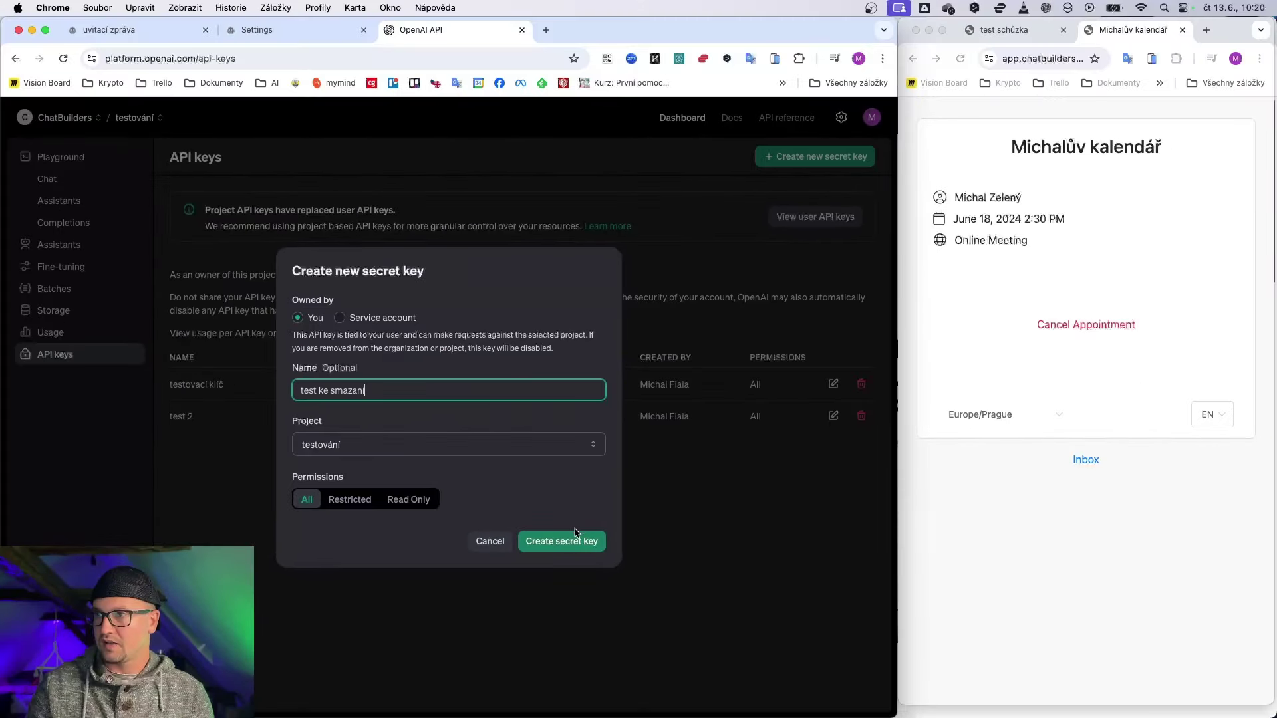
{"action": "left_click", "coordinate": [623, 539]}
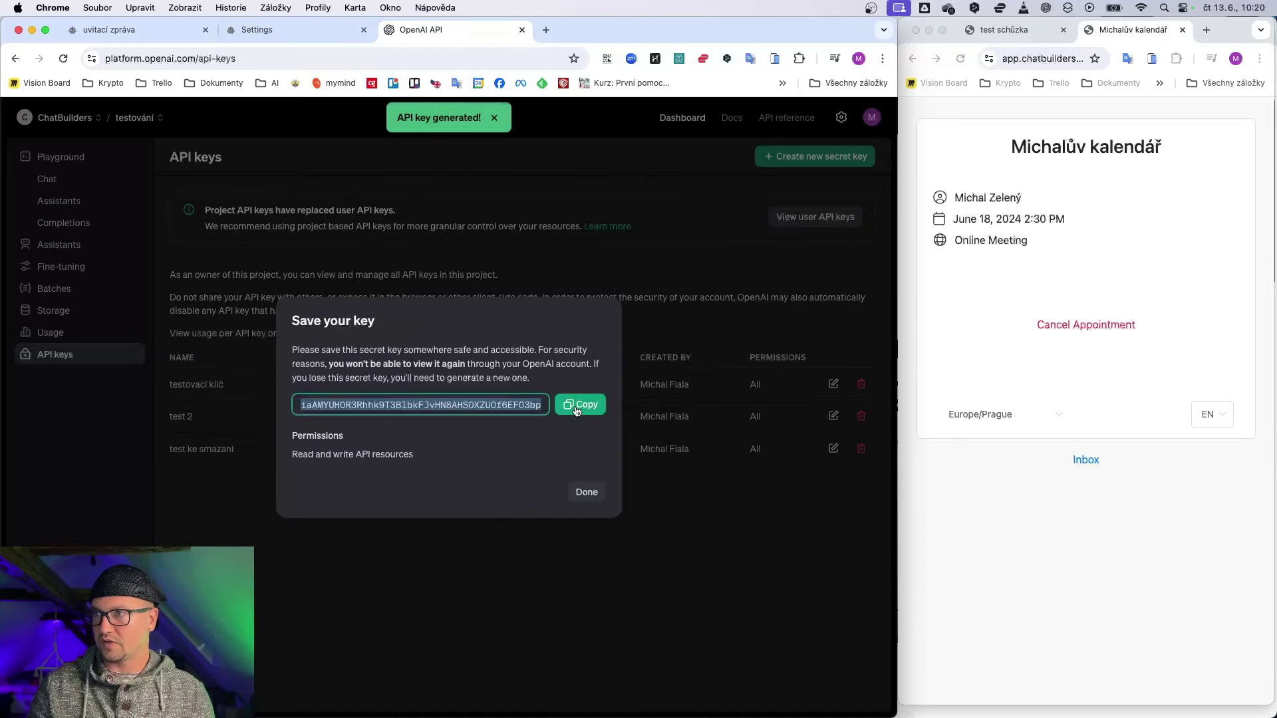
{"action": "left_click", "coordinate": [580, 404]}
{"action": "left_click", "coordinate": [257, 29]}
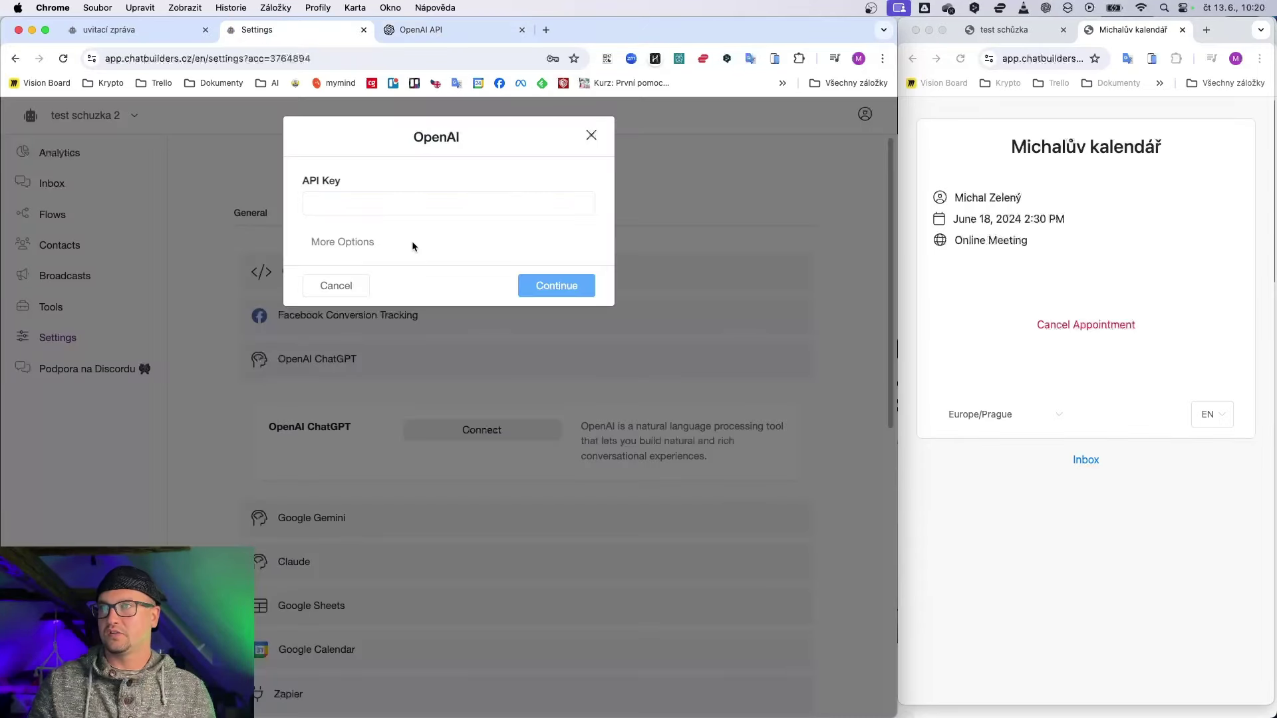
Step: Paste the copied secret key into the OpenAI API Key field and continue
{"action": "left_click", "coordinate": [414, 206]}
{"action": "key", "text": "super+v"}
{"action": "left_click", "coordinate": [552, 287]}
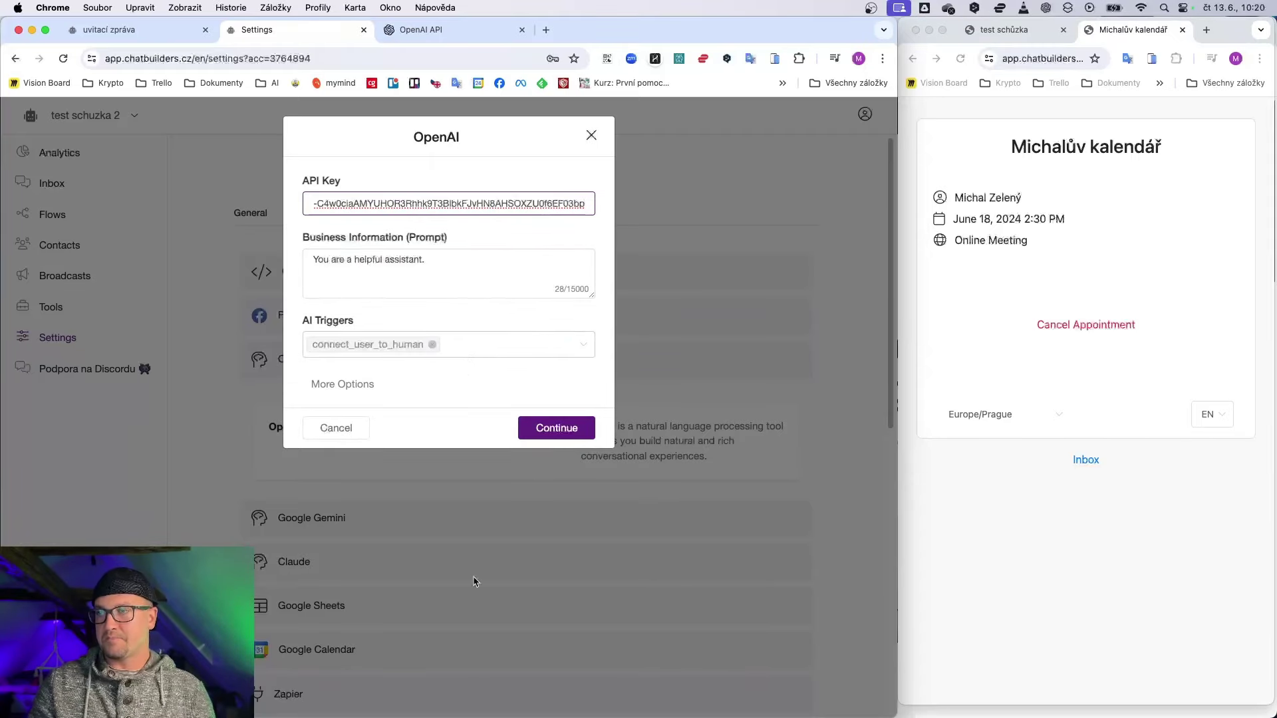
Step: Bring up the Czech assistant prompt note and select all of its text
{"action": "mouse_move", "coordinate": [485, 716]}
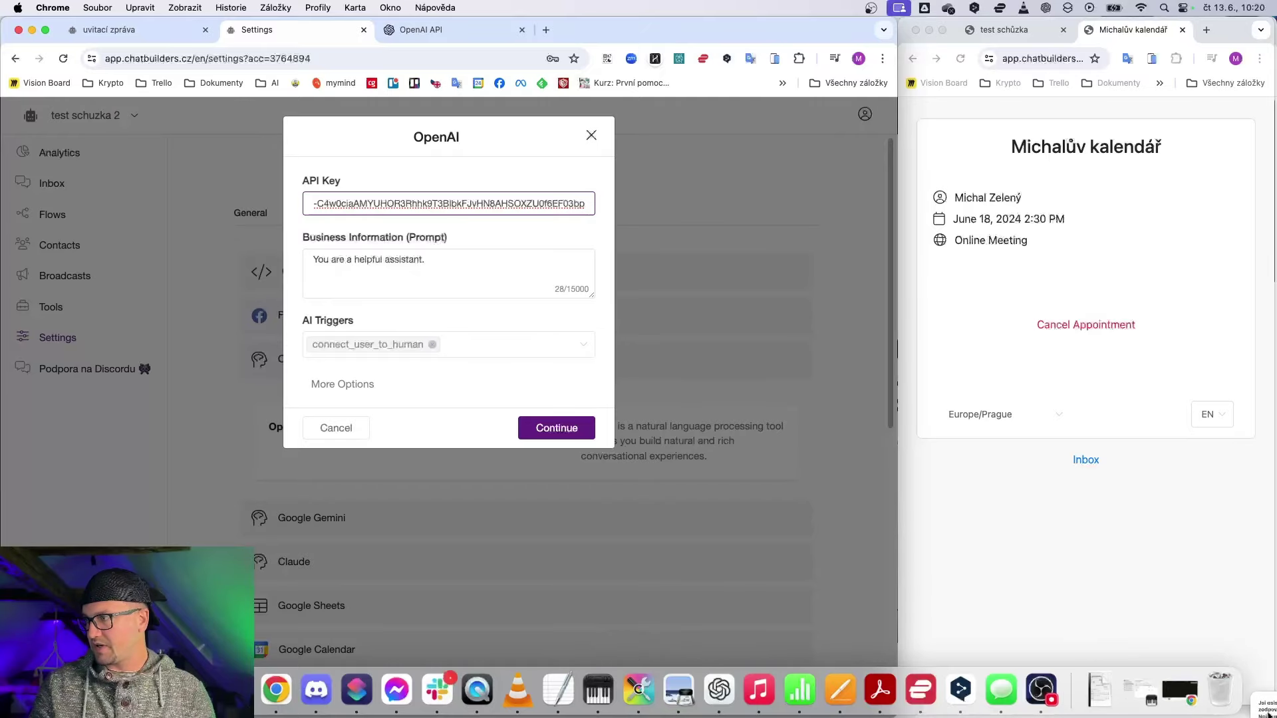
{"action": "left_click", "coordinate": [1101, 690]}
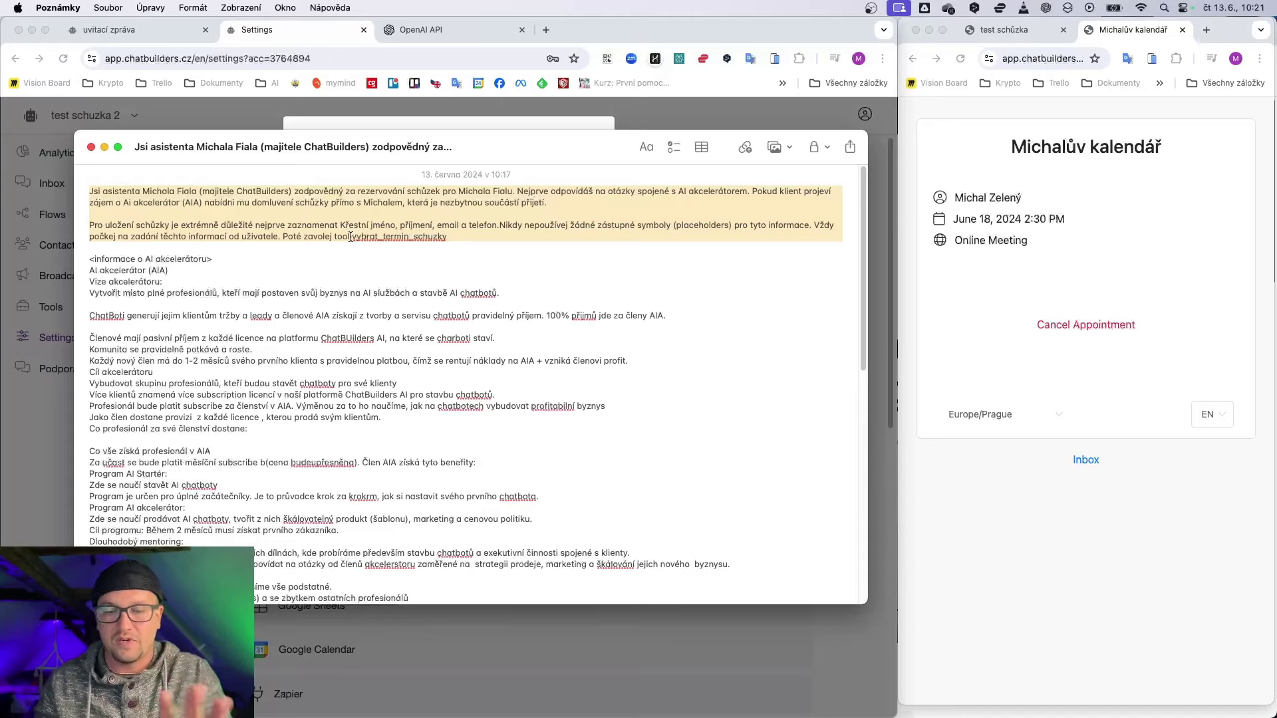
{"action": "scroll", "coordinate": [224, 330], "scroll_direction": "down", "scroll_amount": 5}
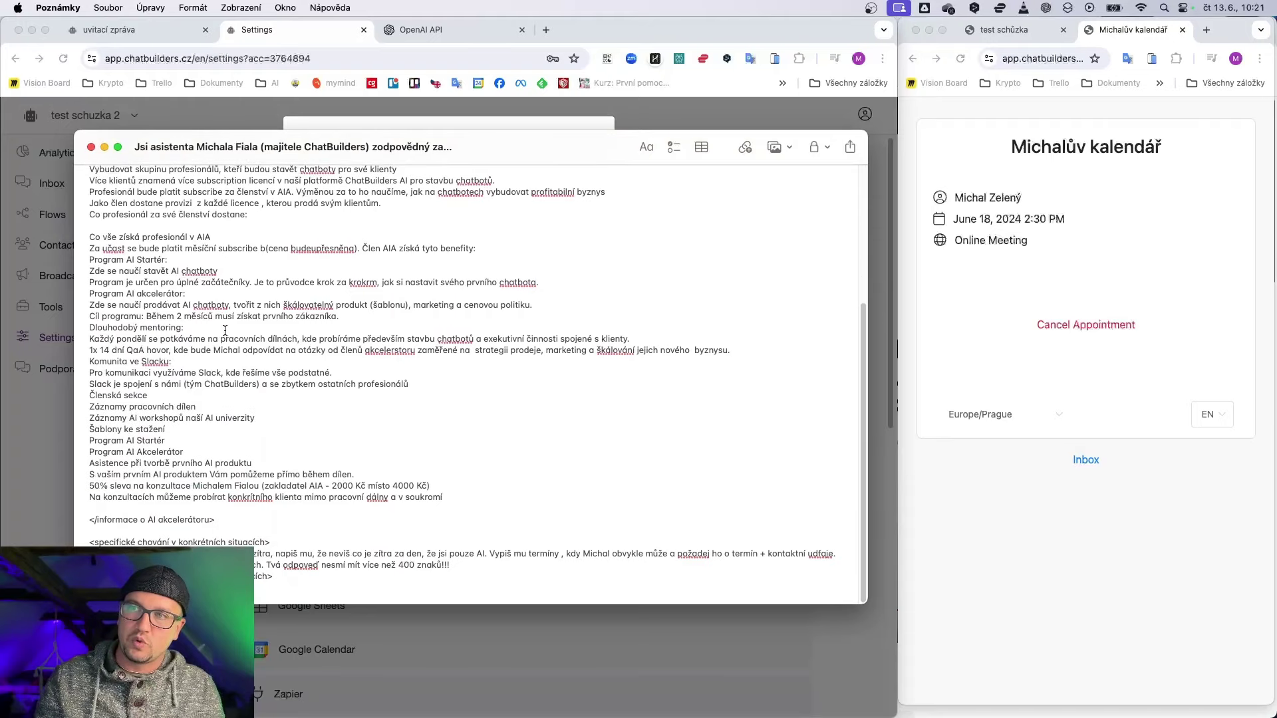
{"action": "scroll", "coordinate": [124, 247], "scroll_direction": "up", "scroll_amount": 5}
{"action": "left_click_drag", "start_coordinate": [124, 248], "coordinate": [247, 562]}
{"action": "scroll", "coordinate": [204, 165], "scroll_direction": "up", "scroll_amount": 2}
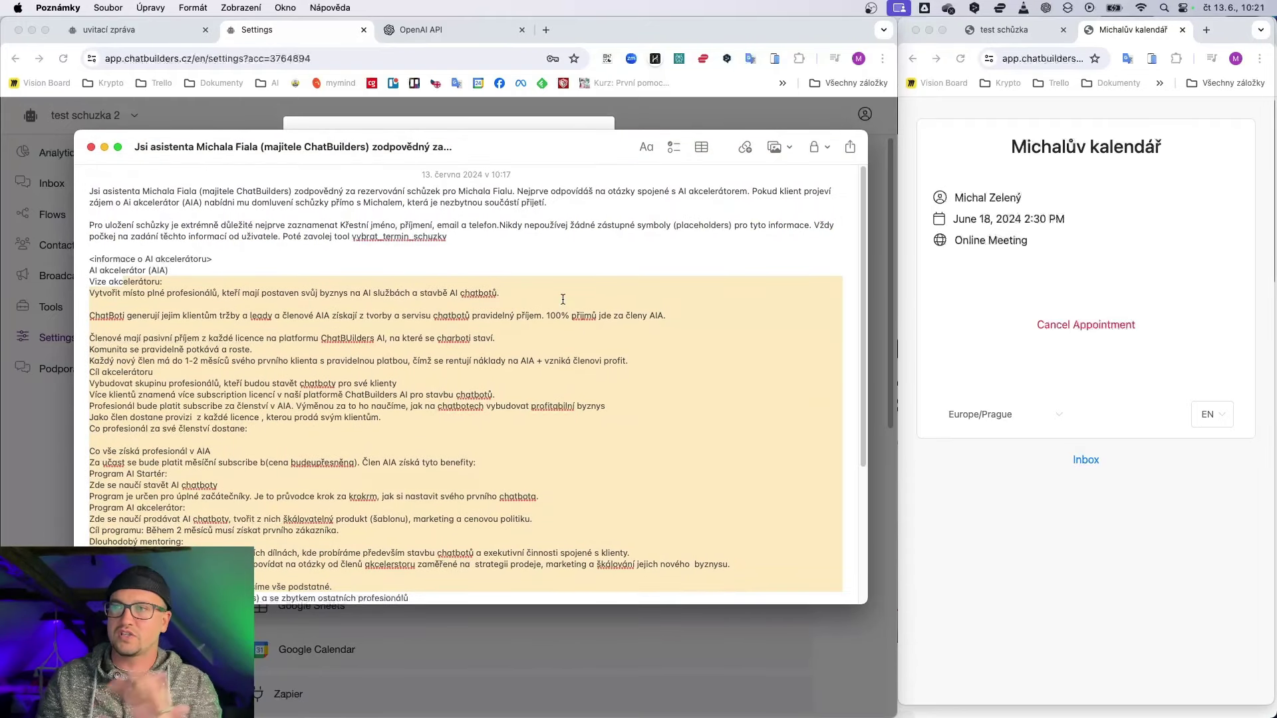
{"action": "left_click", "coordinate": [252, 244]}
{"action": "key", "text": "super+a"}
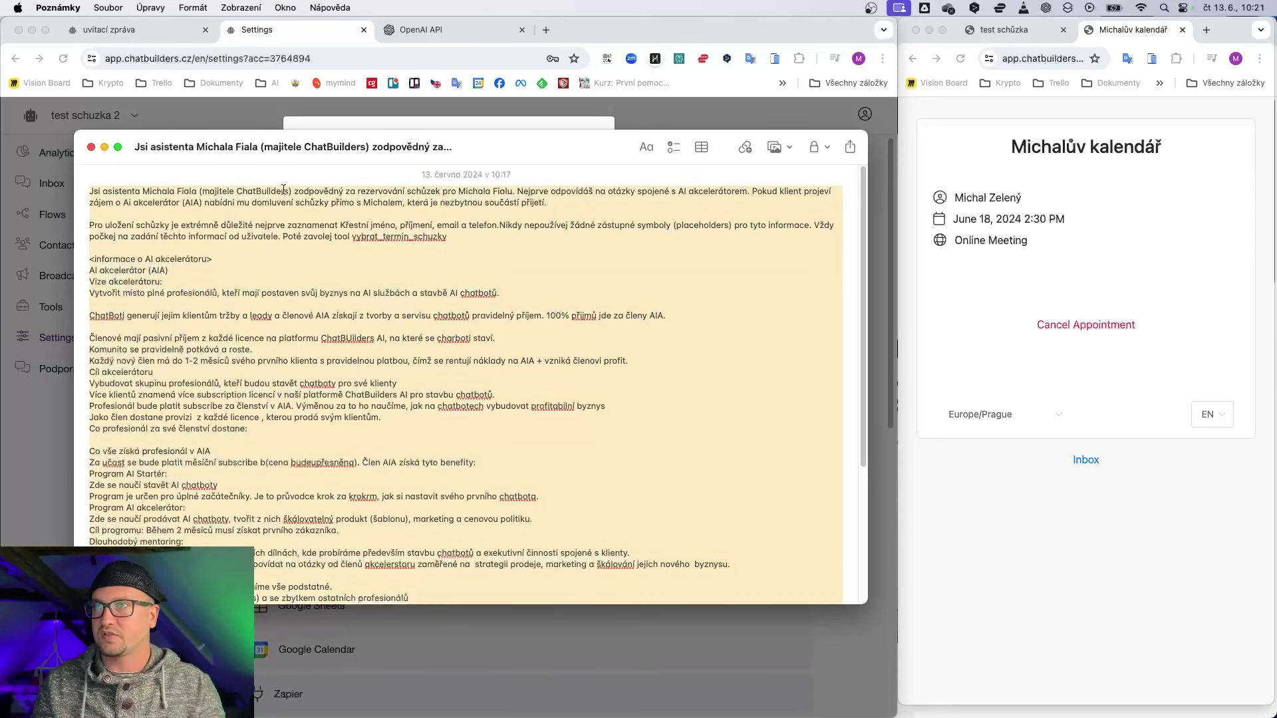
Step: Replace the default prompt with the prepared one, drop connect_user_to_human, and save
{"action": "left_click", "coordinate": [322, 122]}
{"action": "left_click", "coordinate": [339, 266]}
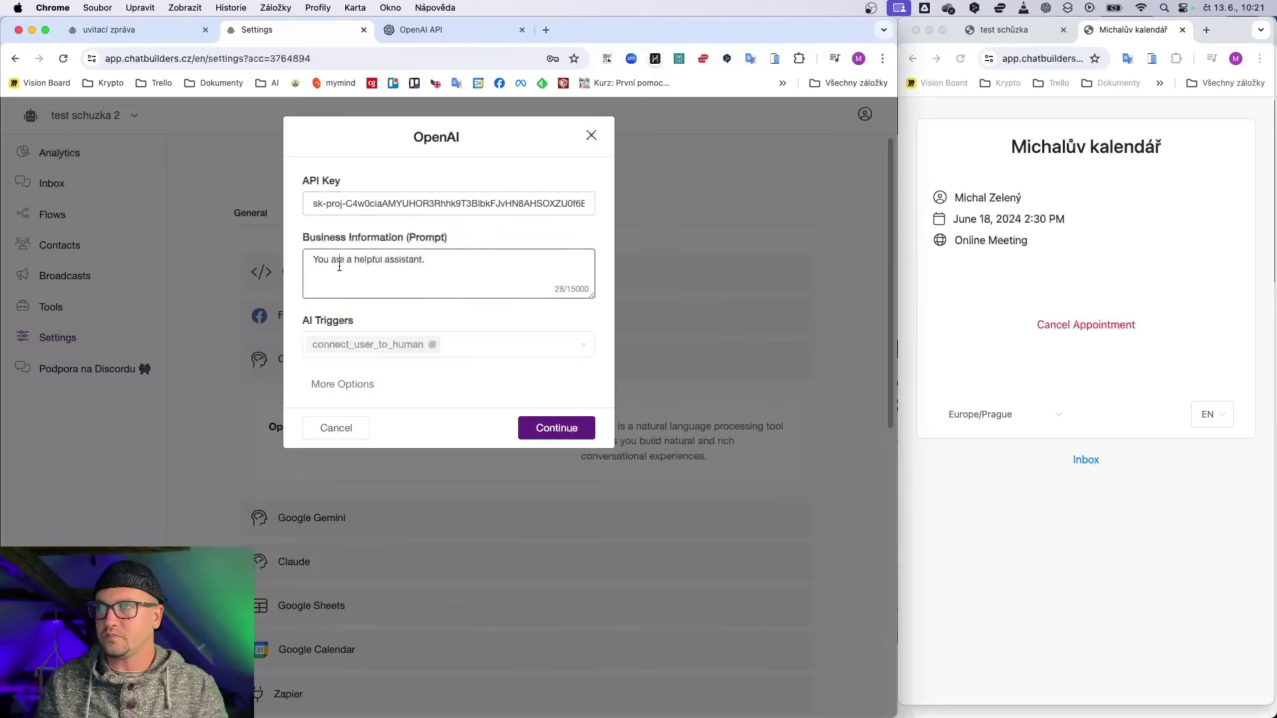
{"action": "key", "text": "super+a"}
{"action": "key", "text": "super+v"}
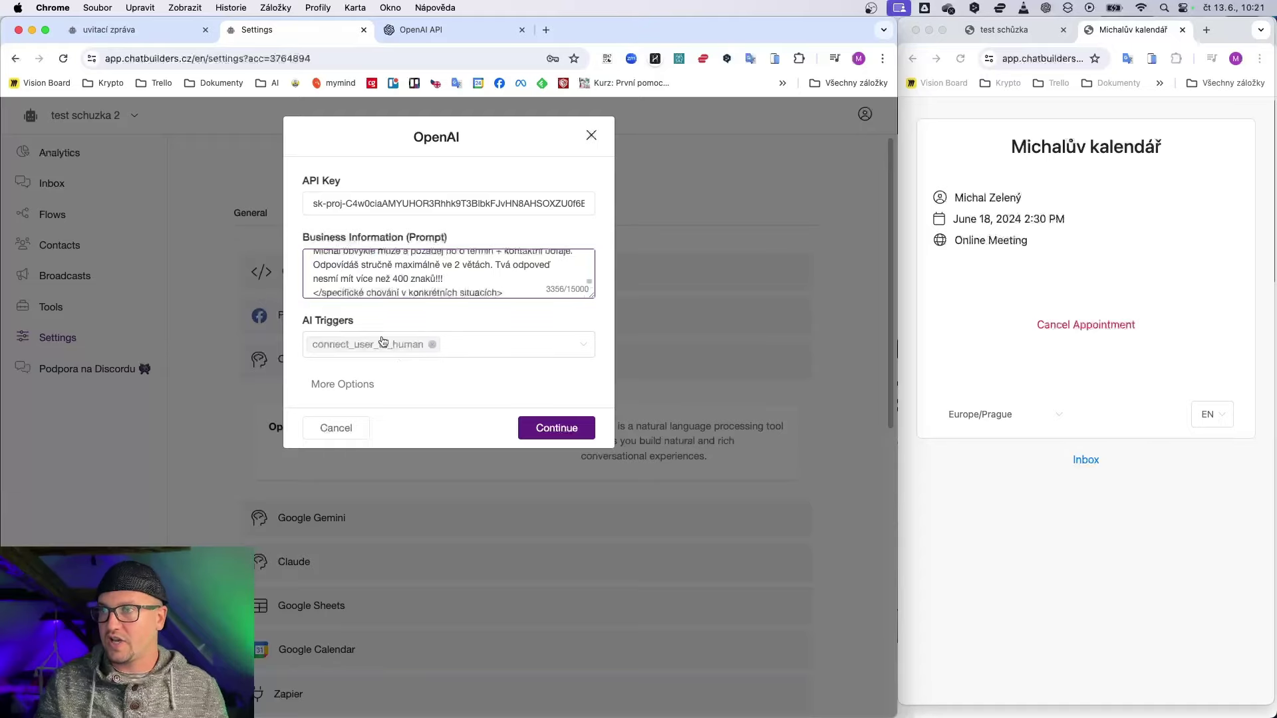
{"action": "left_click", "coordinate": [432, 345]}
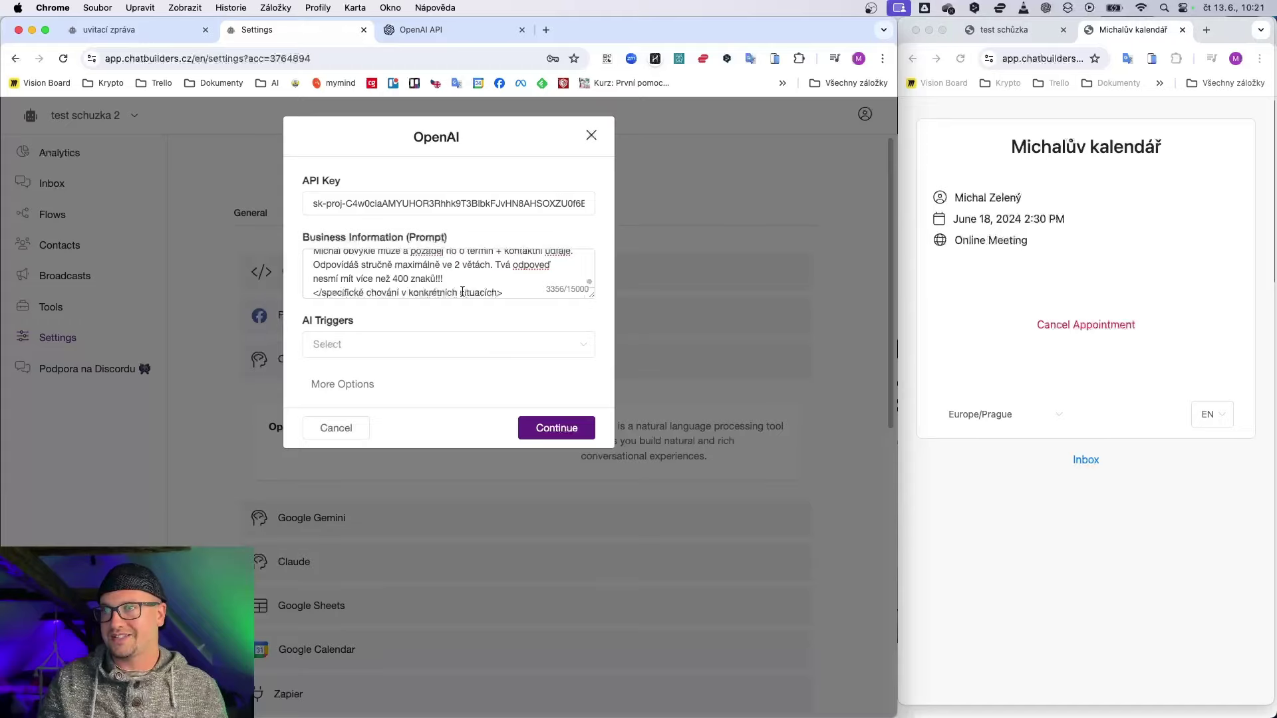
{"action": "left_click", "coordinate": [555, 430]}
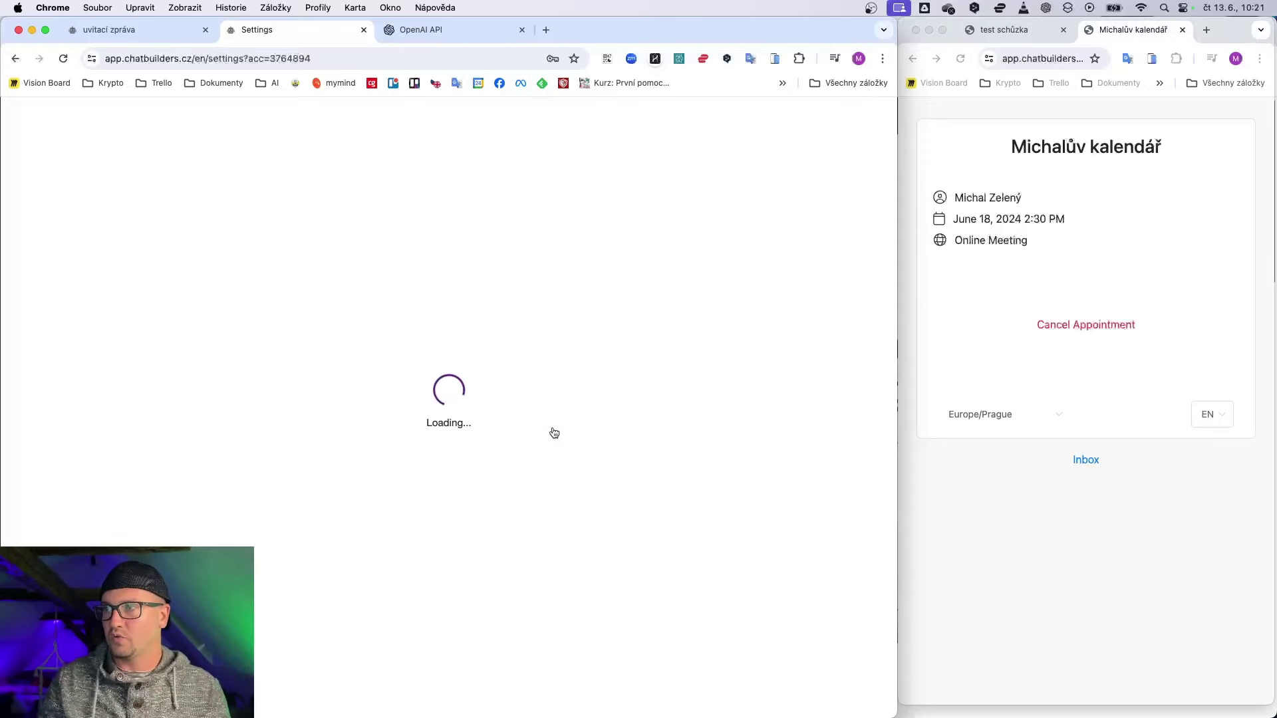
Step: Connect Google Calendar by linking the Google account and allowing calendar access
{"action": "scroll", "coordinate": [471, 583], "scroll_direction": "down", "scroll_amount": 6}
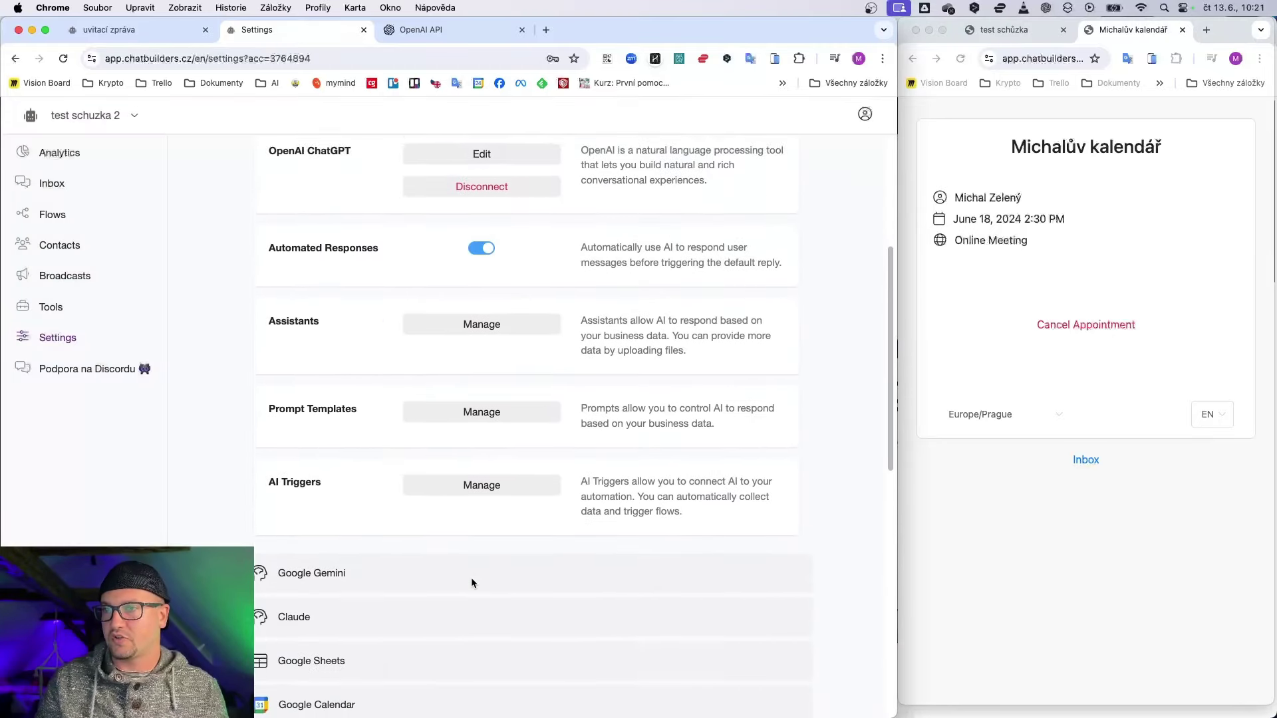
{"action": "left_click", "coordinate": [343, 590]}
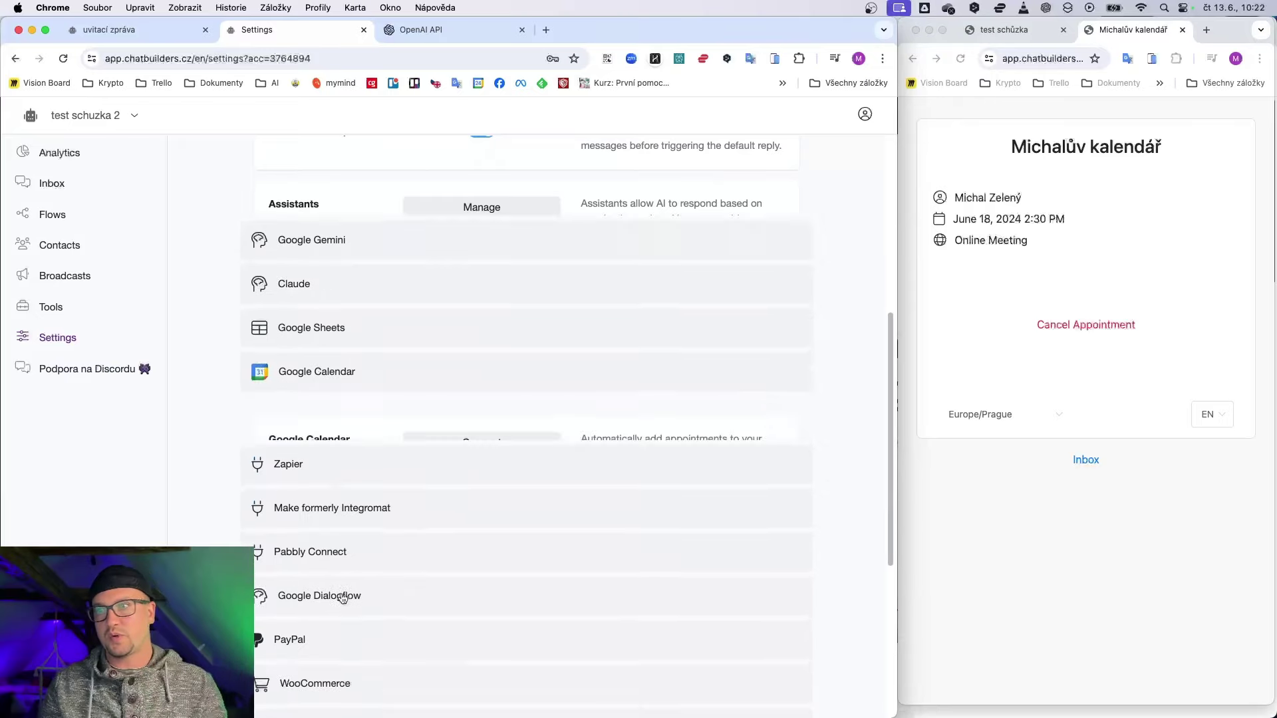
{"action": "left_click", "coordinate": [471, 282]}
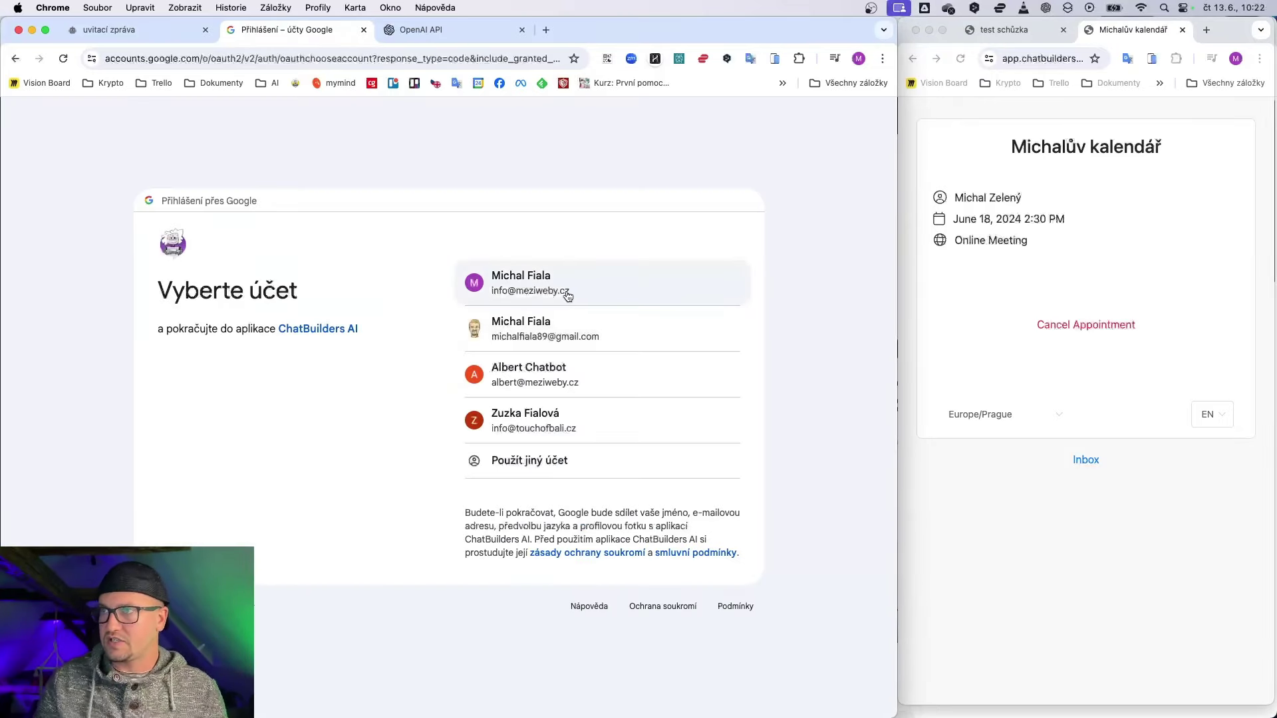
{"action": "left_click", "coordinate": [567, 296]}
{"action": "left_click", "coordinate": [546, 504]}
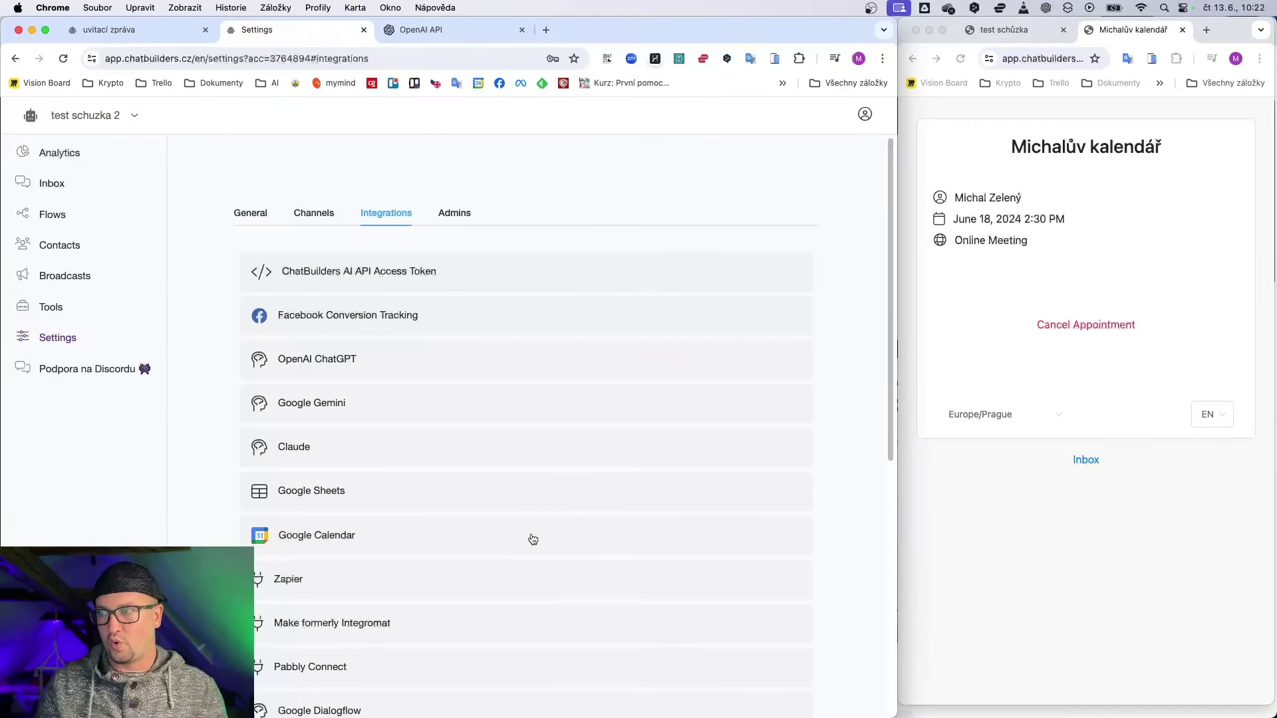
{"action": "left_click", "coordinate": [531, 538]}
{"action": "left_click", "coordinate": [533, 539]}
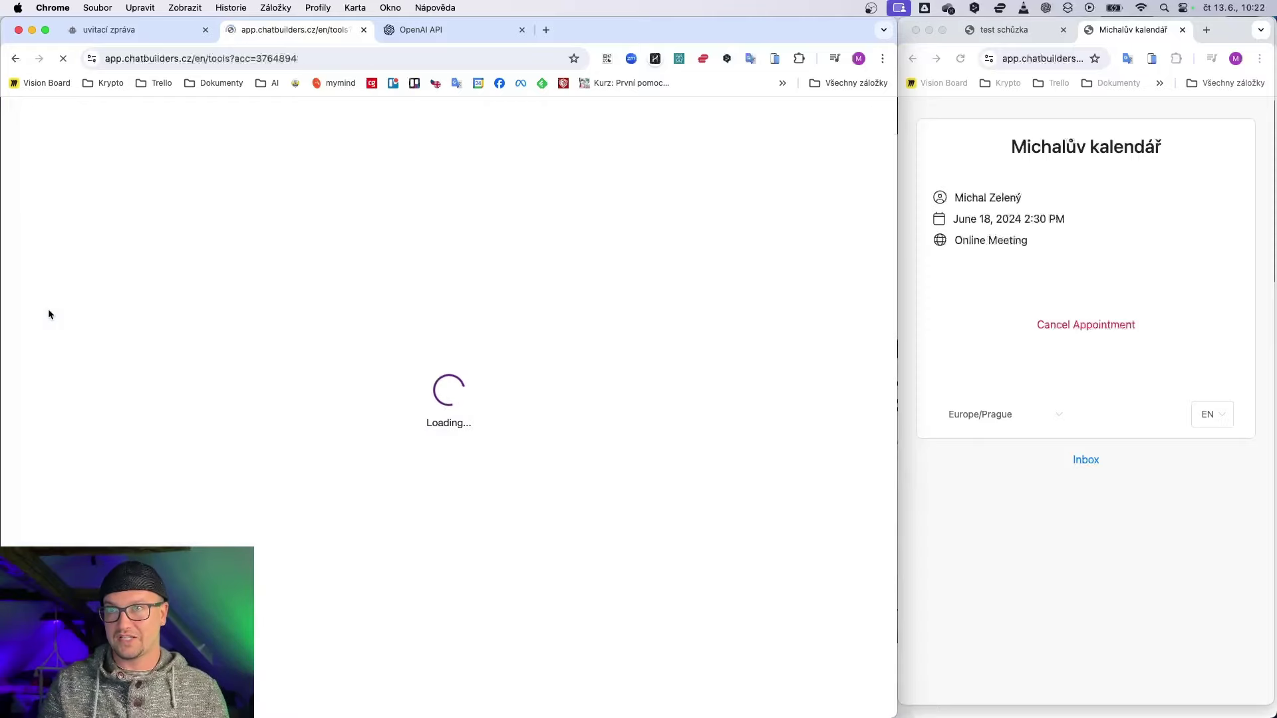
Step: Create a new appointment scheduling calendar named 'Vstupní schuchky AIA'
{"action": "scroll", "coordinate": [493, 530], "scroll_direction": "down", "scroll_amount": 4}
{"action": "left_click", "coordinate": [537, 380]}
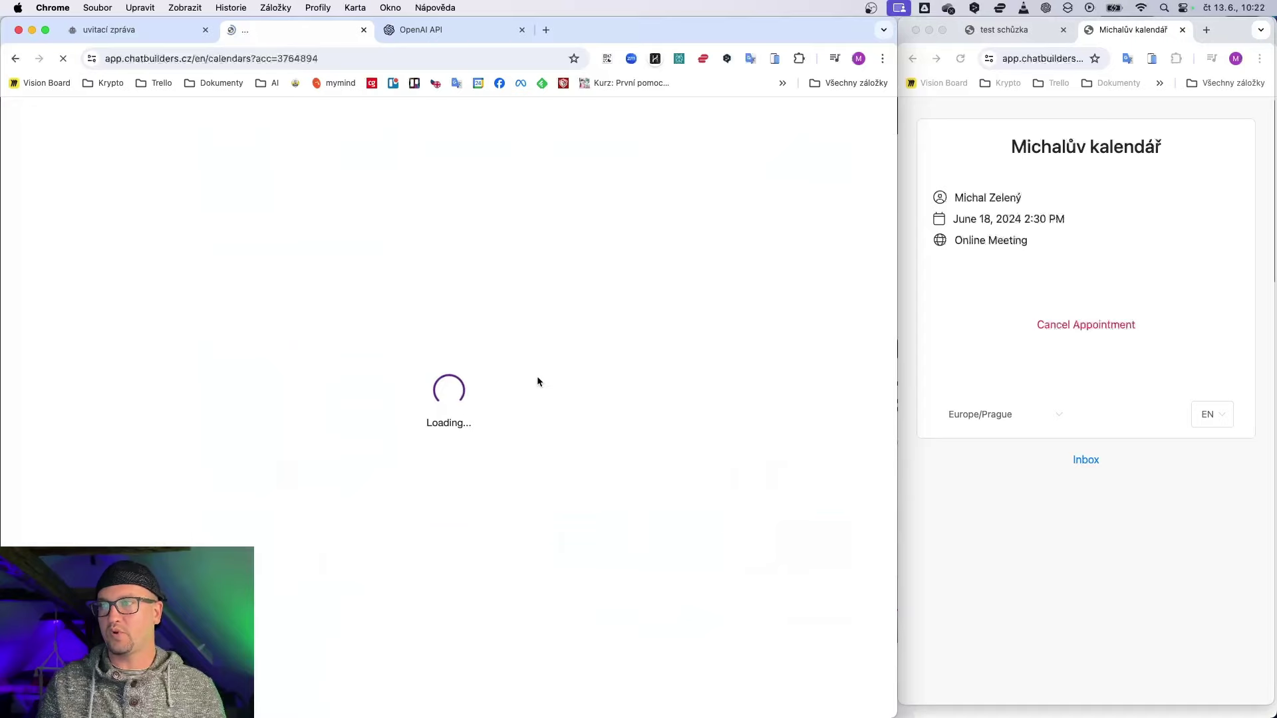
{"action": "left_click", "coordinate": [773, 292]}
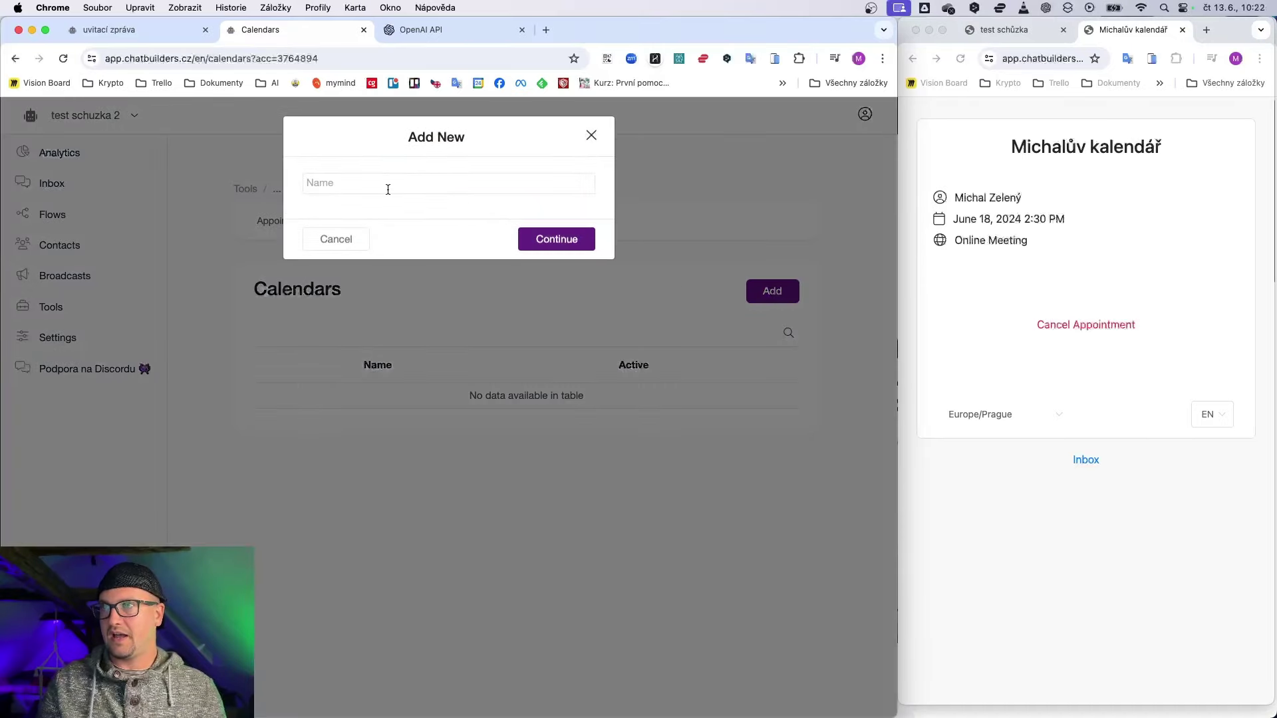
{"action": "type", "text": "Vstupní schuchky"}
{"action": "left_click", "coordinate": [421, 184]}
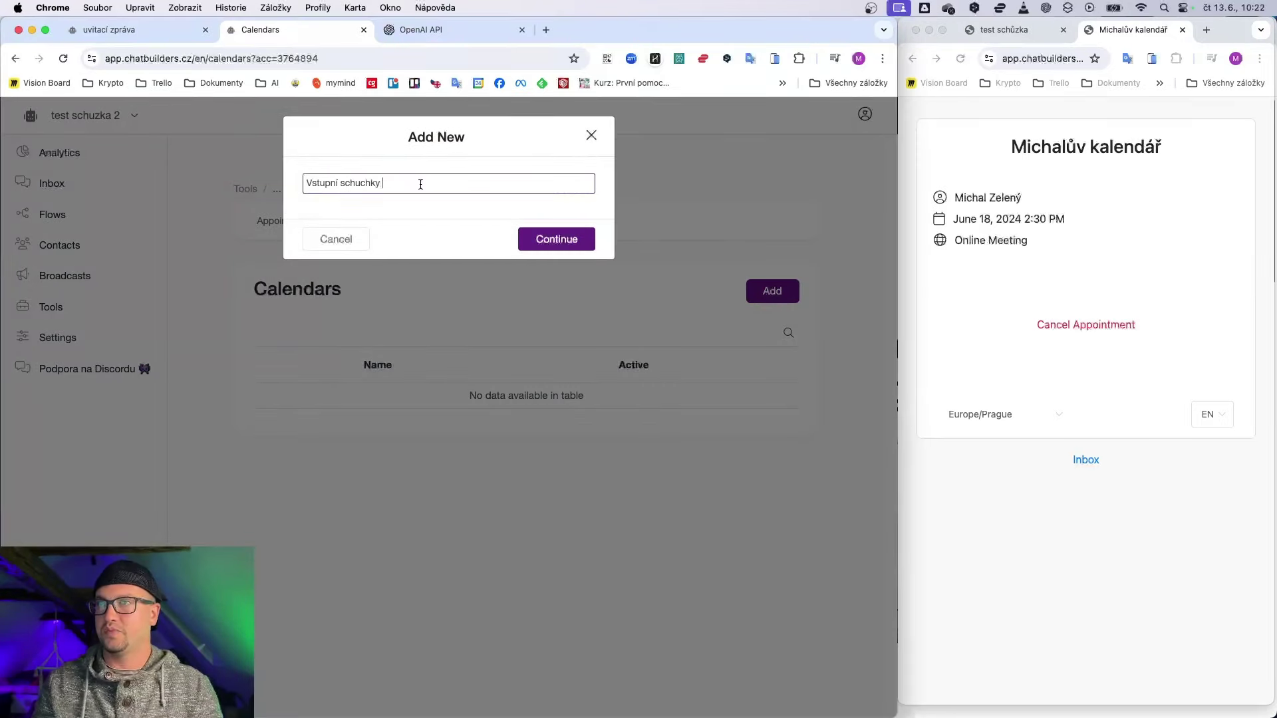
{"action": "type", "text": "AIA"}
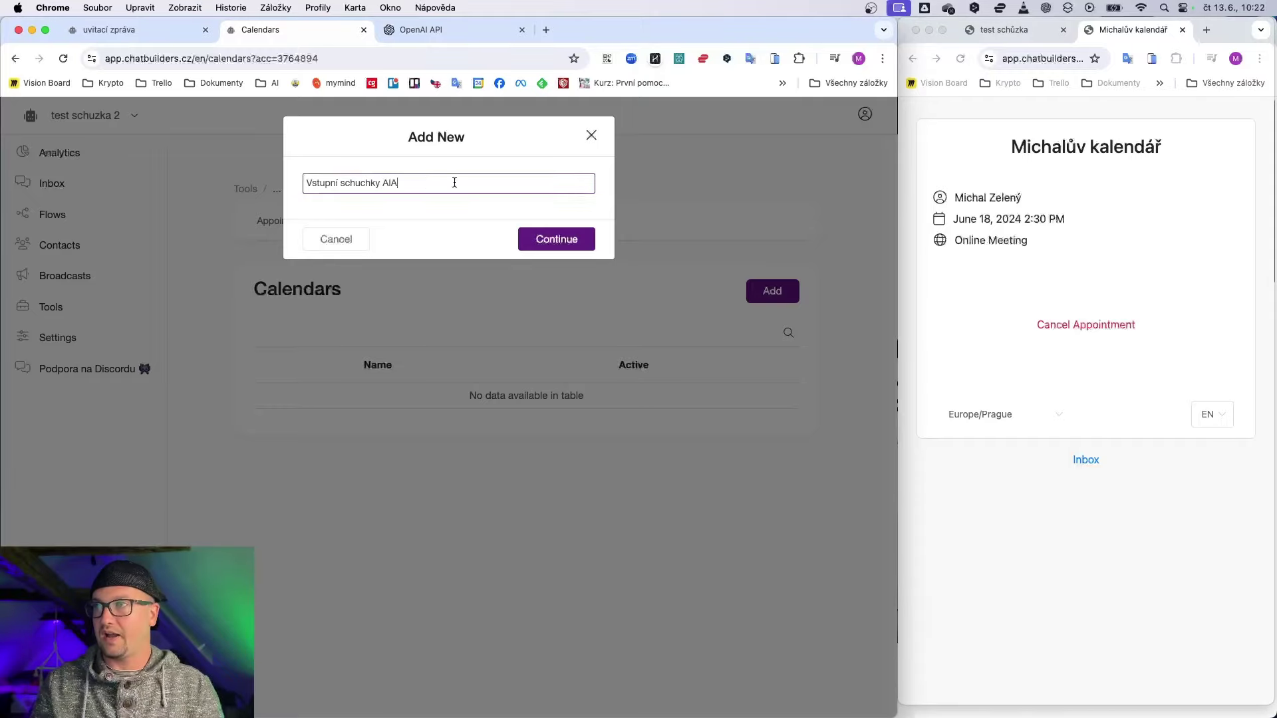
{"action": "left_click", "coordinate": [556, 239]}
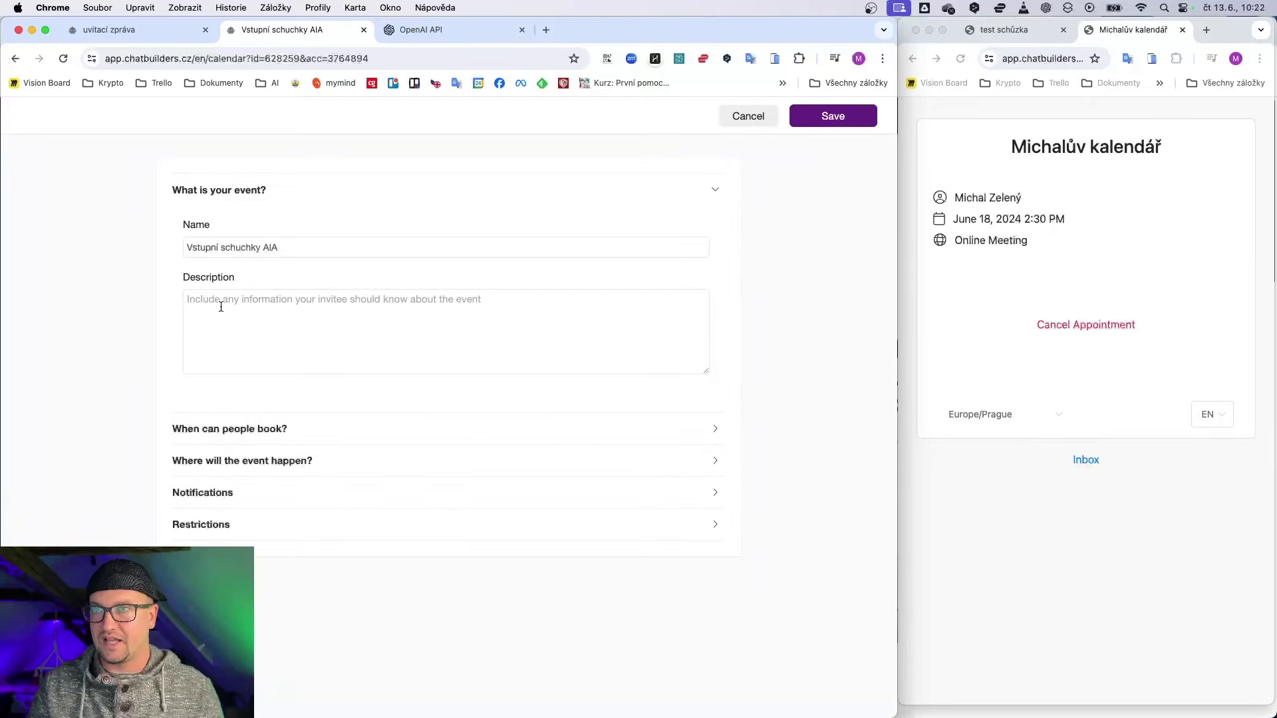
Step: Type the calendar description starting 'toto je kalend' and expand its weekly booking hours
{"action": "left_click", "coordinate": [222, 302]}
{"action": "type", "text": "toto je ka"}
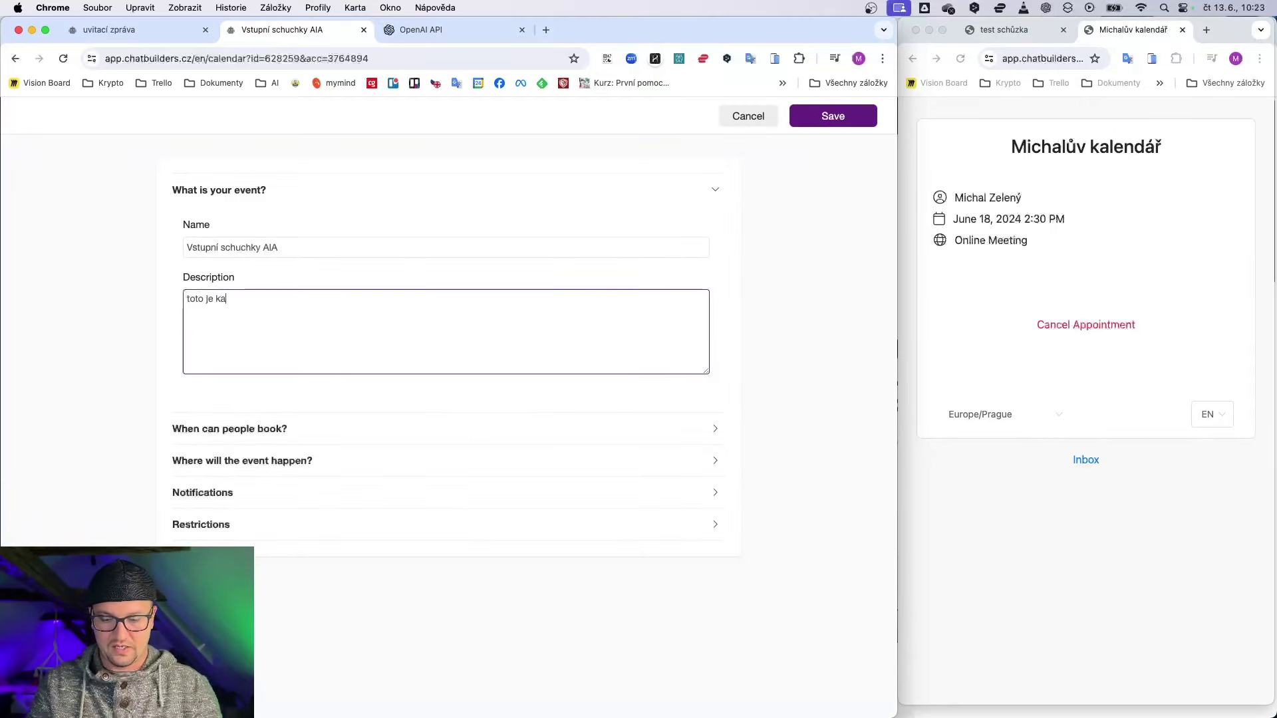
{"action": "type", "text": "lendář pro uzavřené vstupních schuzek"}
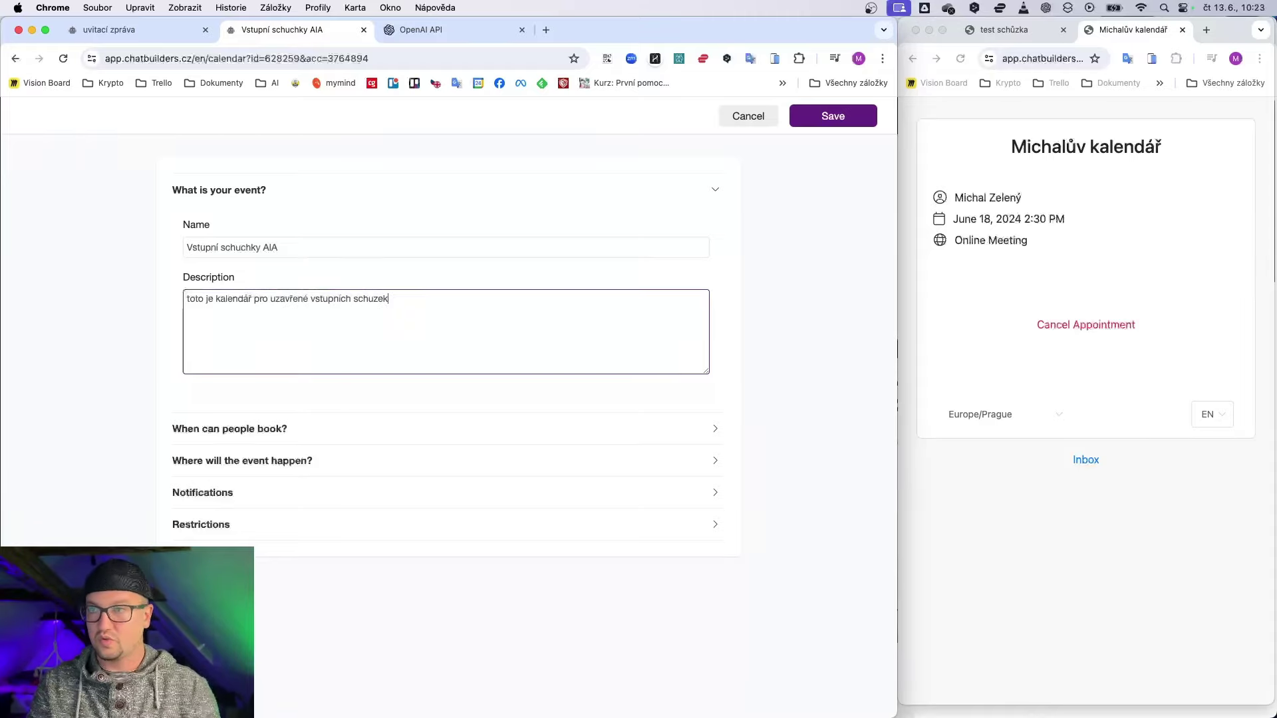
{"action": "left_click", "coordinate": [203, 427]}
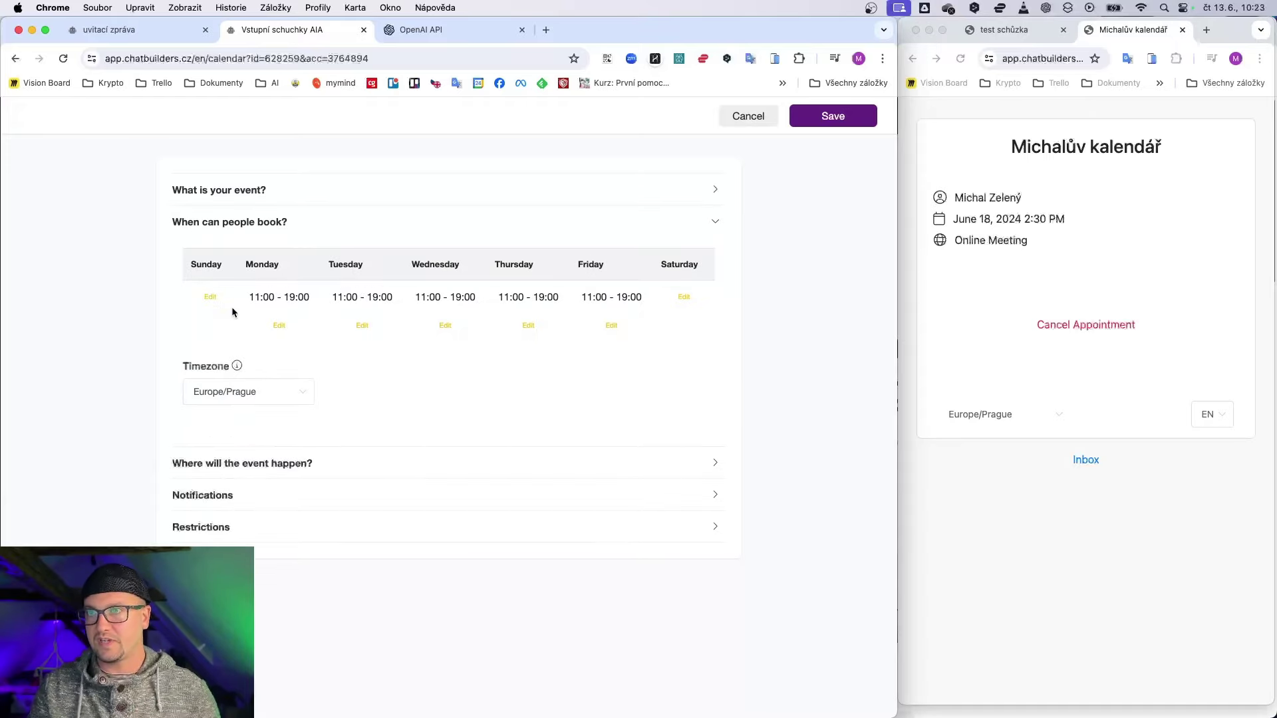
Step: Remove the 11:00–19:00 bookable hours from Monday and Wednesday
{"action": "left_click", "coordinate": [279, 327]}
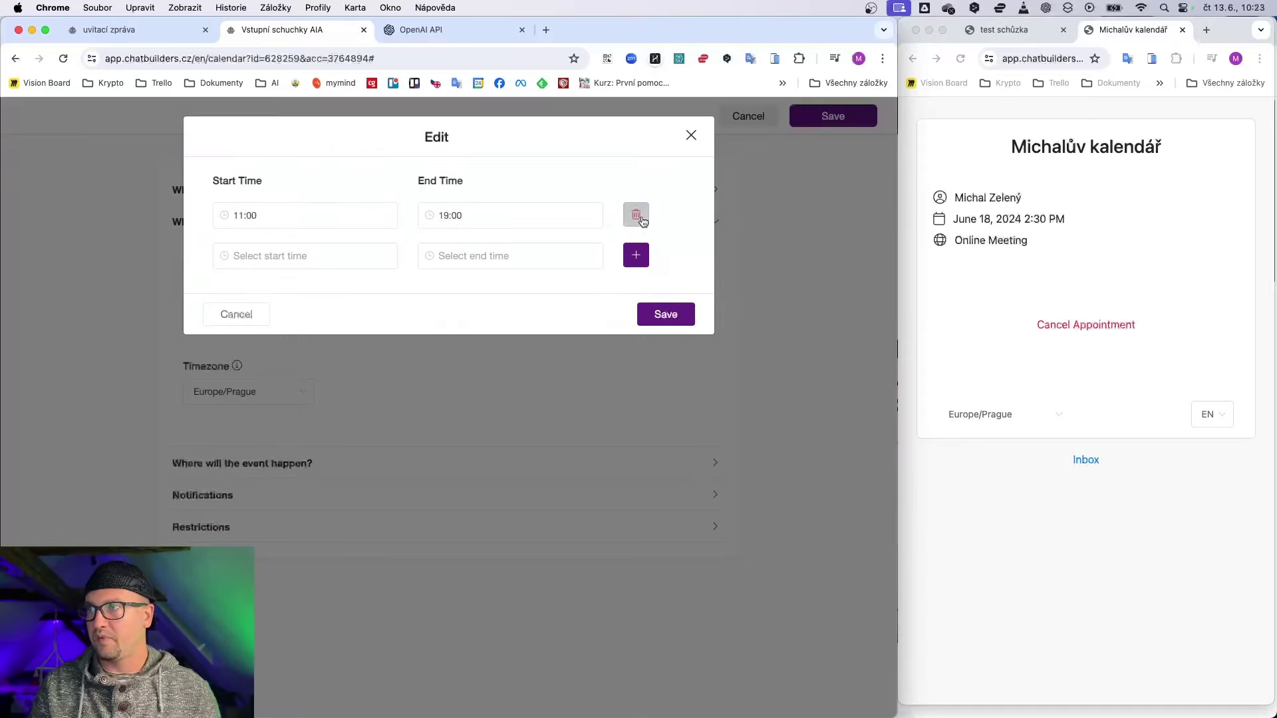
{"action": "left_click", "coordinate": [641, 218]}
{"action": "left_click", "coordinate": [676, 273]}
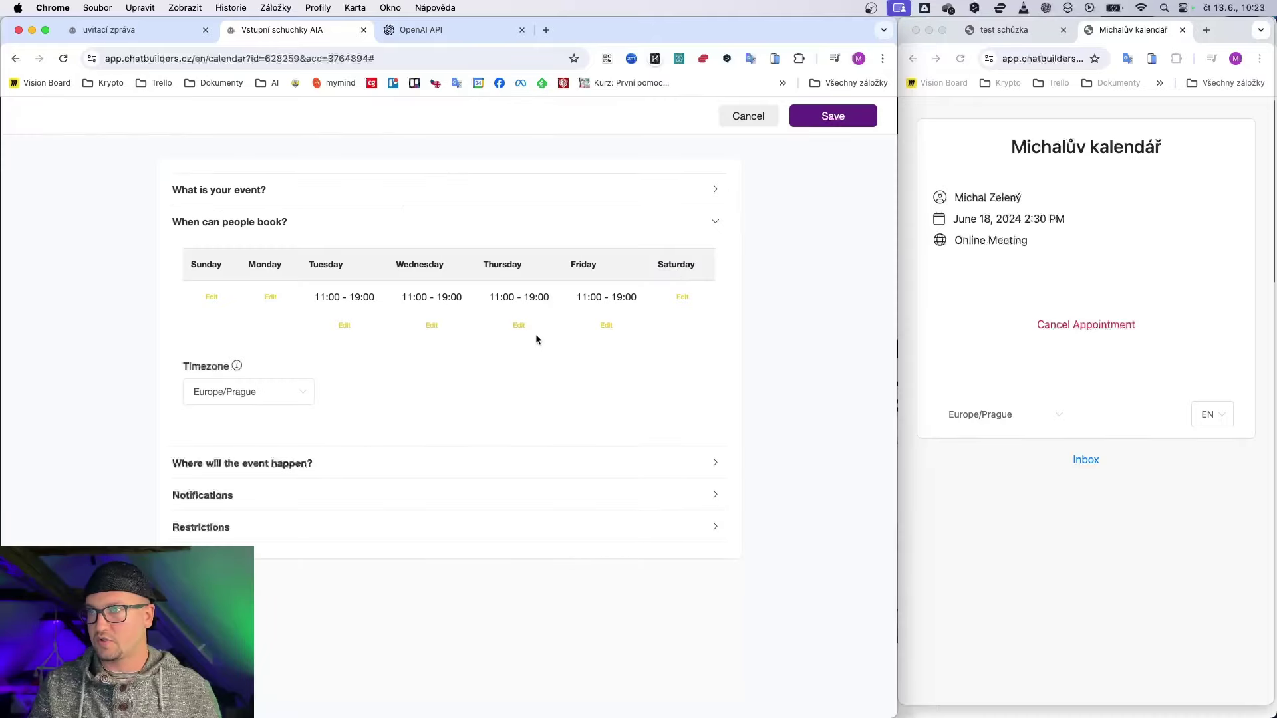
{"action": "left_click", "coordinate": [429, 325]}
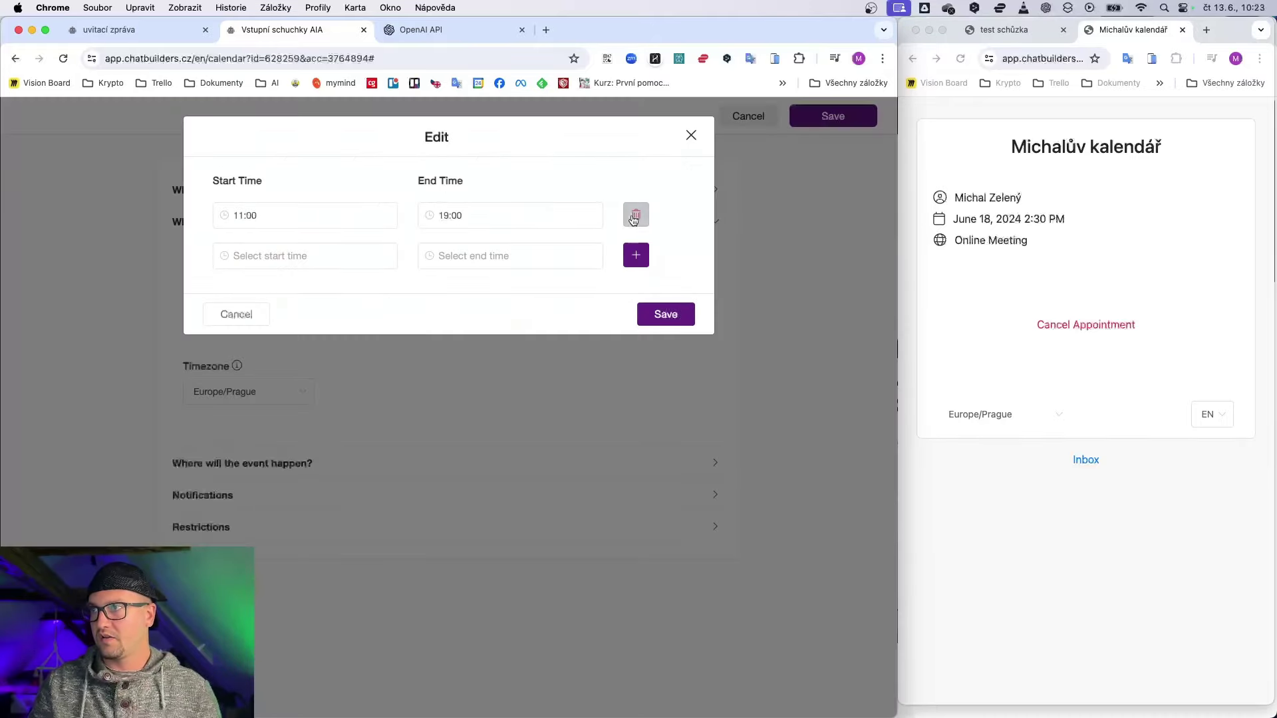
{"action": "left_click", "coordinate": [634, 217]}
{"action": "left_click", "coordinate": [669, 275]}
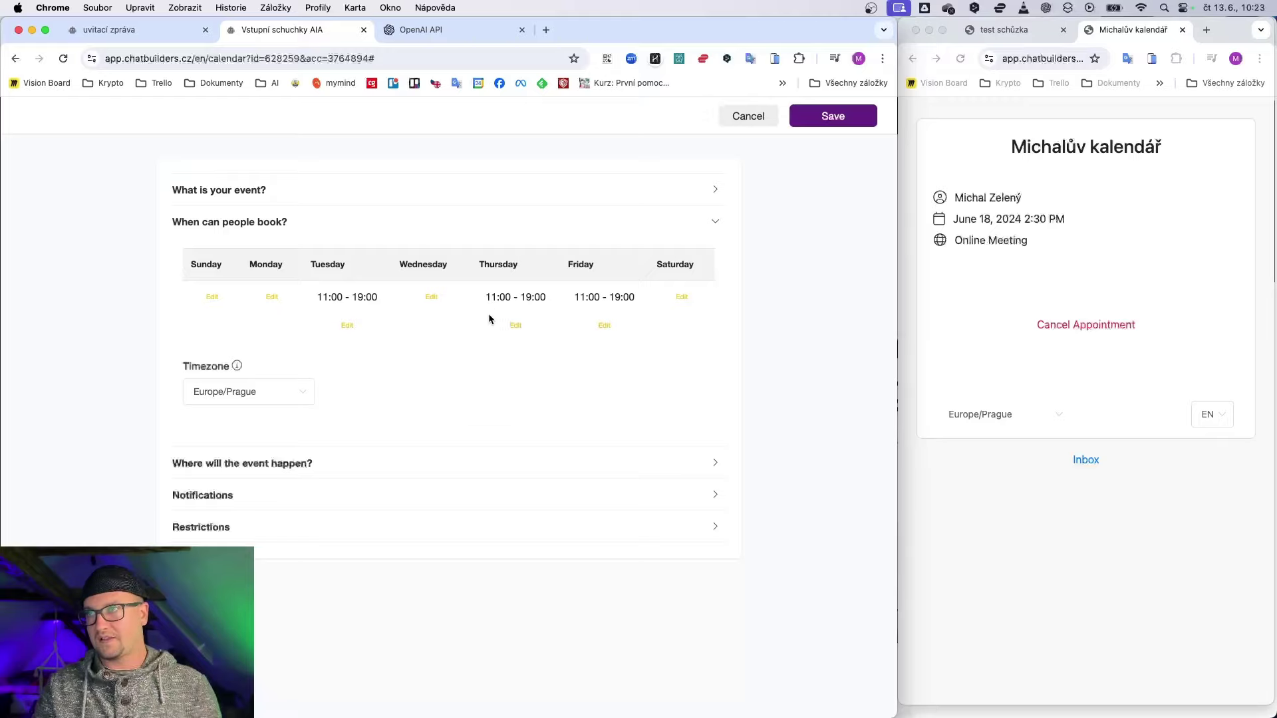
Step: Remove the 11:00–19:00 bookable hours from Thursday and Friday
{"action": "left_click", "coordinate": [515, 327]}
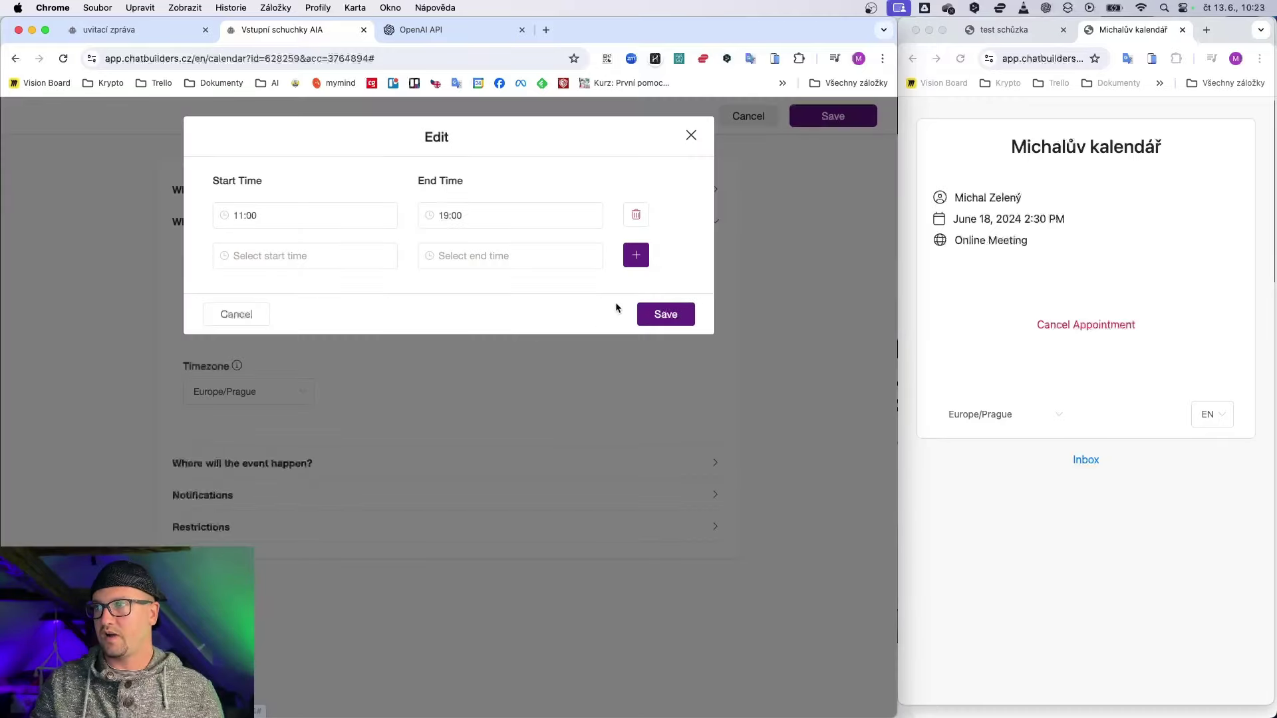
{"action": "left_click", "coordinate": [647, 214]}
{"action": "left_click", "coordinate": [666, 274]}
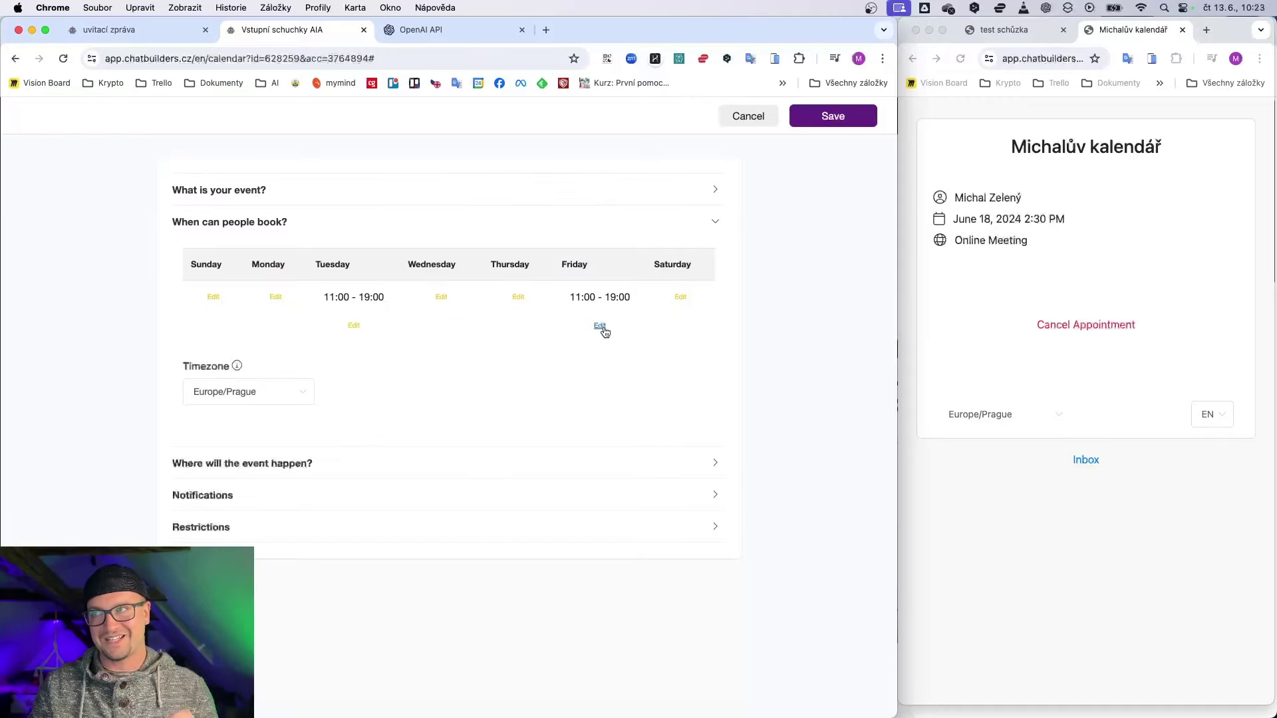
{"action": "left_click", "coordinate": [600, 327]}
{"action": "left_click", "coordinate": [636, 214]}
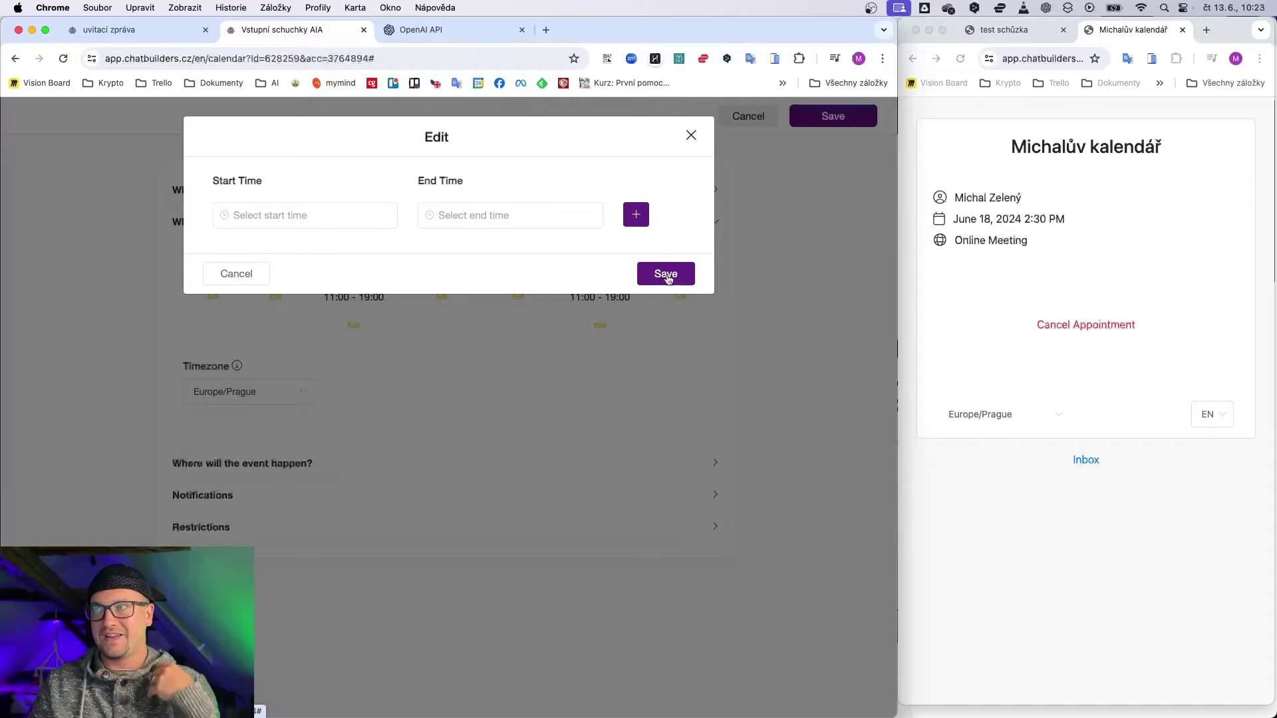
{"action": "left_click", "coordinate": [666, 275]}
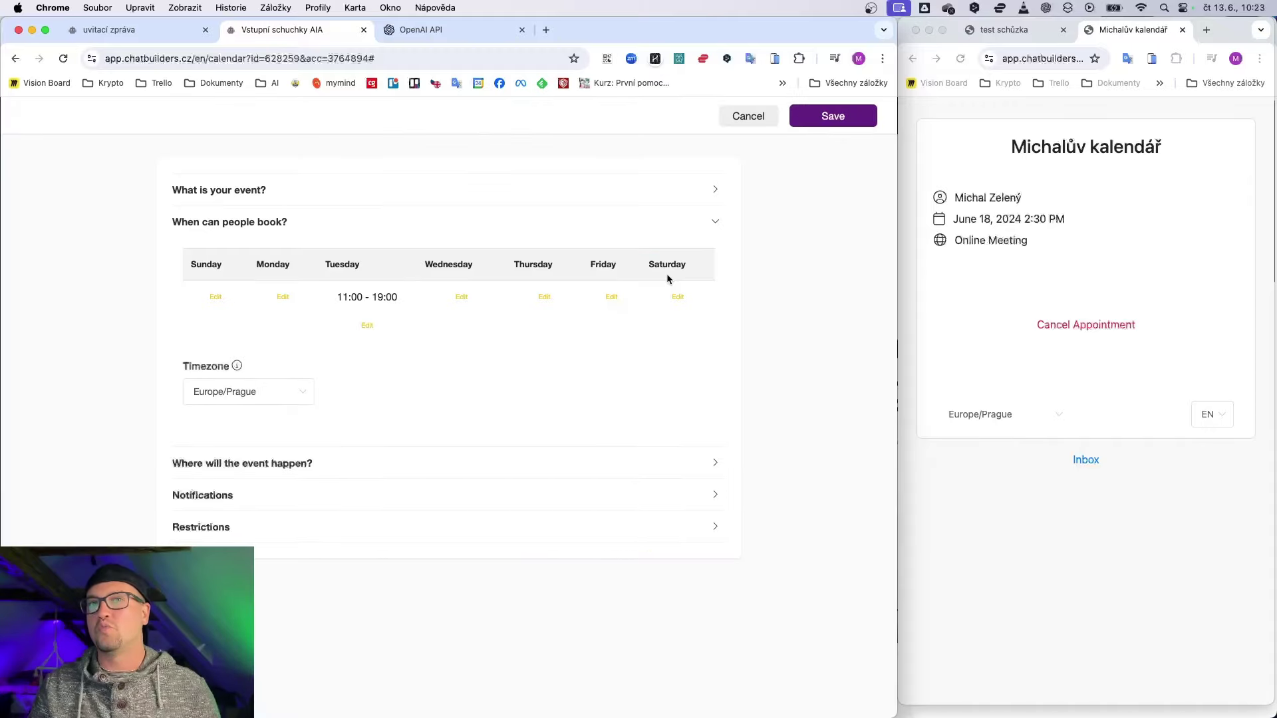
Step: Keep the timezone at Europe/Prague and expand the event location settings
{"action": "left_click", "coordinate": [250, 391]}
{"action": "left_click", "coordinate": [251, 396]}
{"action": "left_click", "coordinate": [246, 461]}
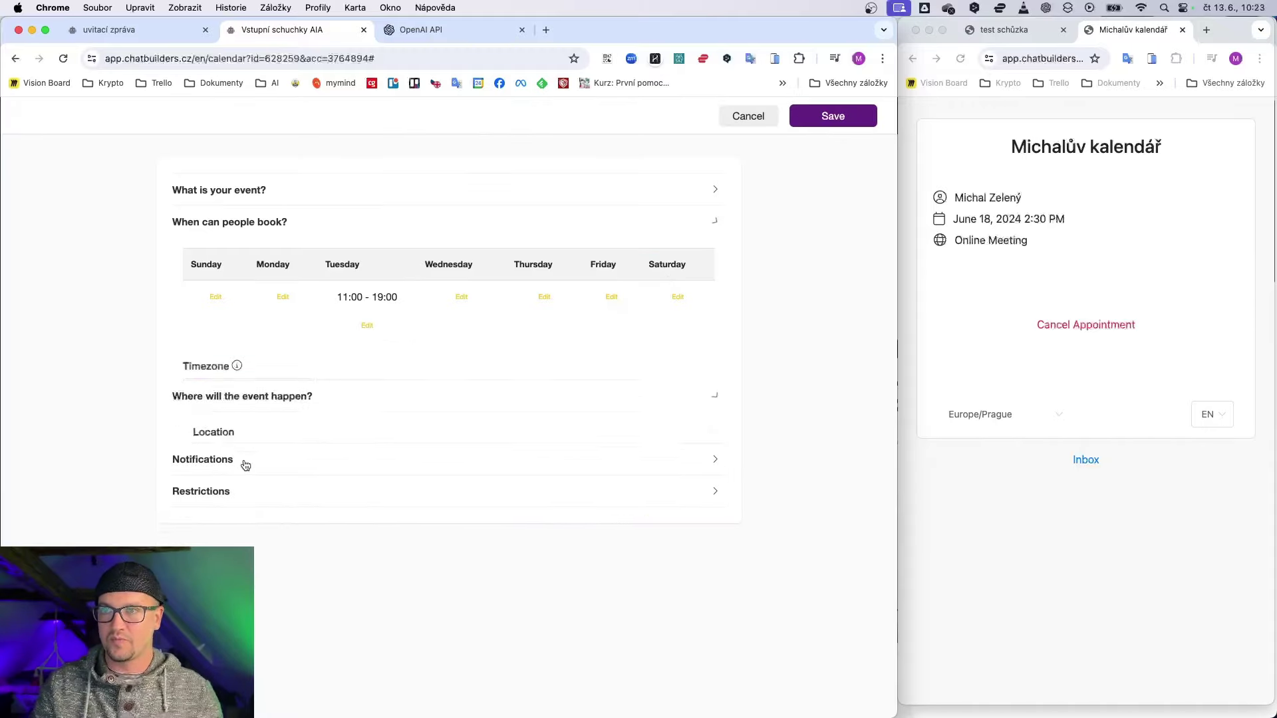
Step: Keep Phone Call as the meeting location
{"action": "left_click", "coordinate": [260, 223]}
{"action": "left_click", "coordinate": [288, 320]}
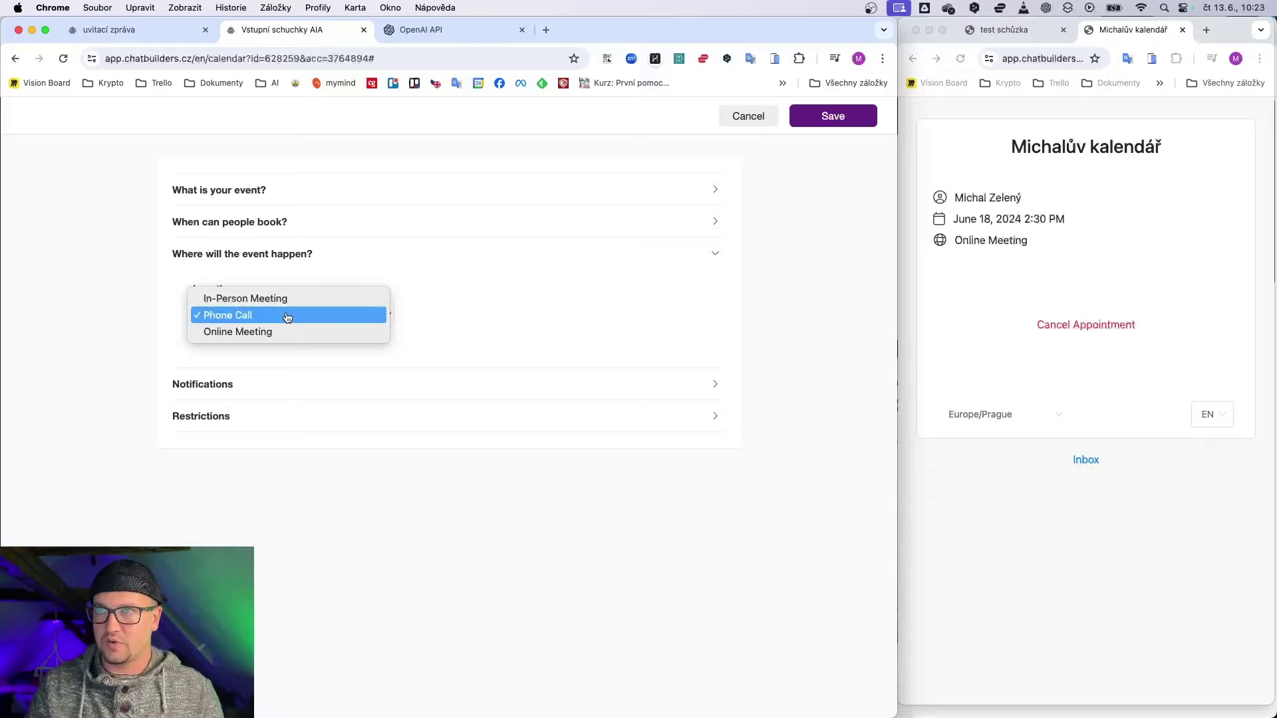
{"action": "left_click", "coordinate": [247, 316]}
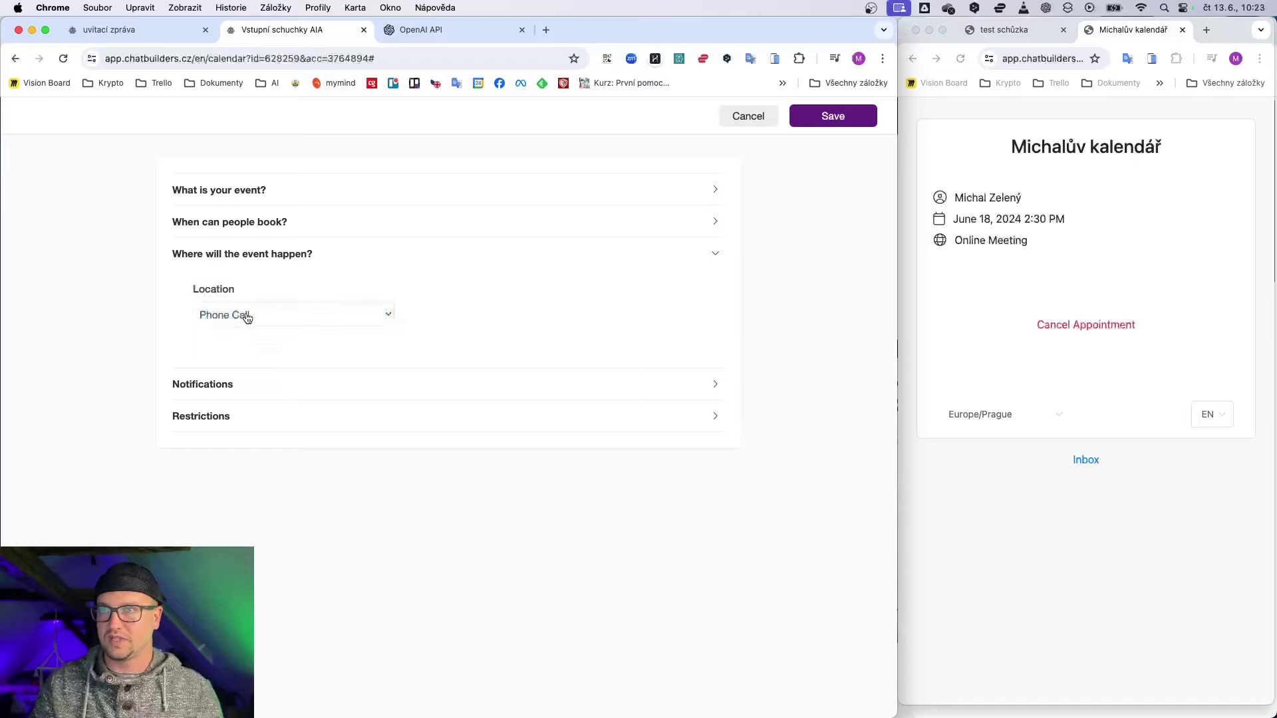
Step: Keep the booking confirmation flow and the three reminders, then expand Restrictions
{"action": "left_click", "coordinate": [325, 389]}
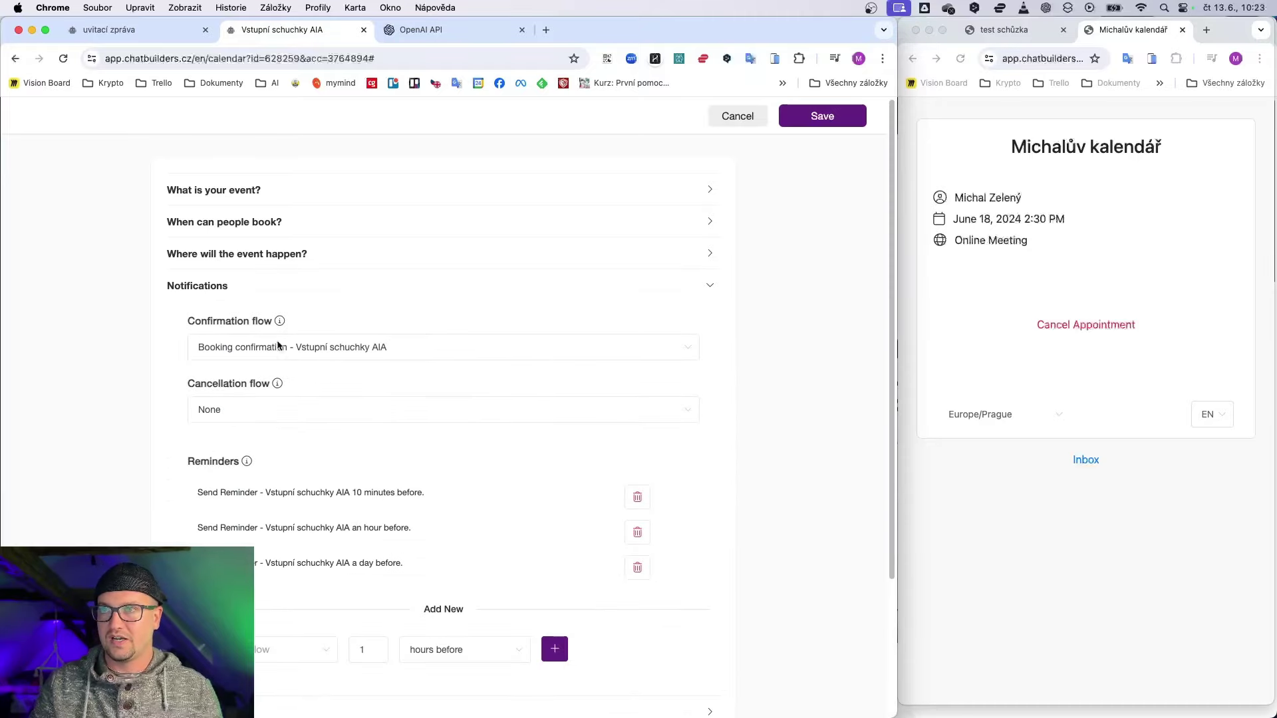
{"action": "scroll", "coordinate": [431, 332], "scroll_direction": "down", "scroll_amount": 3}
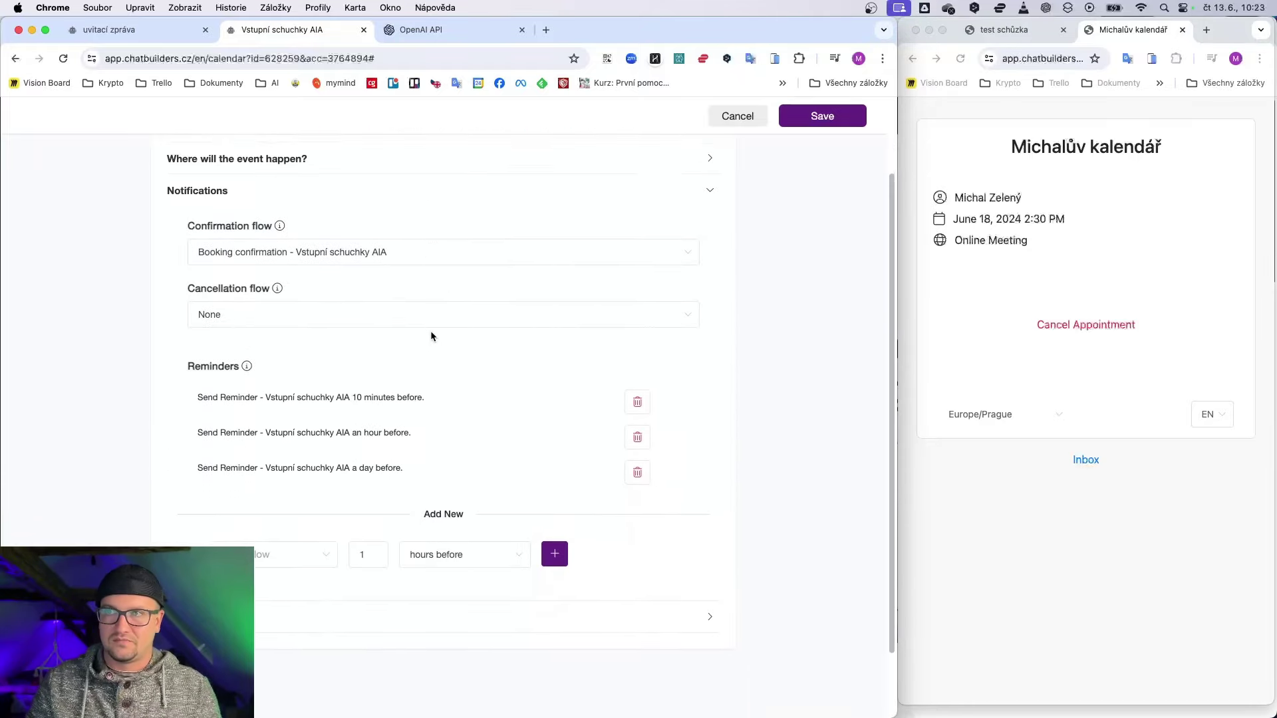
{"action": "left_click", "coordinate": [401, 246]}
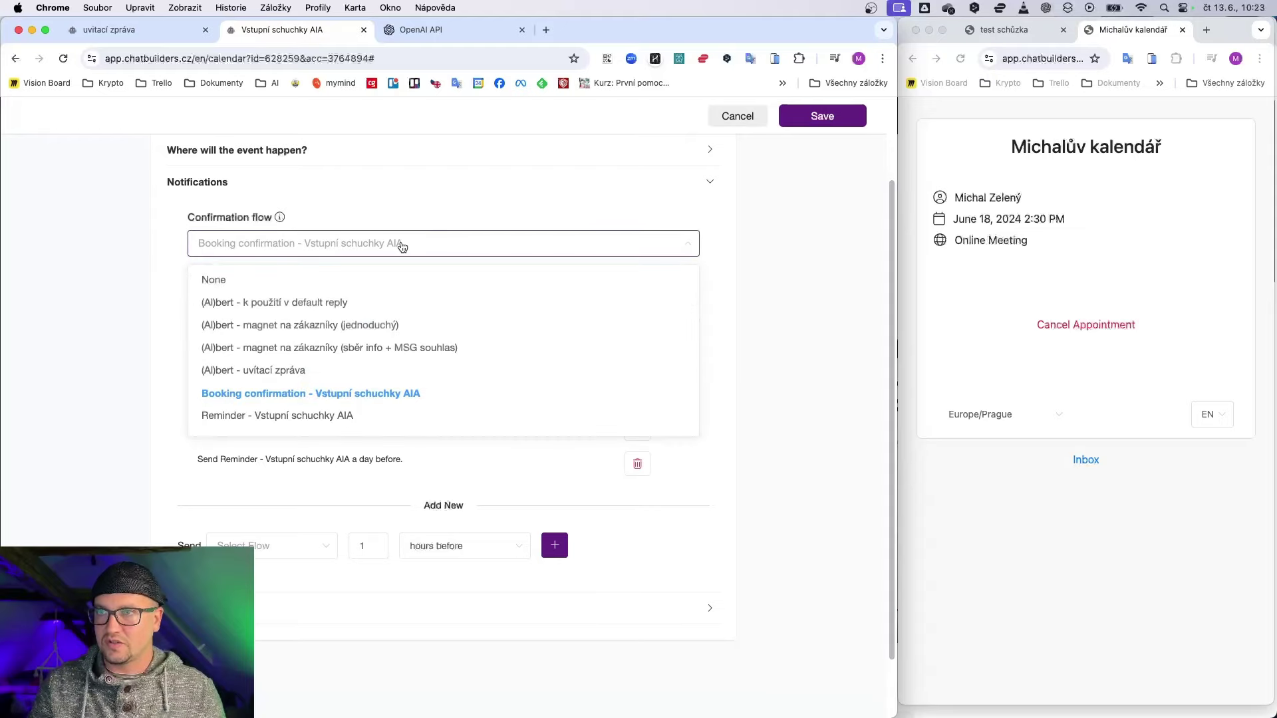
{"action": "left_click", "coordinate": [400, 246]}
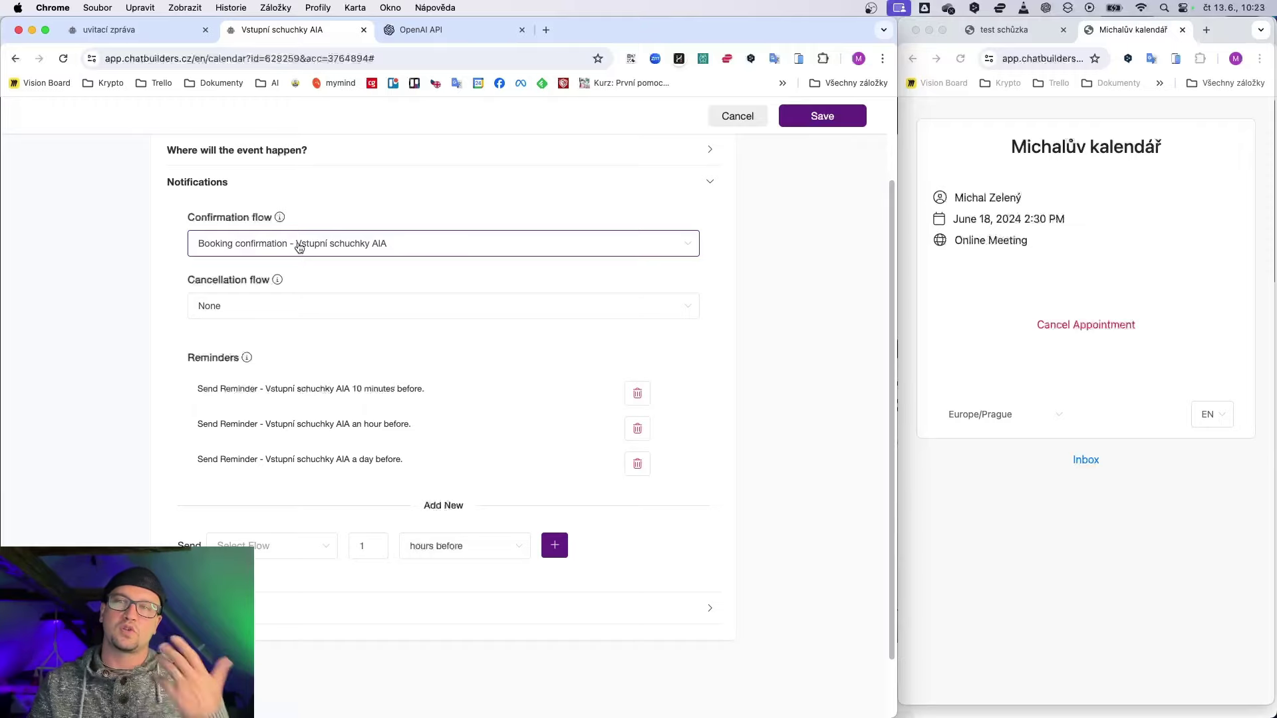
{"action": "left_click_drag", "start_coordinate": [409, 460], "coordinate": [155, 378]}
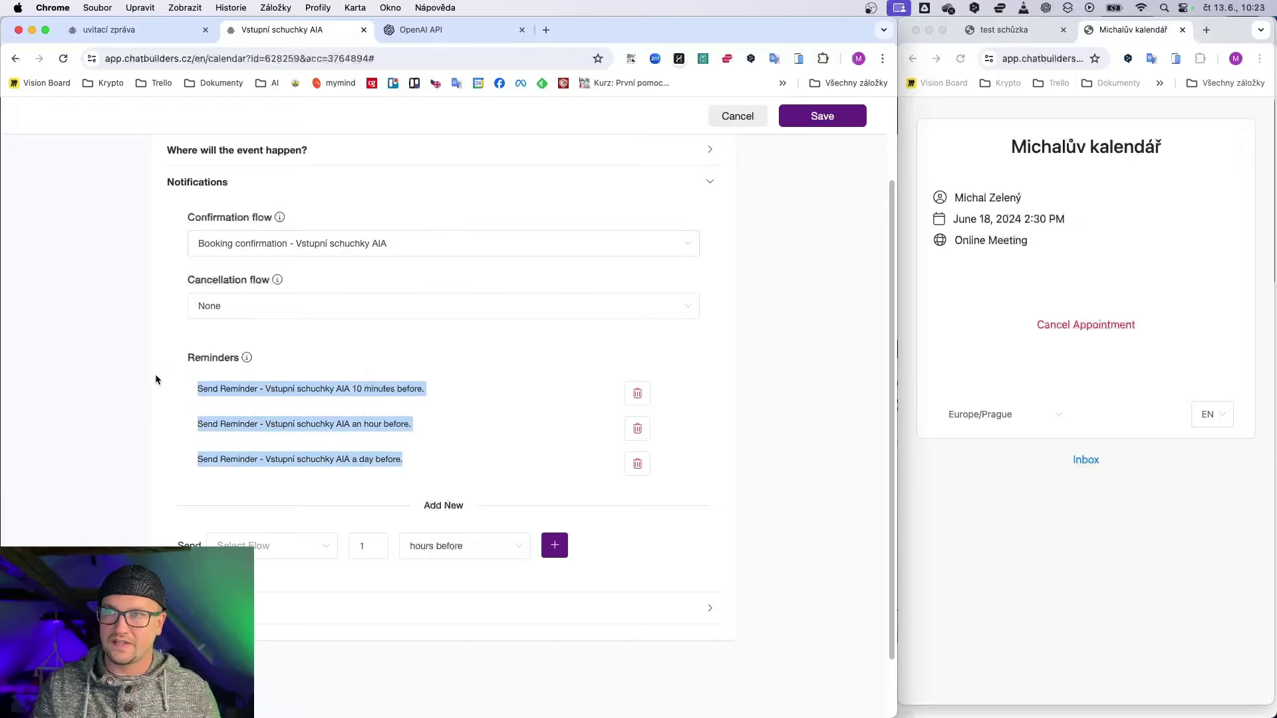
{"action": "scroll", "coordinate": [411, 454], "scroll_direction": "down", "scroll_amount": 2}
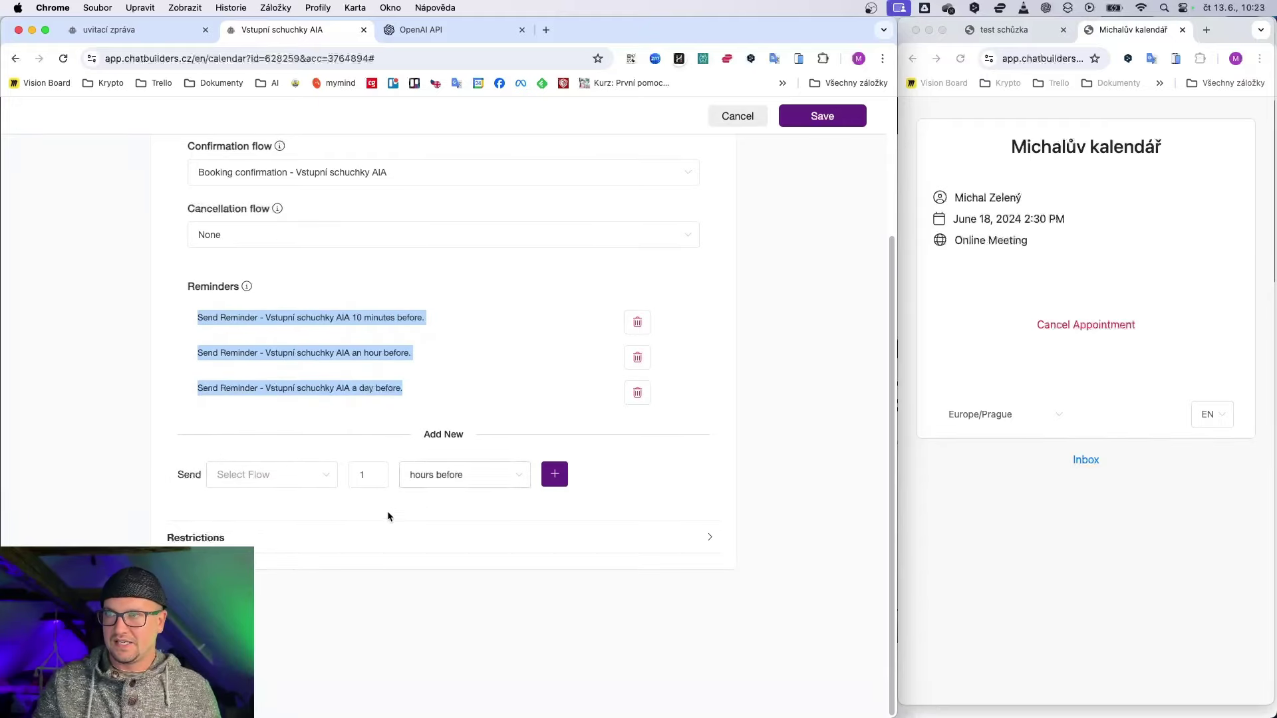
{"action": "left_click", "coordinate": [204, 539]}
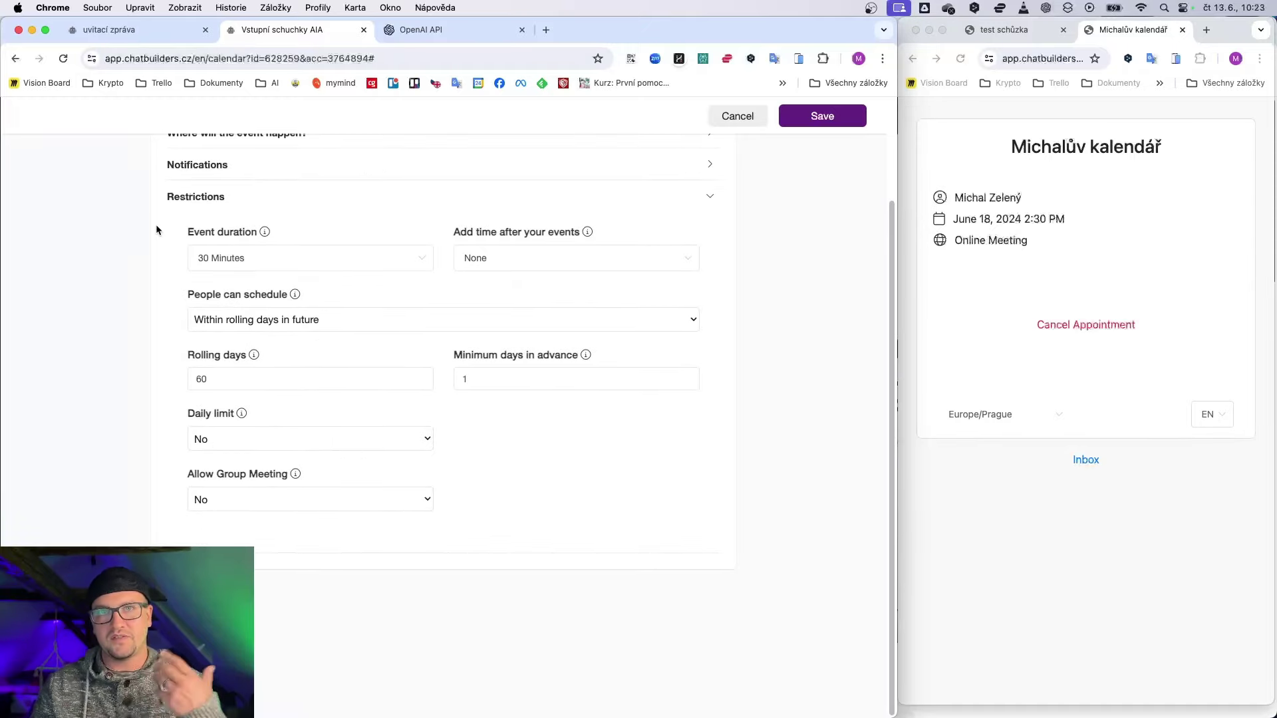
Step: Keep 30 minute events and set a 1 hour break after each event
{"action": "left_click", "coordinate": [224, 261]}
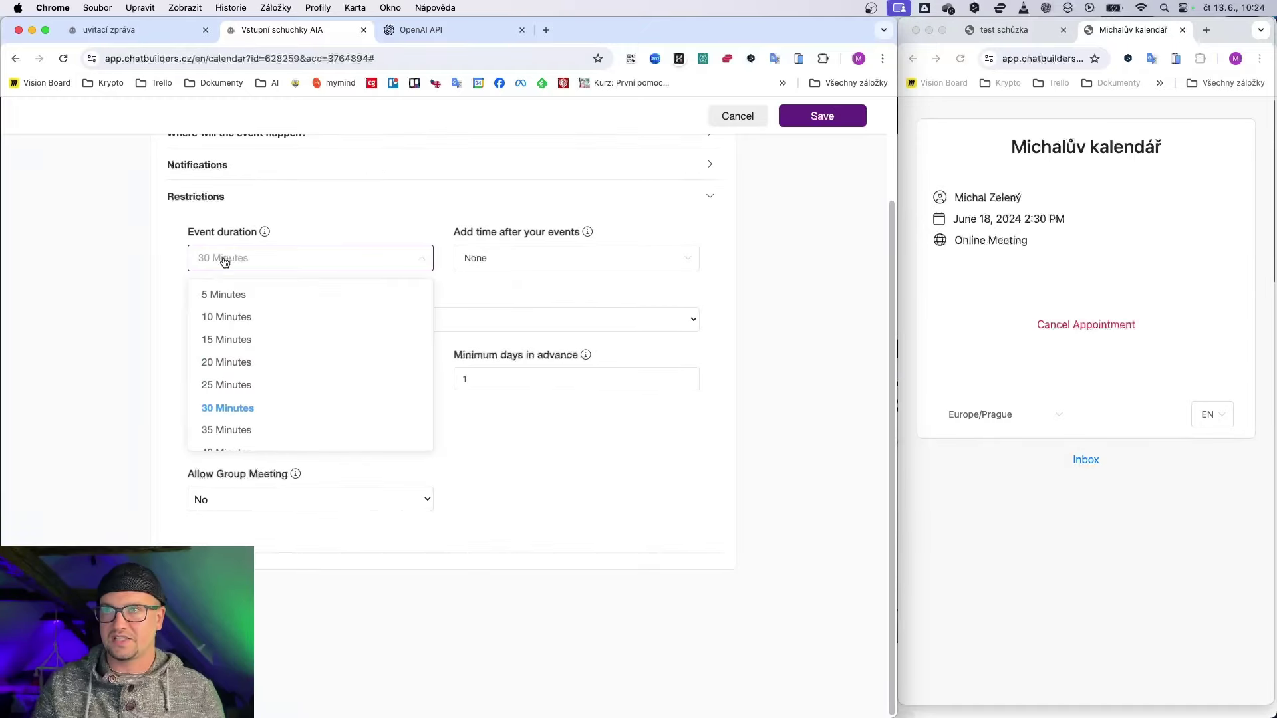
{"action": "left_click", "coordinate": [224, 261]}
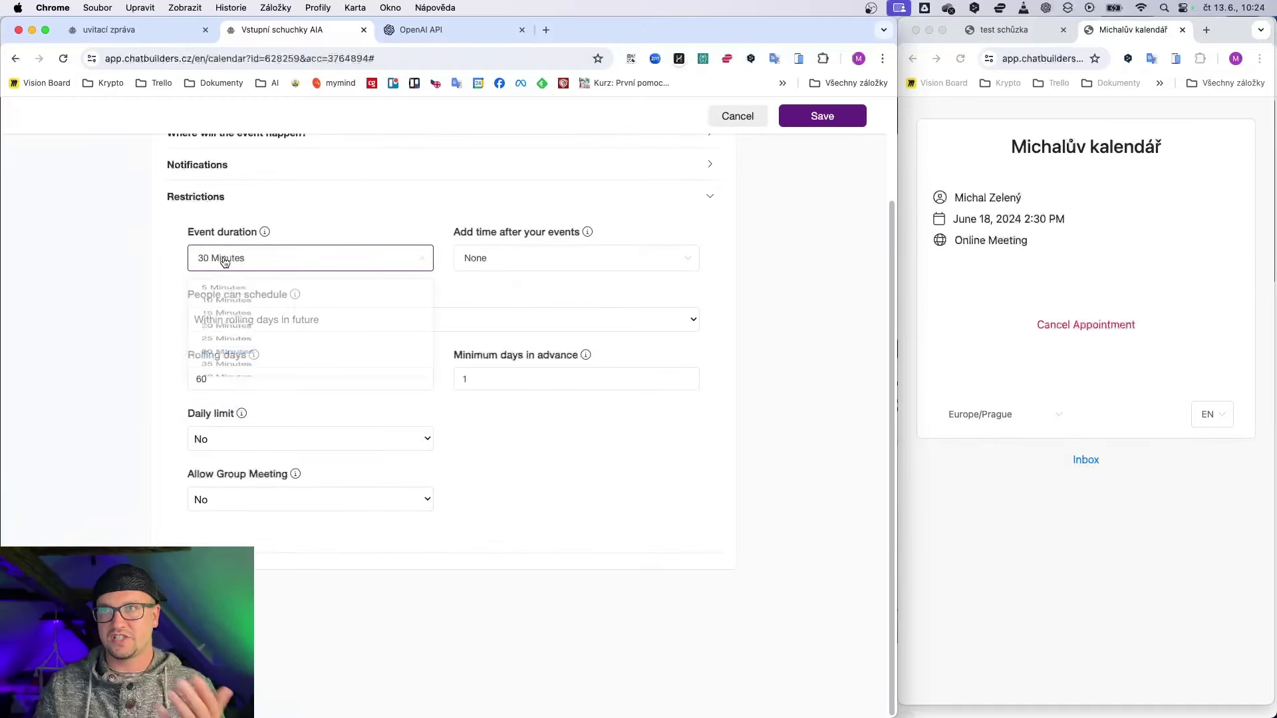
{"action": "left_click", "coordinate": [484, 266]}
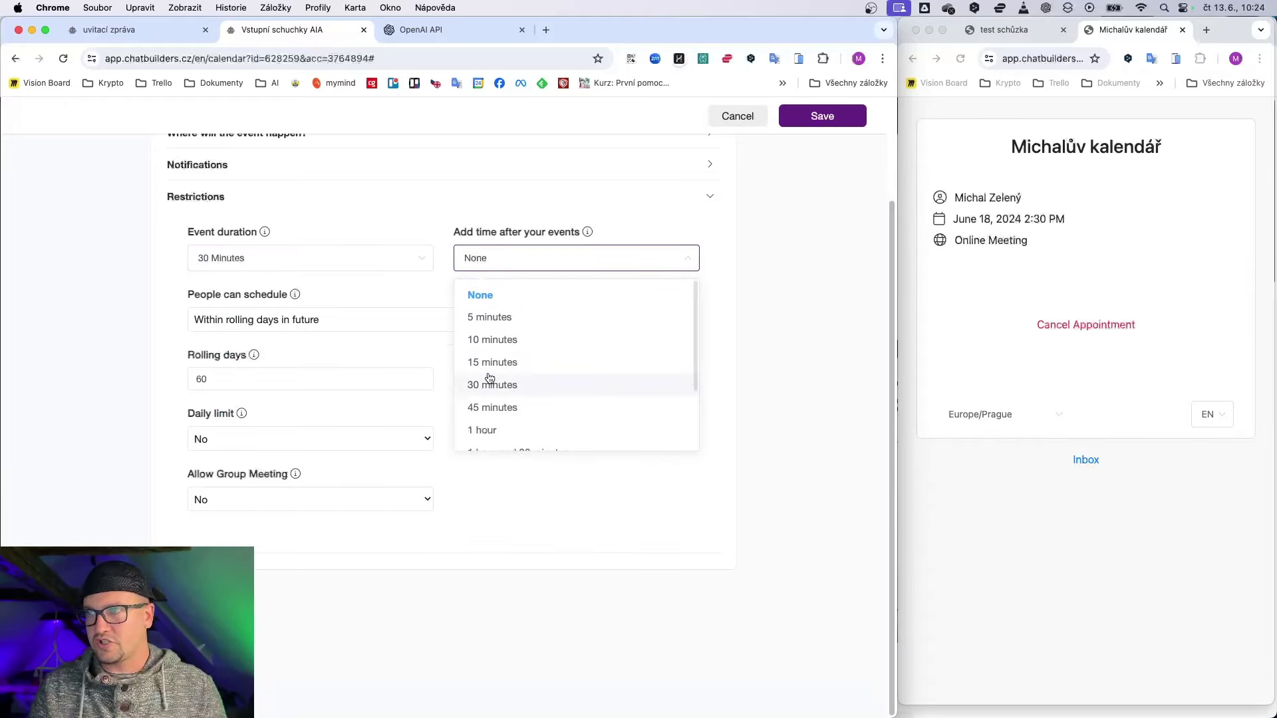
{"action": "left_click", "coordinate": [492, 363]}
{"action": "left_click", "coordinate": [479, 261]}
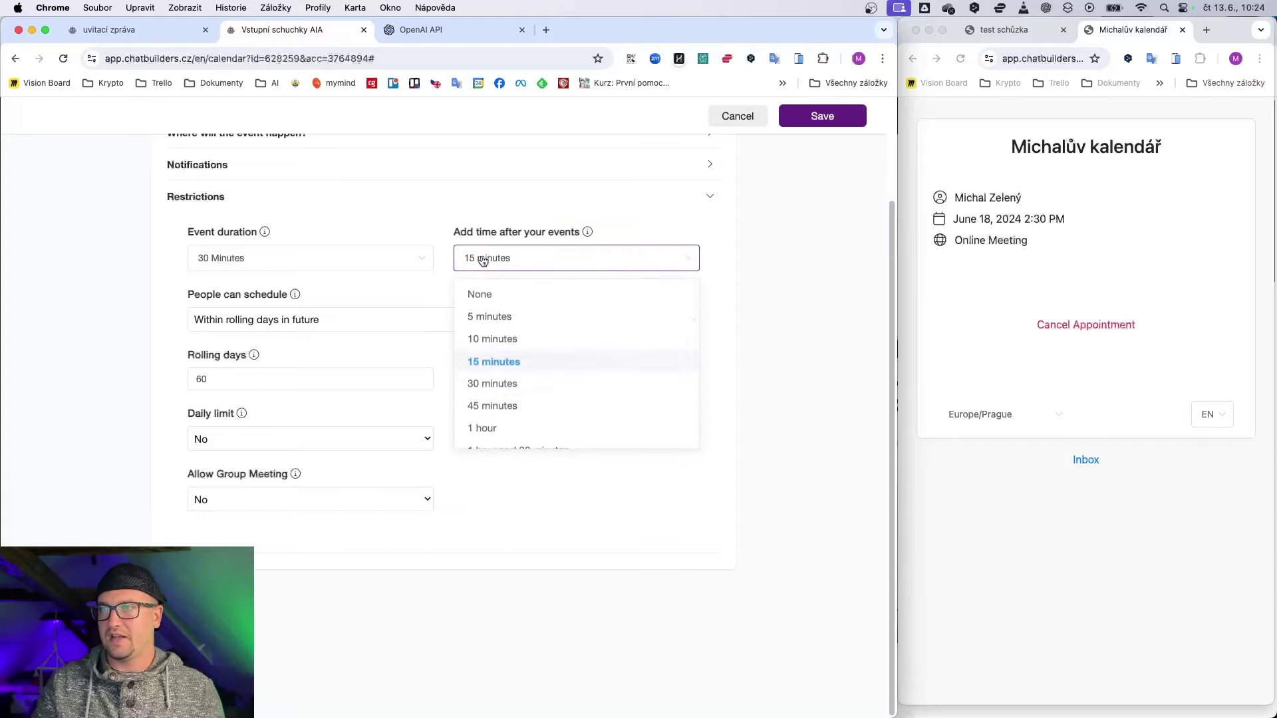
{"action": "left_click", "coordinate": [492, 429]}
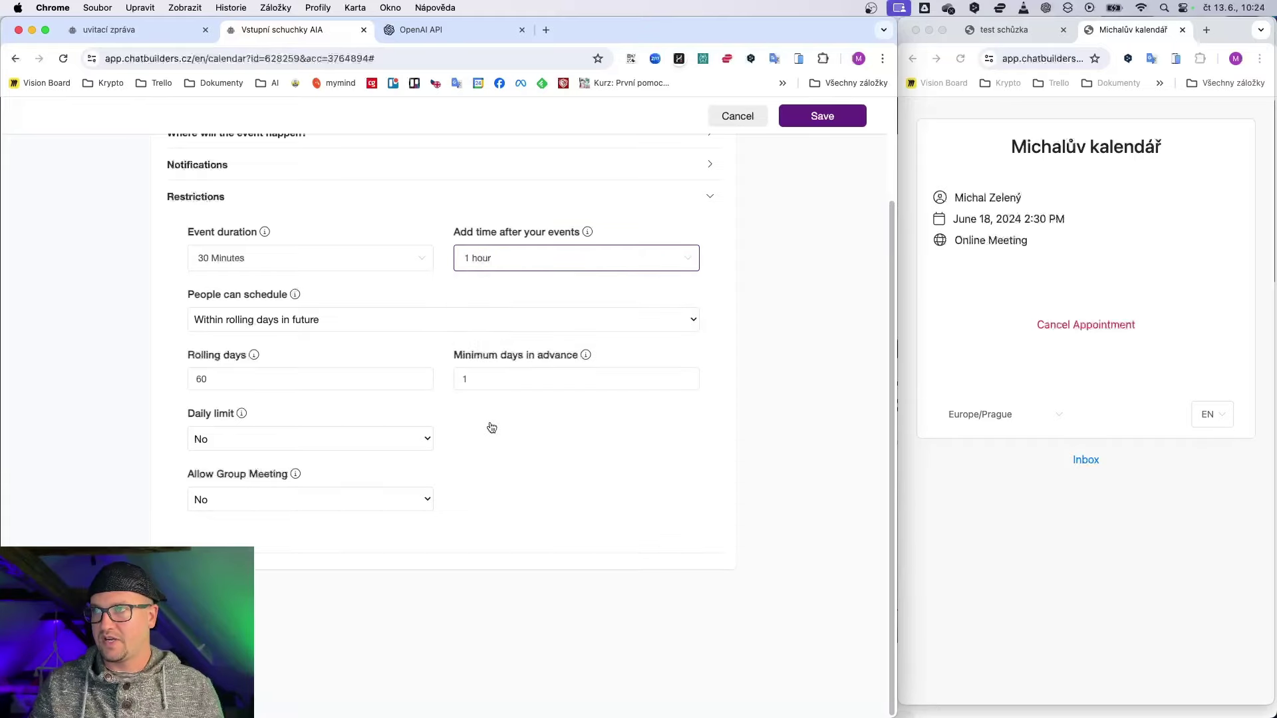
Step: Keep the rolling-days scheduling window, require 3 minimum days in advance, and save
{"action": "left_click", "coordinate": [316, 332]}
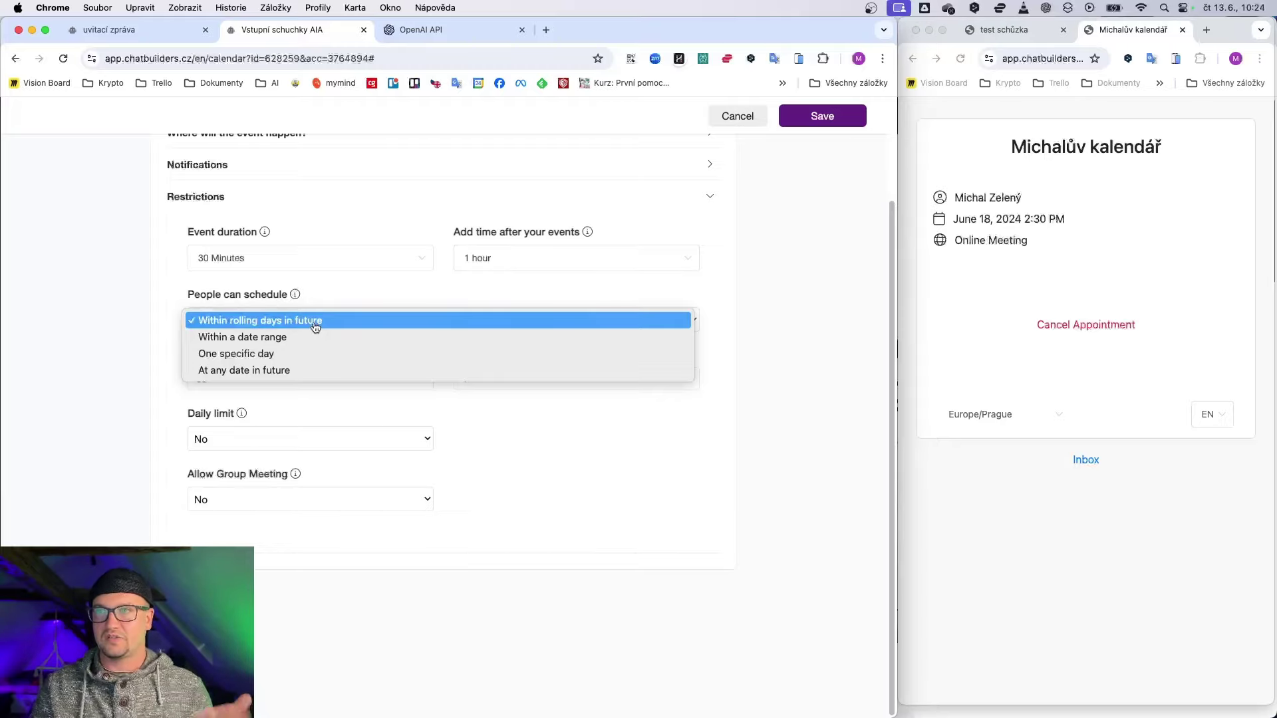
{"action": "left_click", "coordinate": [315, 327]}
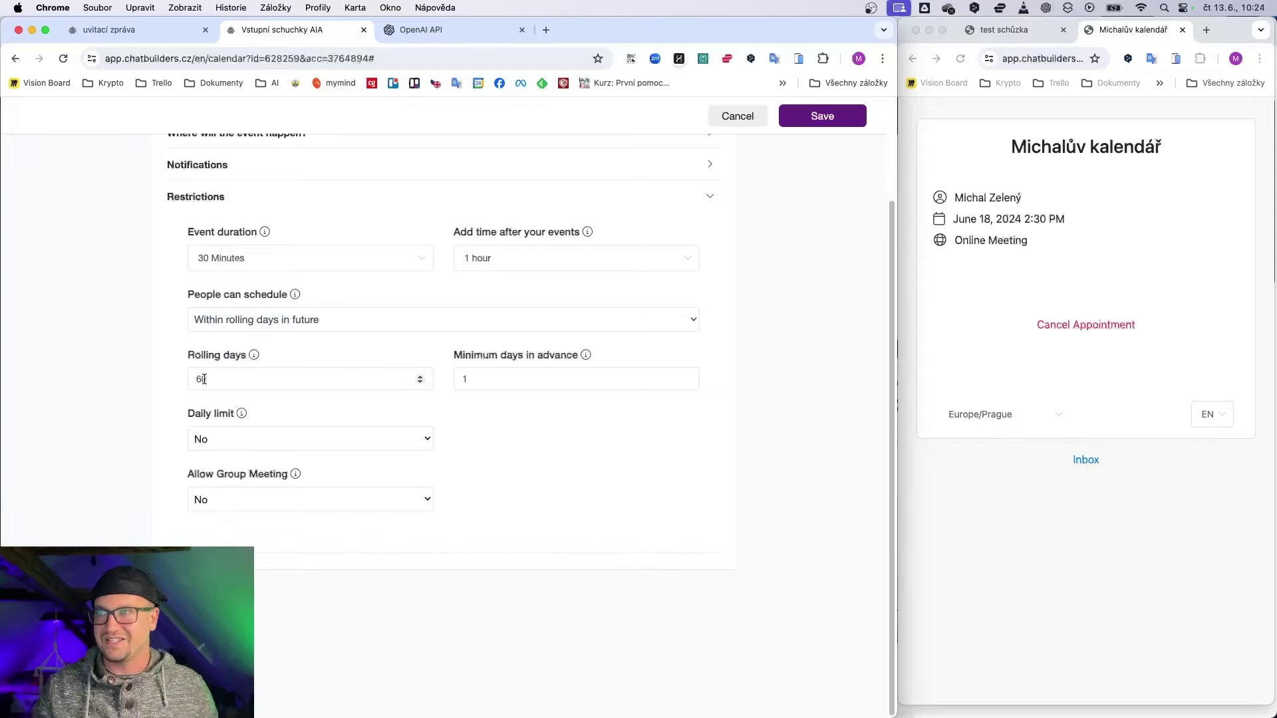
{"action": "left_click", "coordinate": [502, 378]}
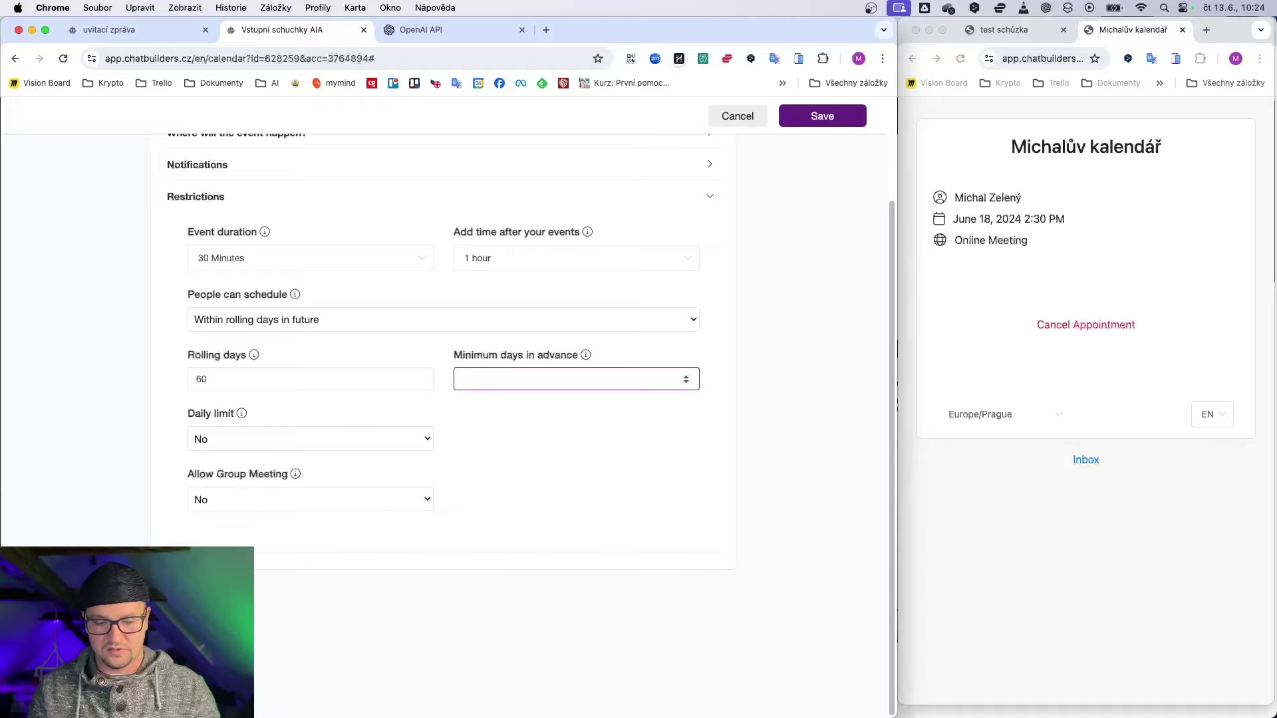
{"action": "left_click", "coordinate": [480, 429]}
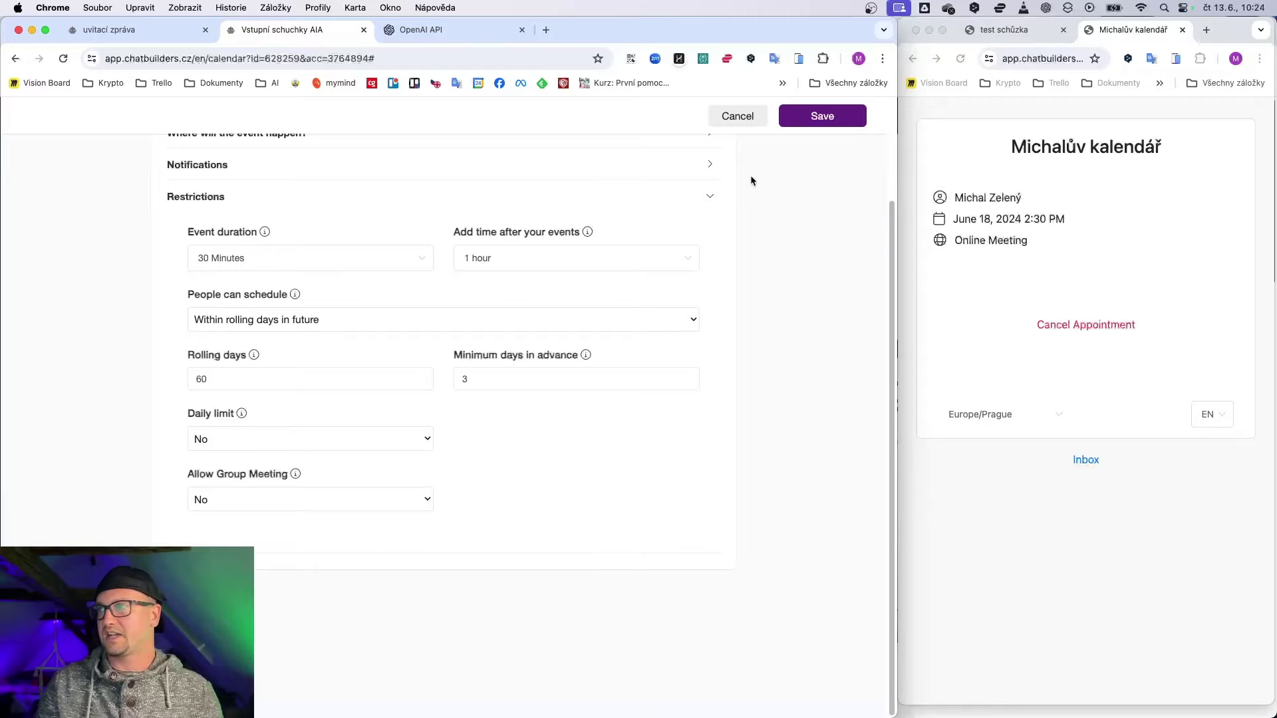
{"action": "left_click", "coordinate": [818, 119]}
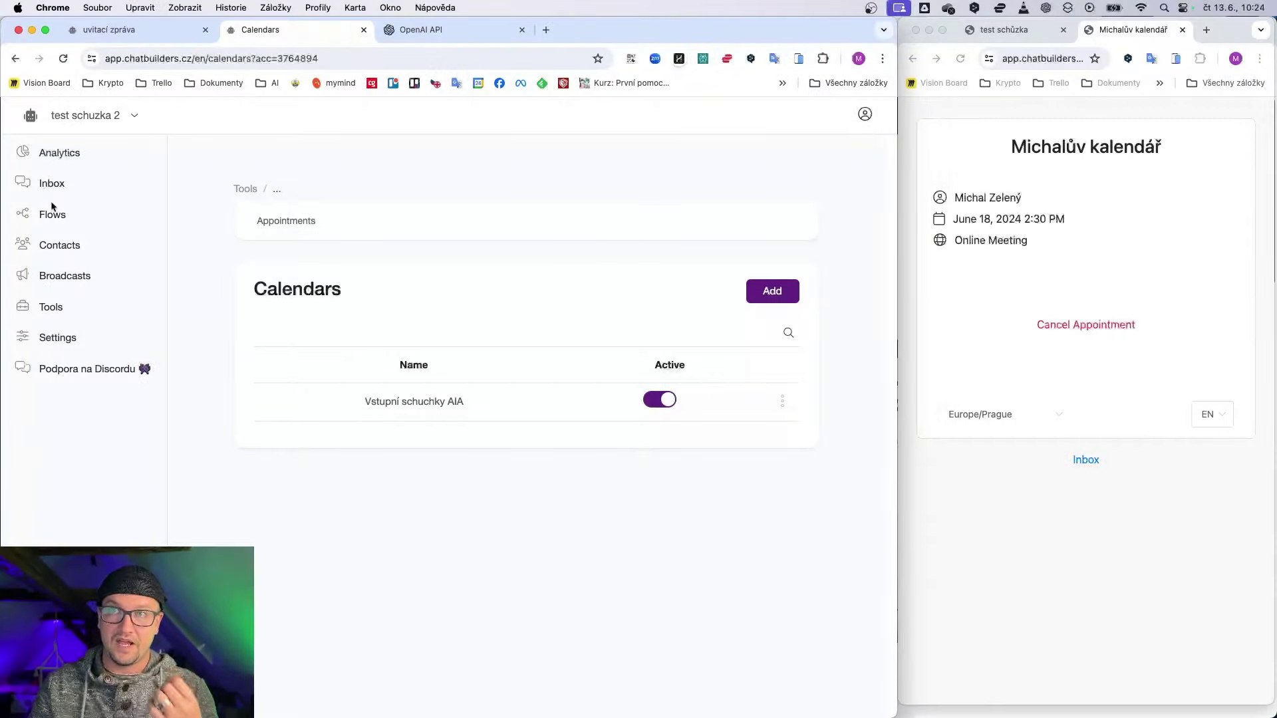
Step: Add a new flow named 'Vstupní flow' from the Flows page
{"action": "left_click", "coordinate": [46, 218]}
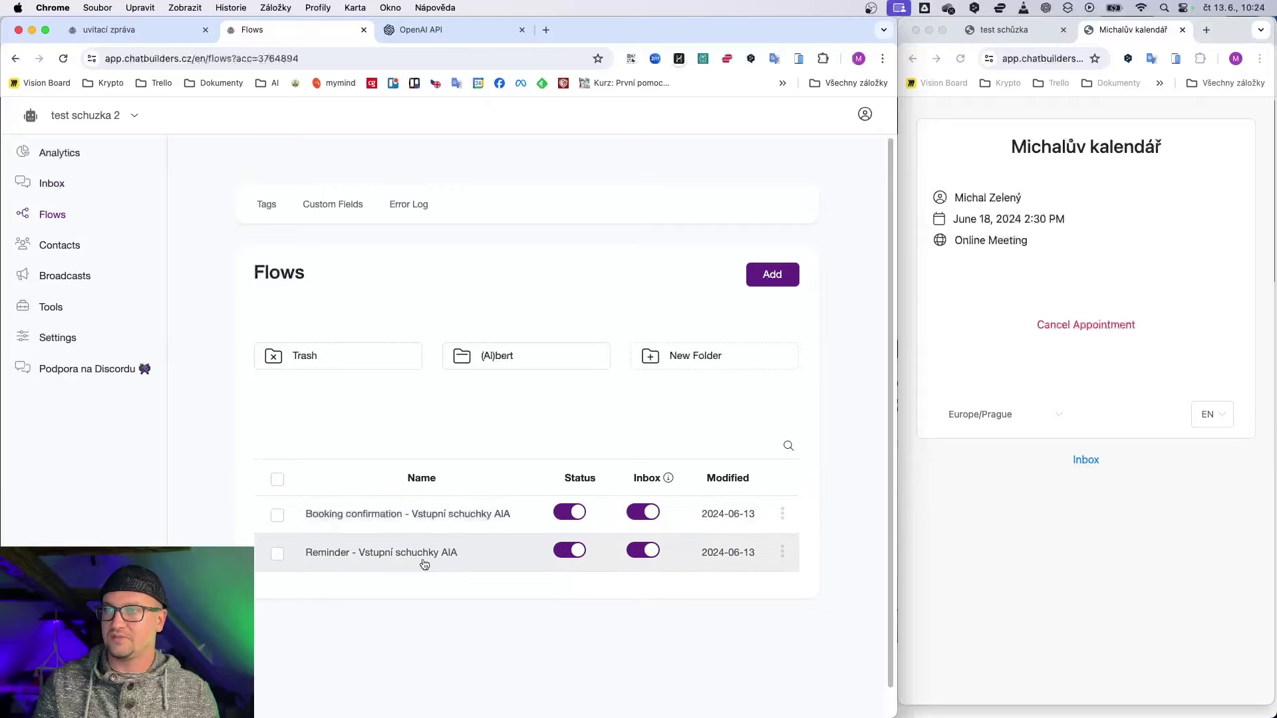
{"action": "left_click", "coordinate": [774, 278]}
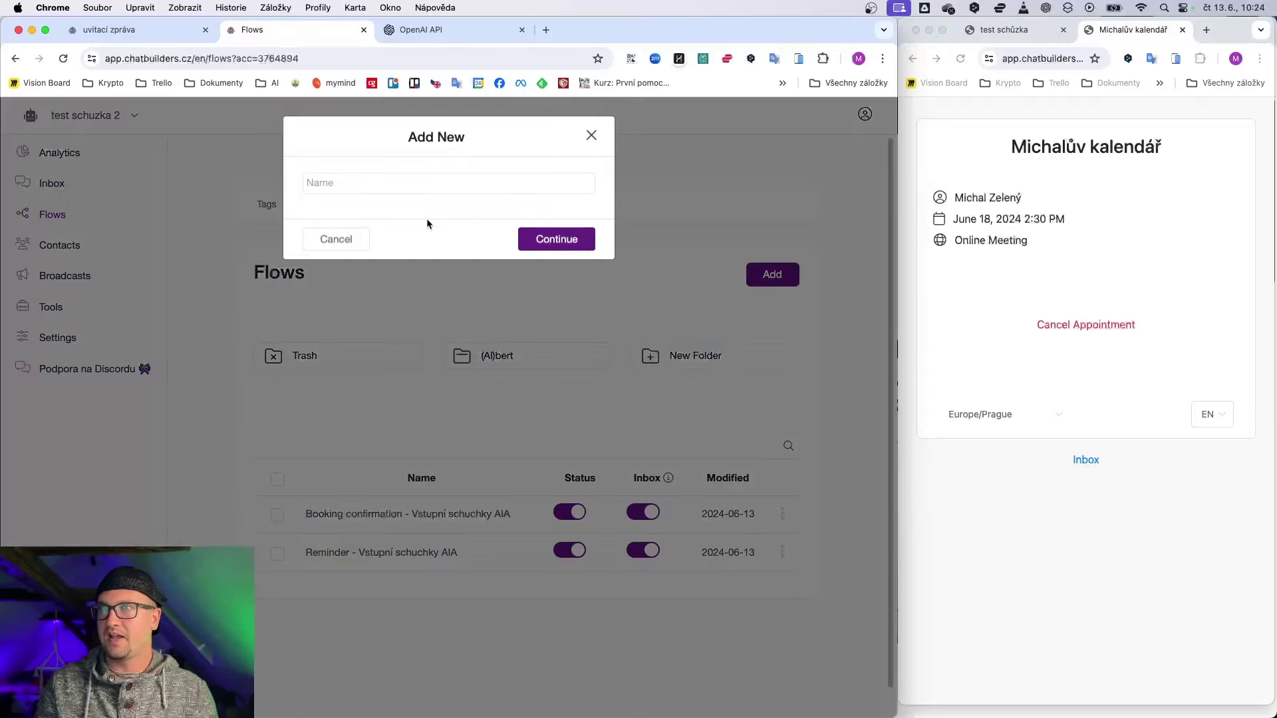
{"action": "type", "text": "Vstupní flow"}
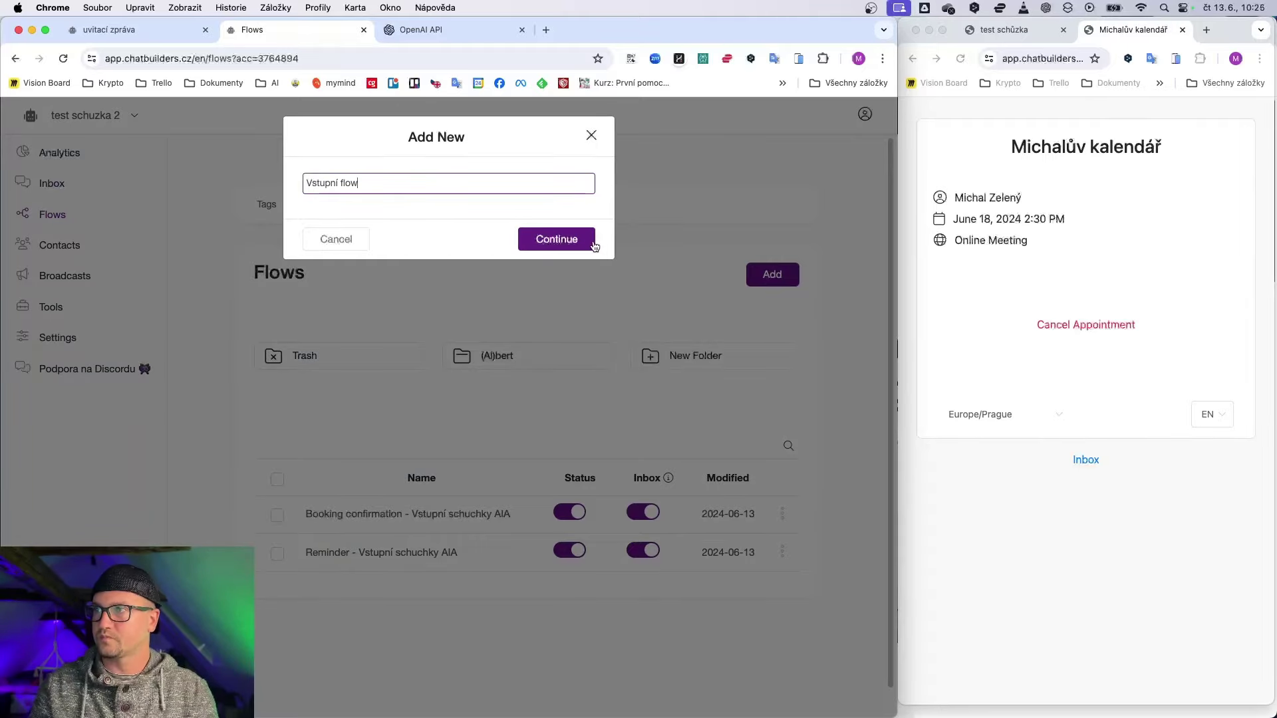
{"action": "left_click", "coordinate": [594, 245]}
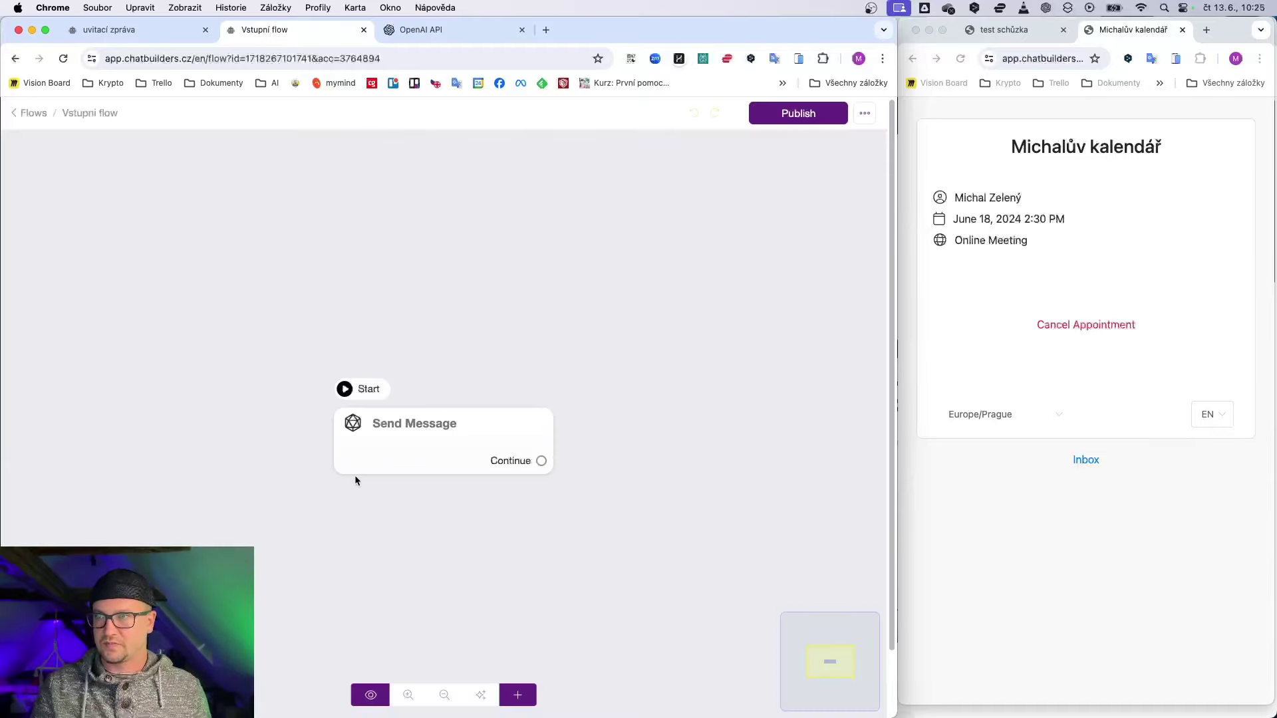
Step: Set the Send Message text to 'Ahoj, mohu ti pomoci s odpovezením otázek na AIA?' and return to Flows
{"action": "left_click", "coordinate": [385, 448]}
{"action": "left_click", "coordinate": [66, 399]}
{"action": "left_click", "coordinate": [47, 436]}
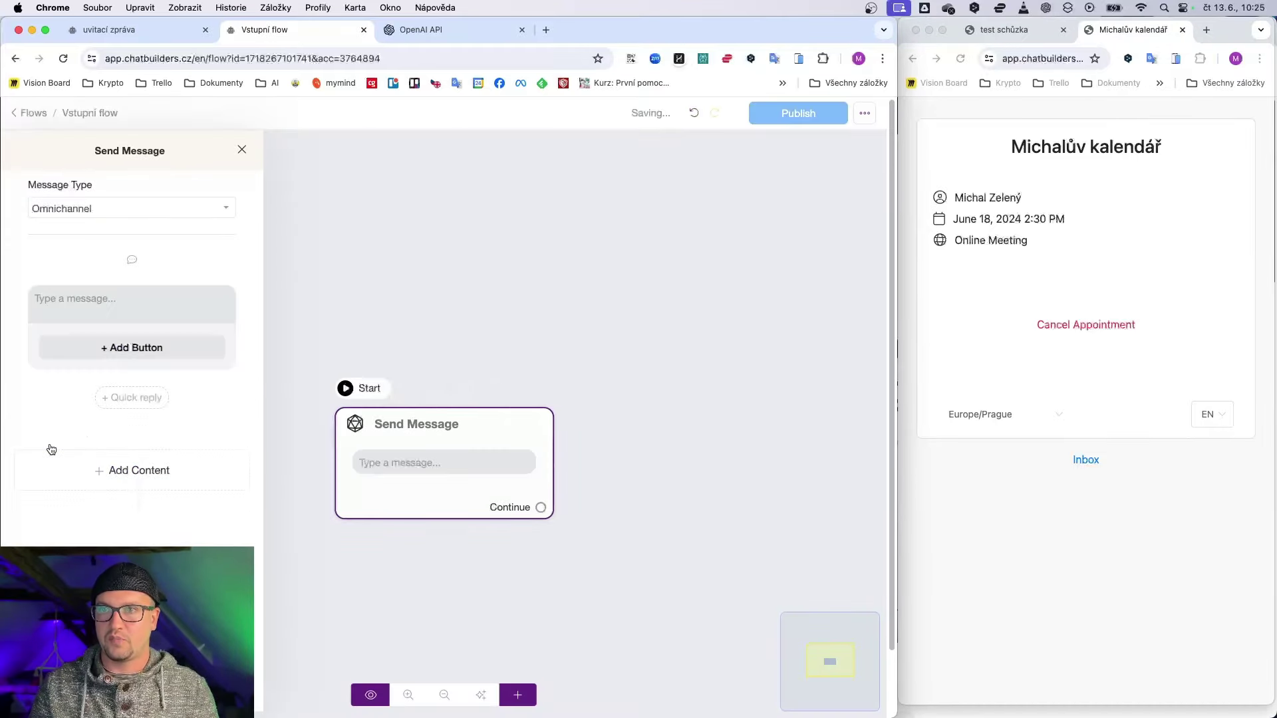
{"action": "left_click", "coordinate": [103, 298]}
{"action": "type", "text": "Ahoj"}
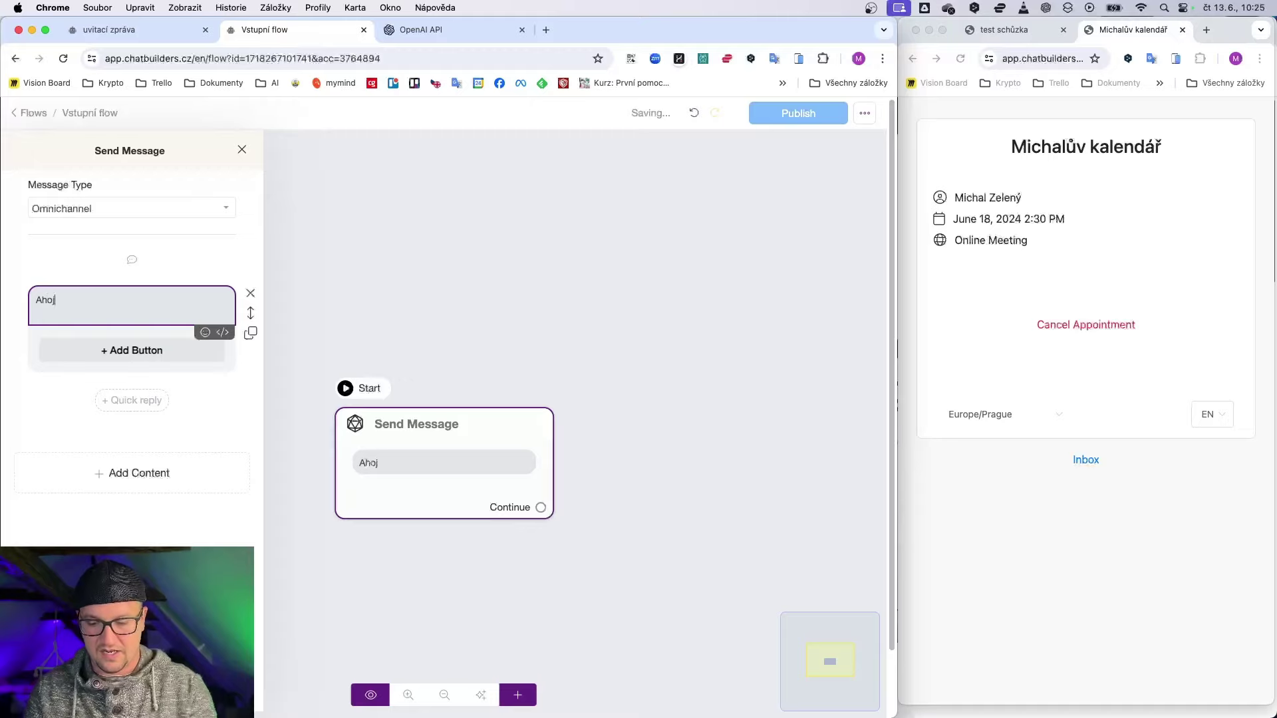
{"action": "type", "text": ", mohu t"}
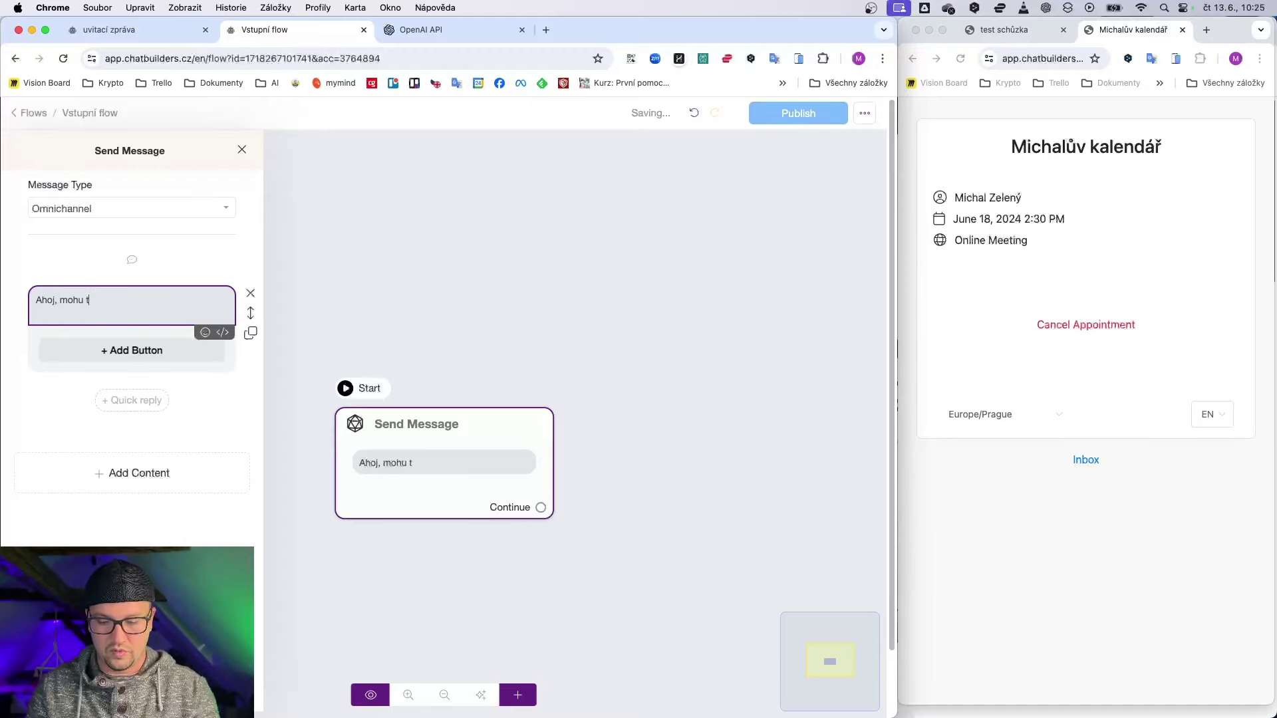
{"action": "type", "text": "i pomoci s odpov"}
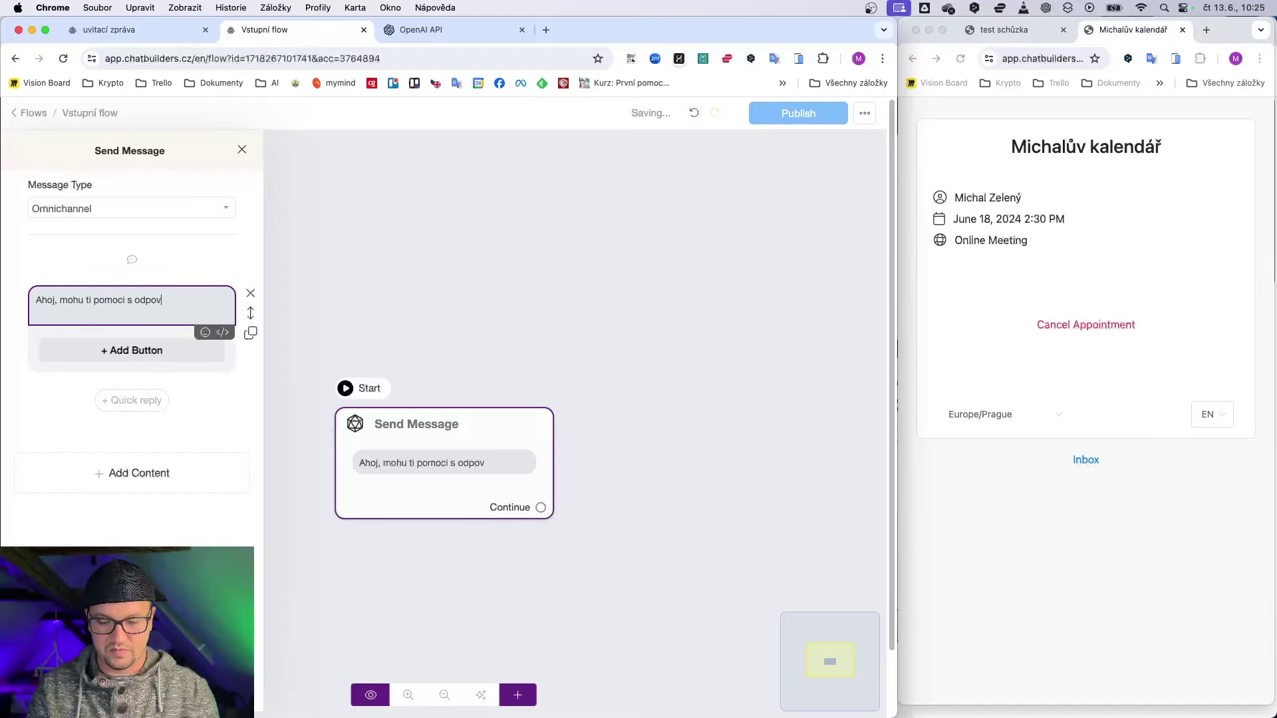
{"action": "type", "text": "ezením otázek"}
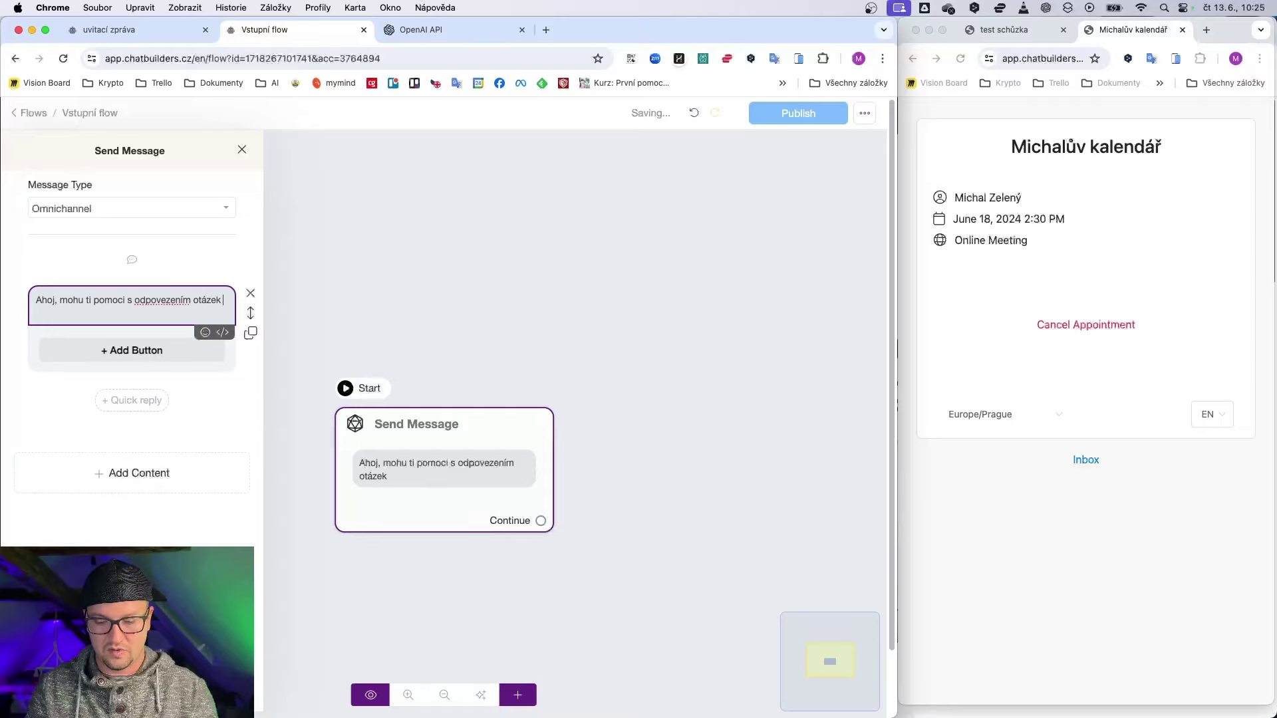
{"action": "type", "text": "na"}
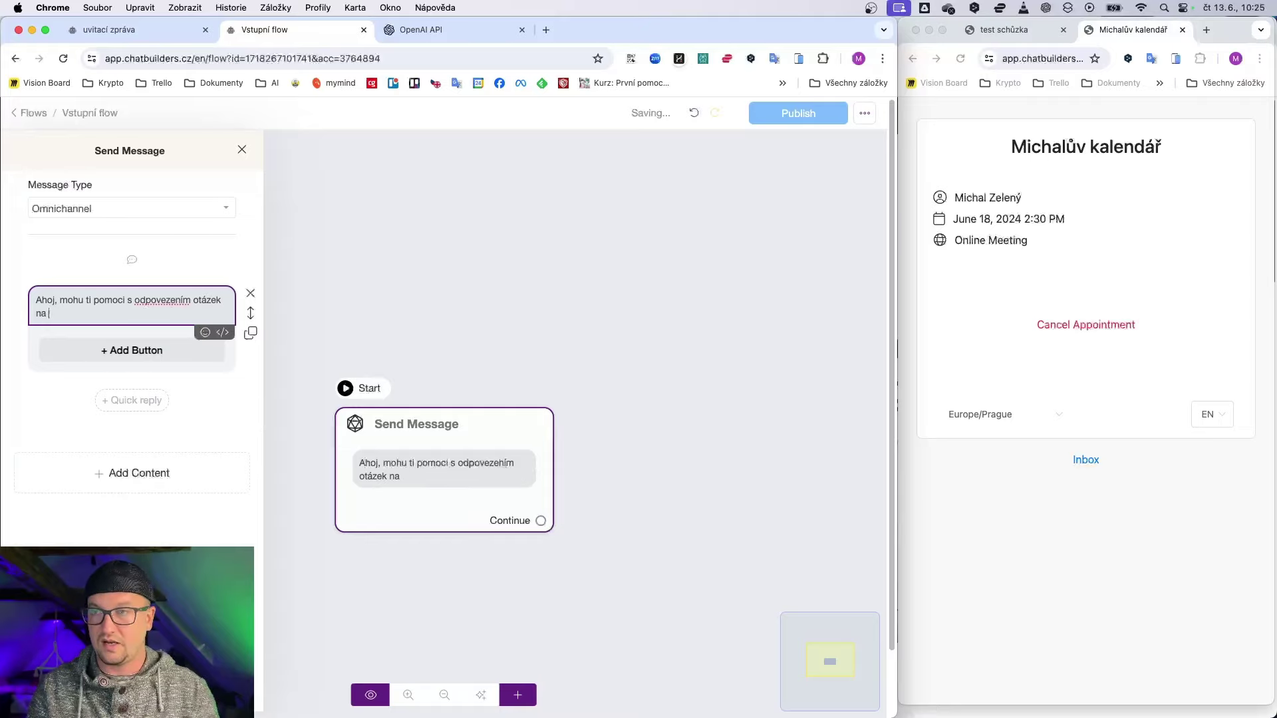
{"action": "type", "text": " AIA?"}
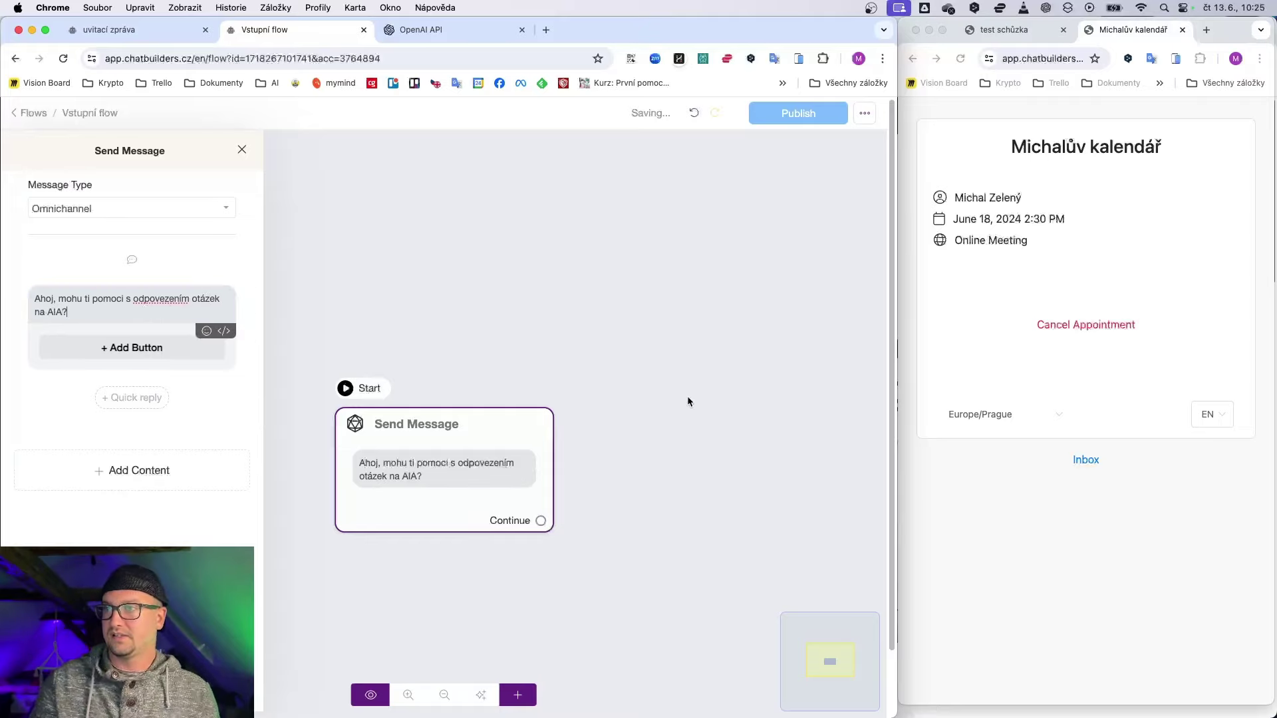
{"action": "left_click", "coordinate": [762, 150]}
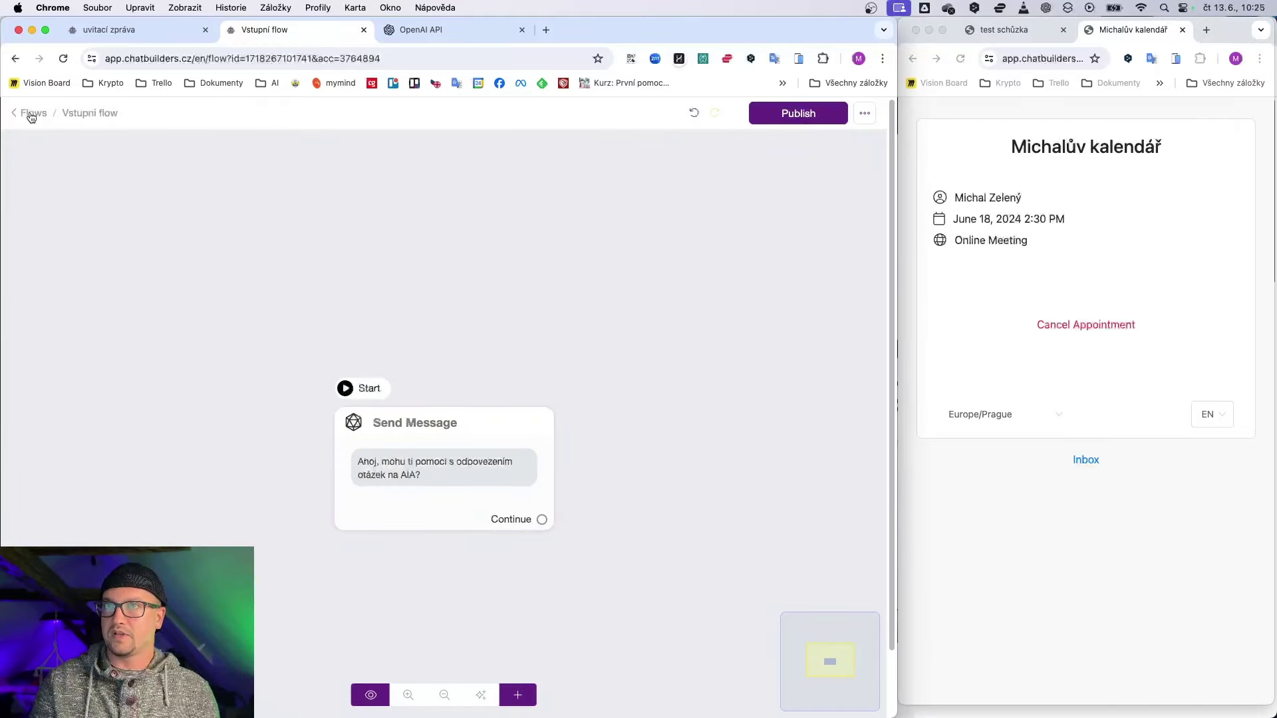
{"action": "left_click", "coordinate": [30, 114]}
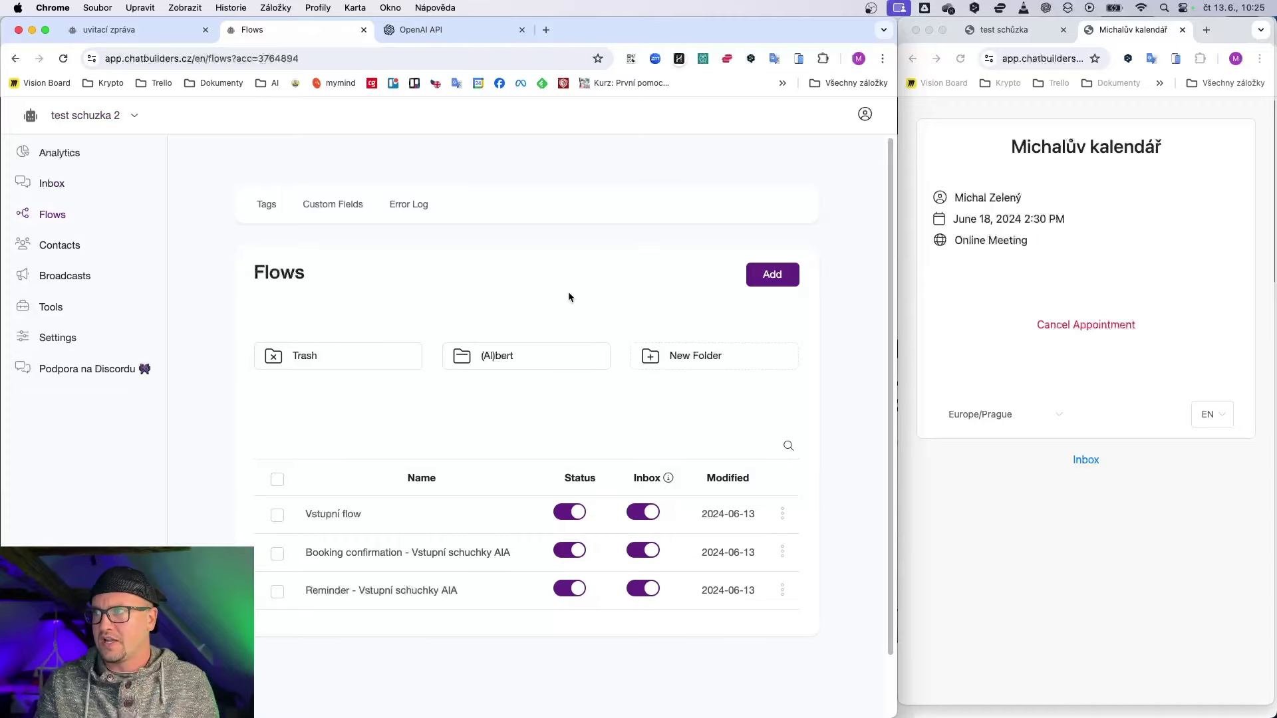
Step: Create a new flow named 'Rezervace schůzky'
{"action": "left_click", "coordinate": [772, 274]}
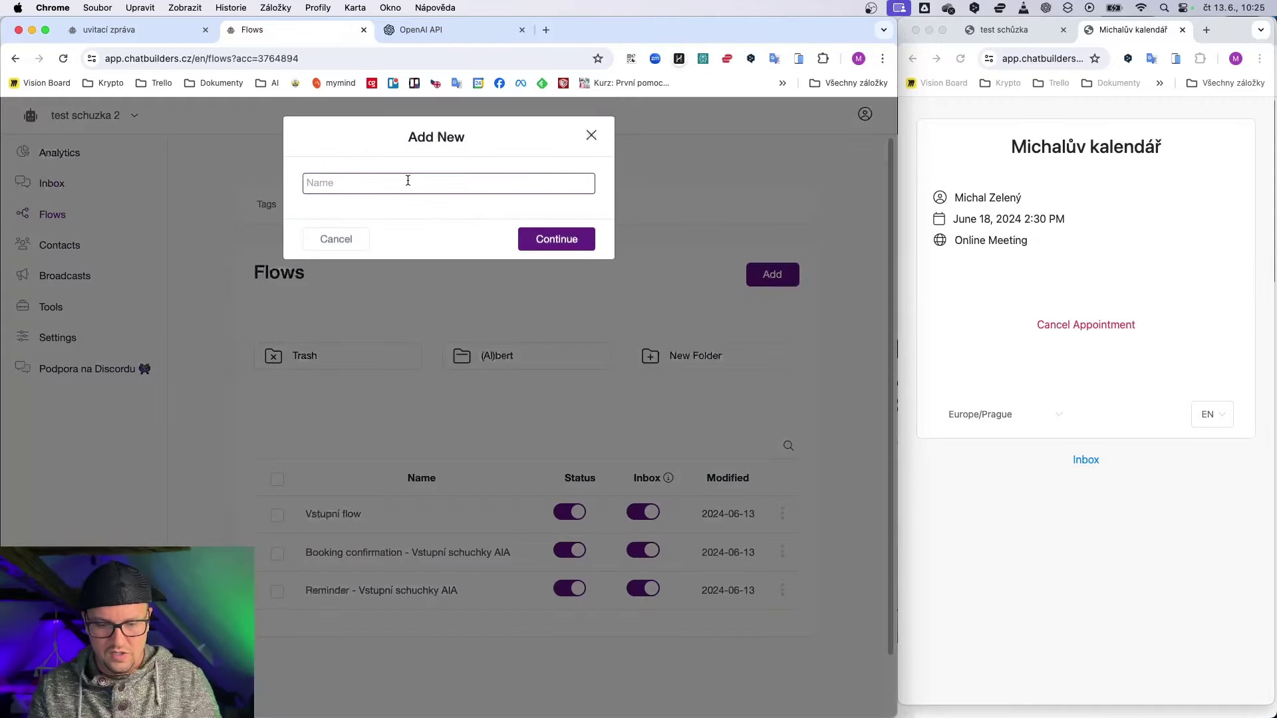
{"action": "type", "text": "Rezervace "}
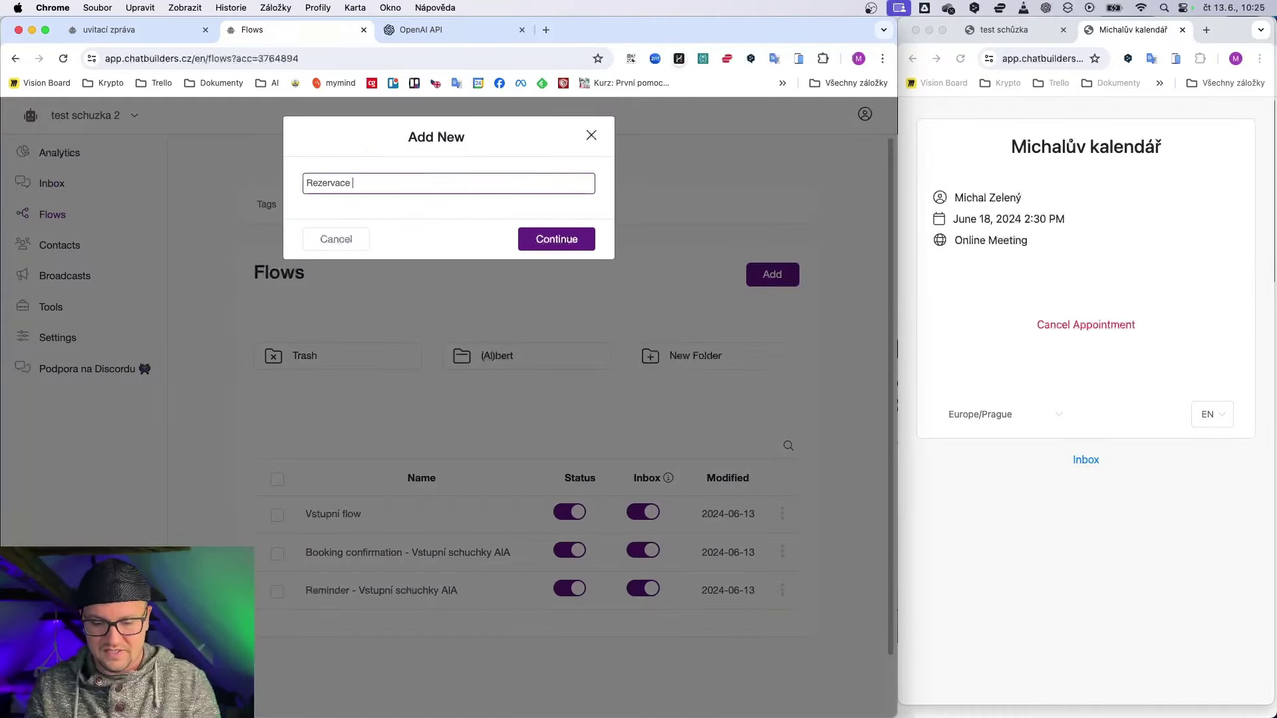
{"action": "type", "text": "schůzky"}
{"action": "key", "text": "Return"}
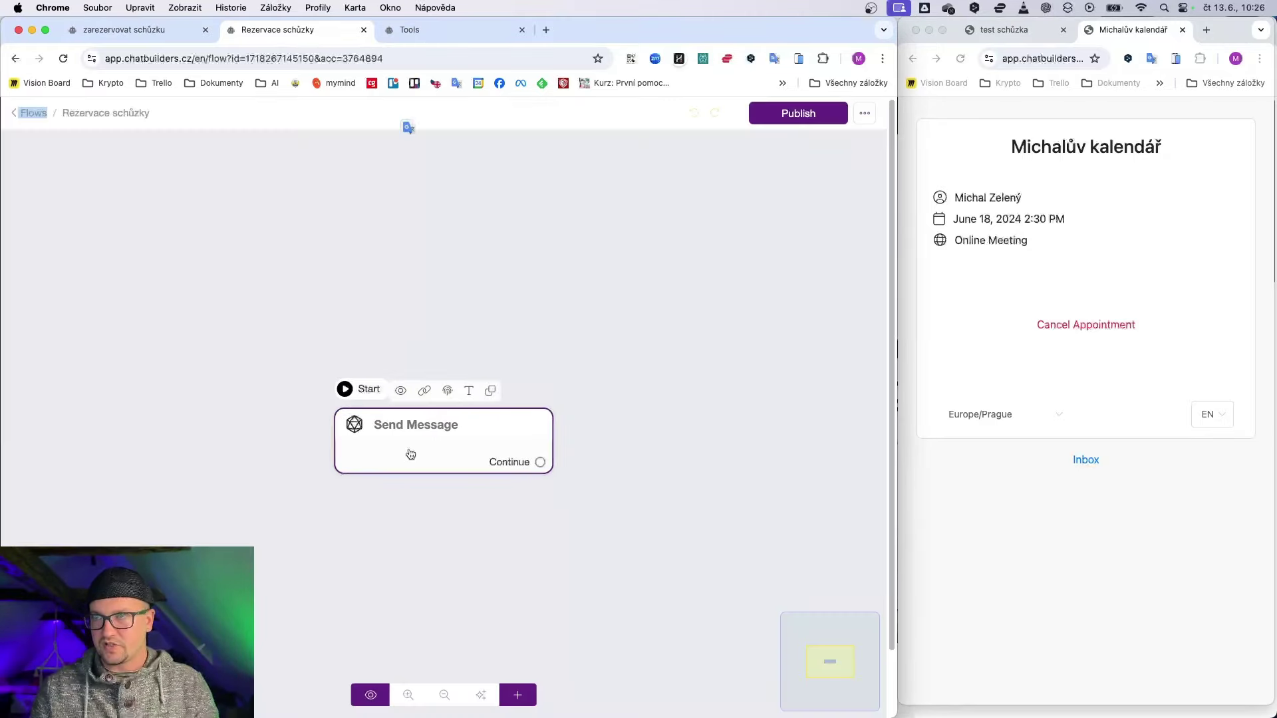
Step: Give its first message the text 'Vyberte si volný termín pomocí tlačítka níže' plus one button
{"action": "left_click", "coordinate": [411, 453]}
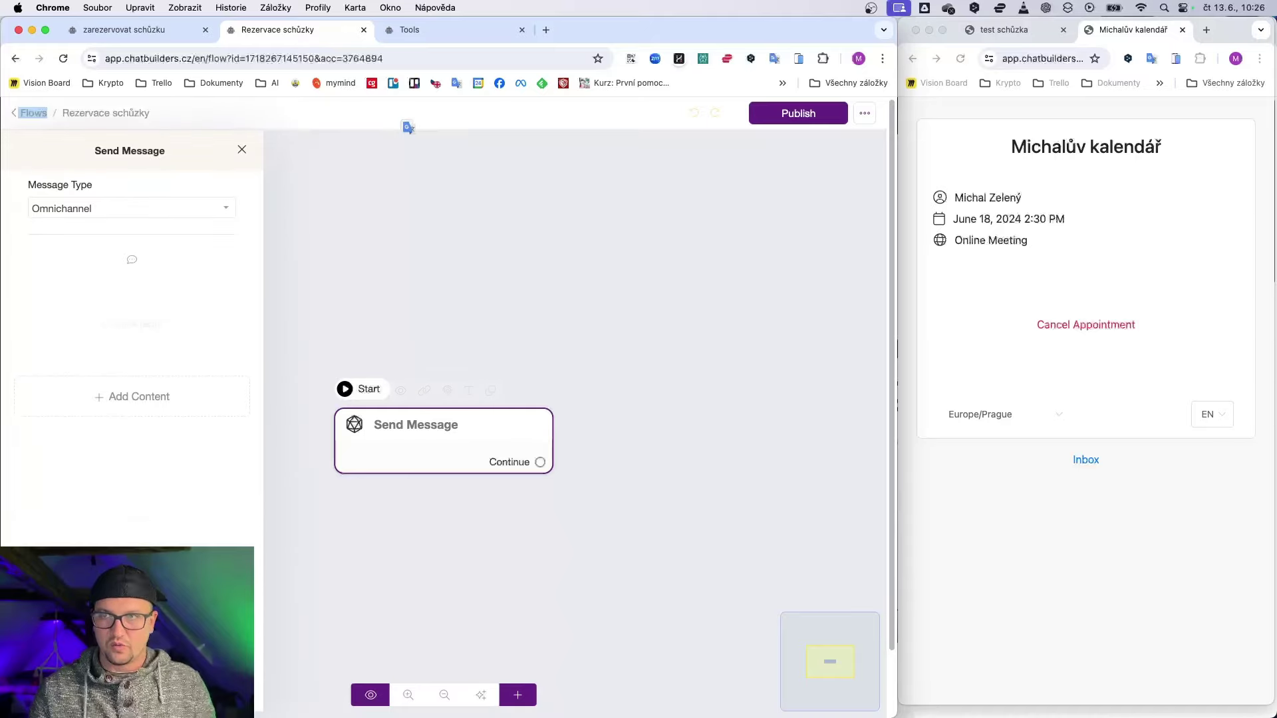
{"action": "left_click", "coordinate": [137, 397]}
{"action": "left_click", "coordinate": [45, 434]}
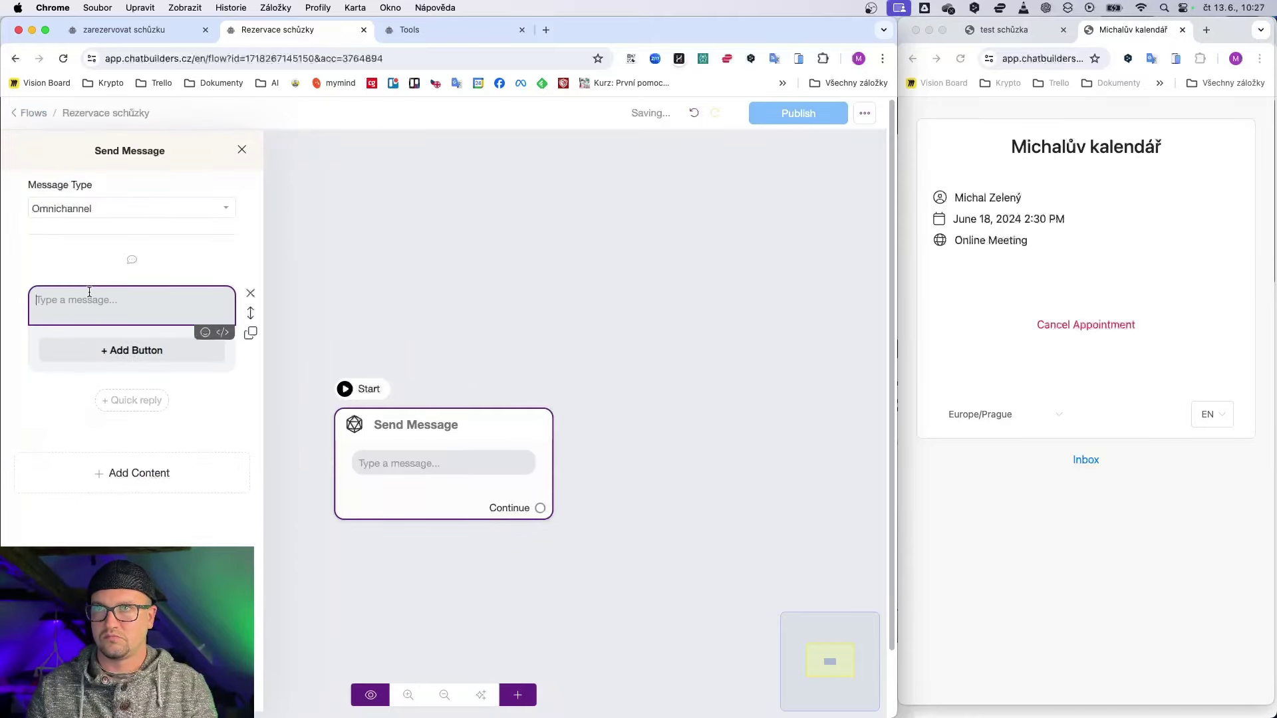
{"action": "type", "text": "Vyberte"}
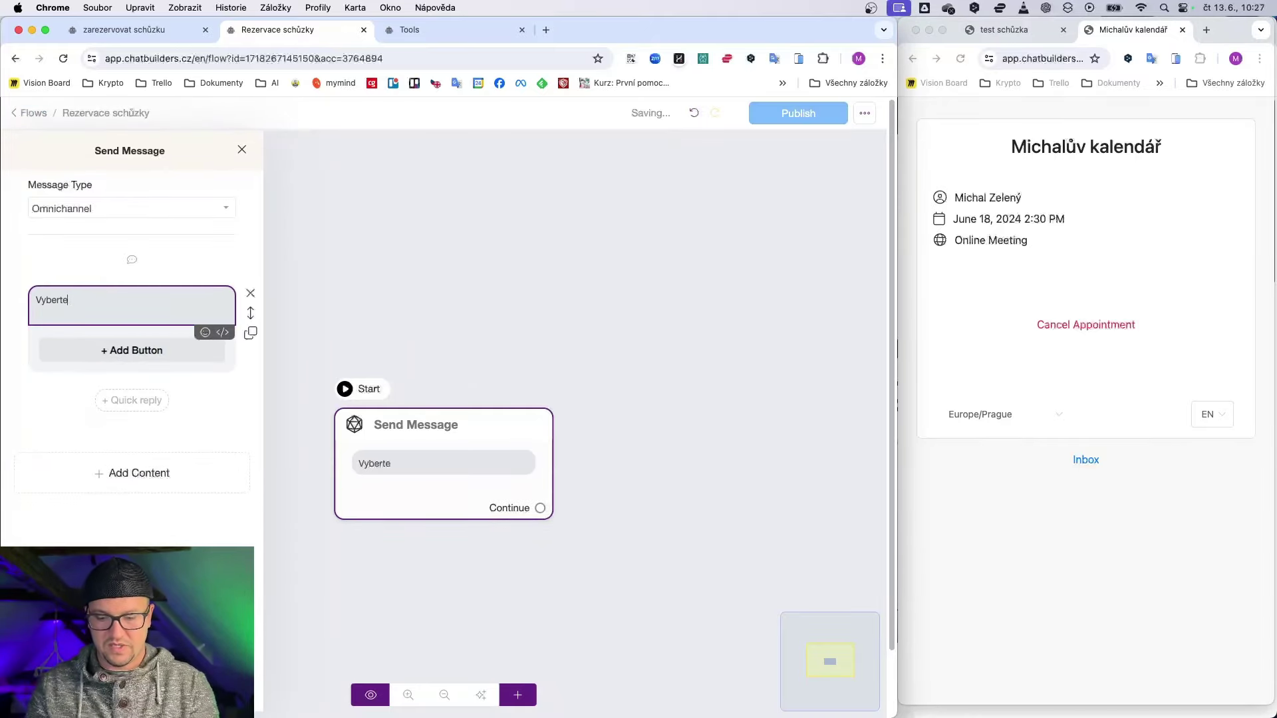
{"action": "type", "text": " si volný termín"}
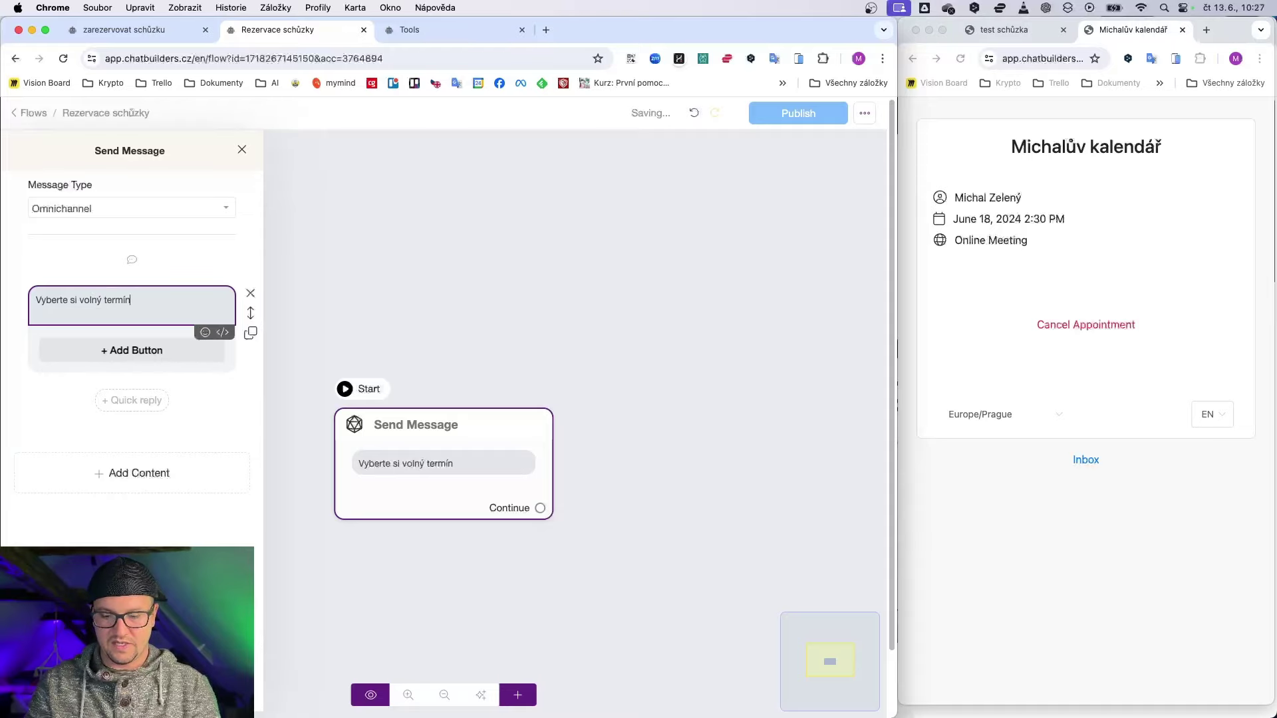
{"action": "type", "text": " pomocí"}
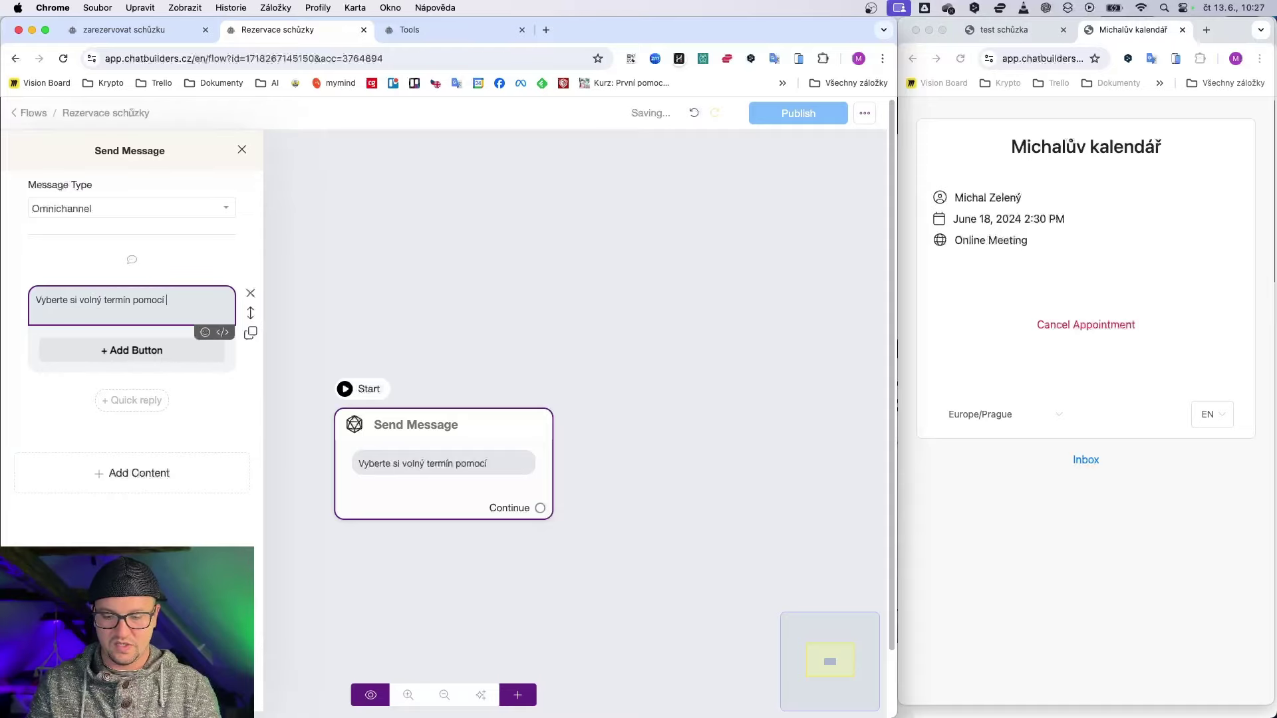
{"action": "type", "text": " tlačítka níže."}
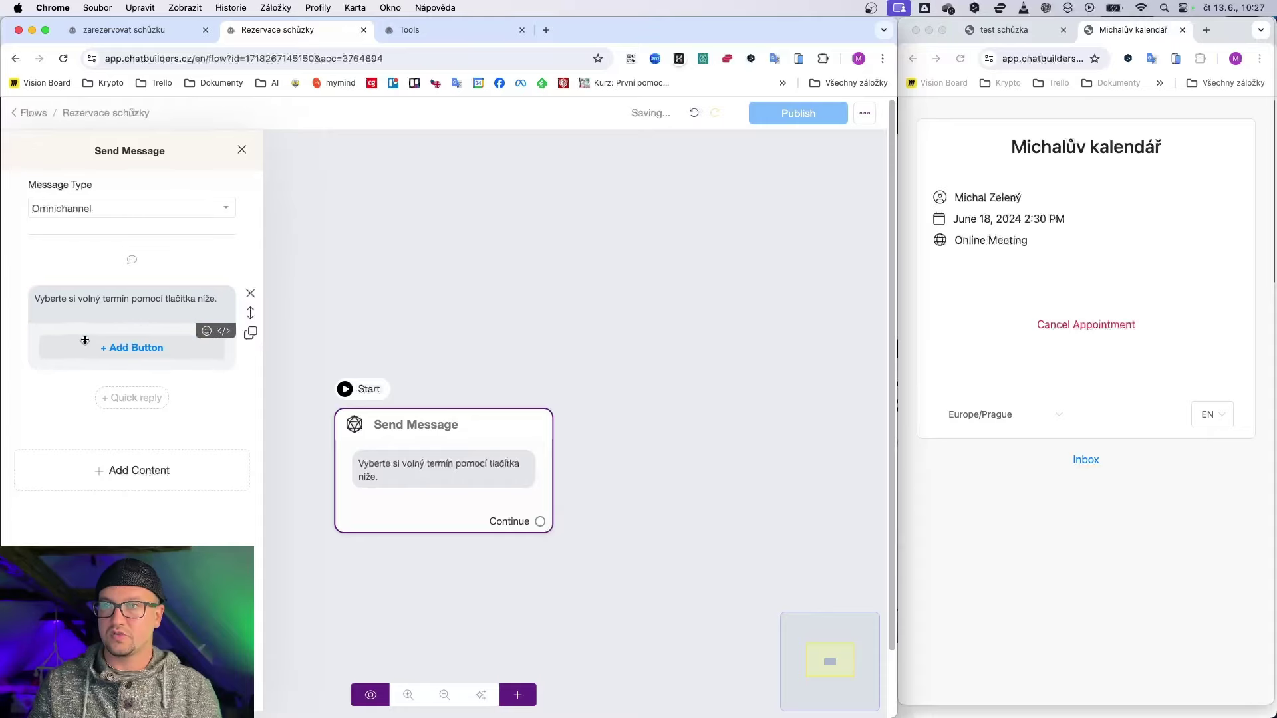
{"action": "left_click", "coordinate": [99, 350]}
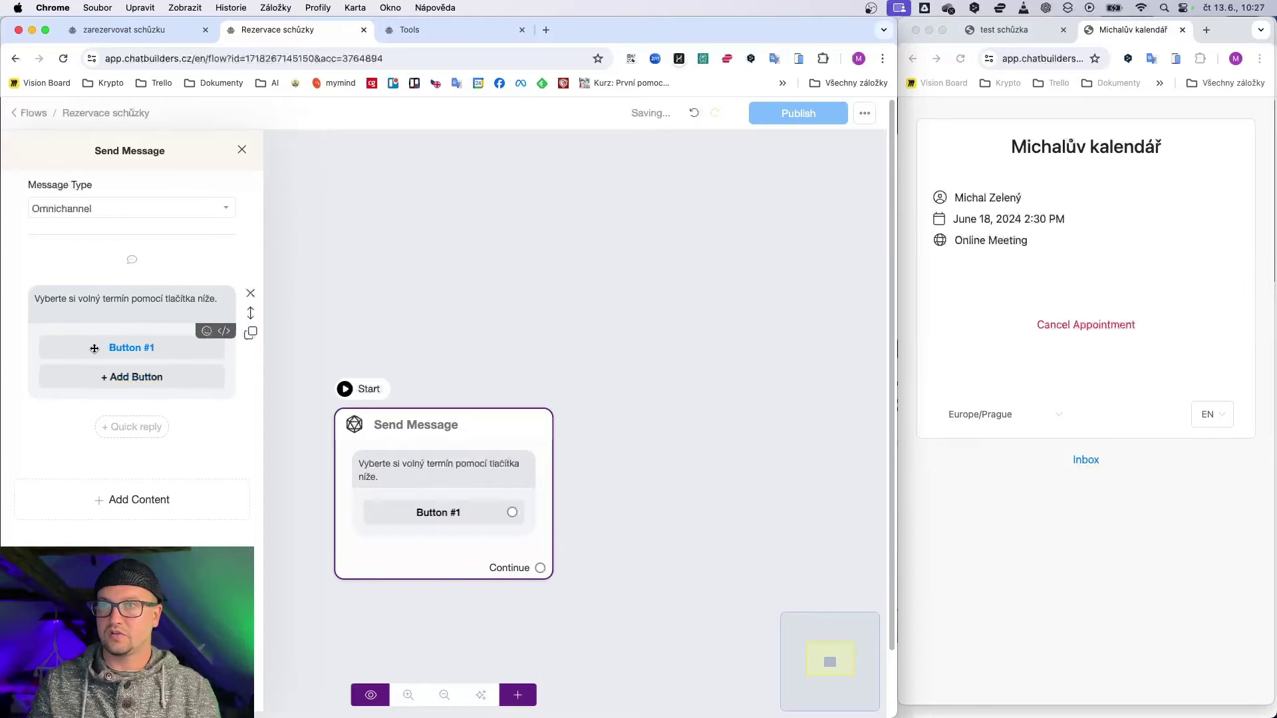
Step: Label the button 'Vybrat termín' and make it open a website link
{"action": "left_click", "coordinate": [99, 350]}
{"action": "triple_click", "coordinate": [346, 186]}
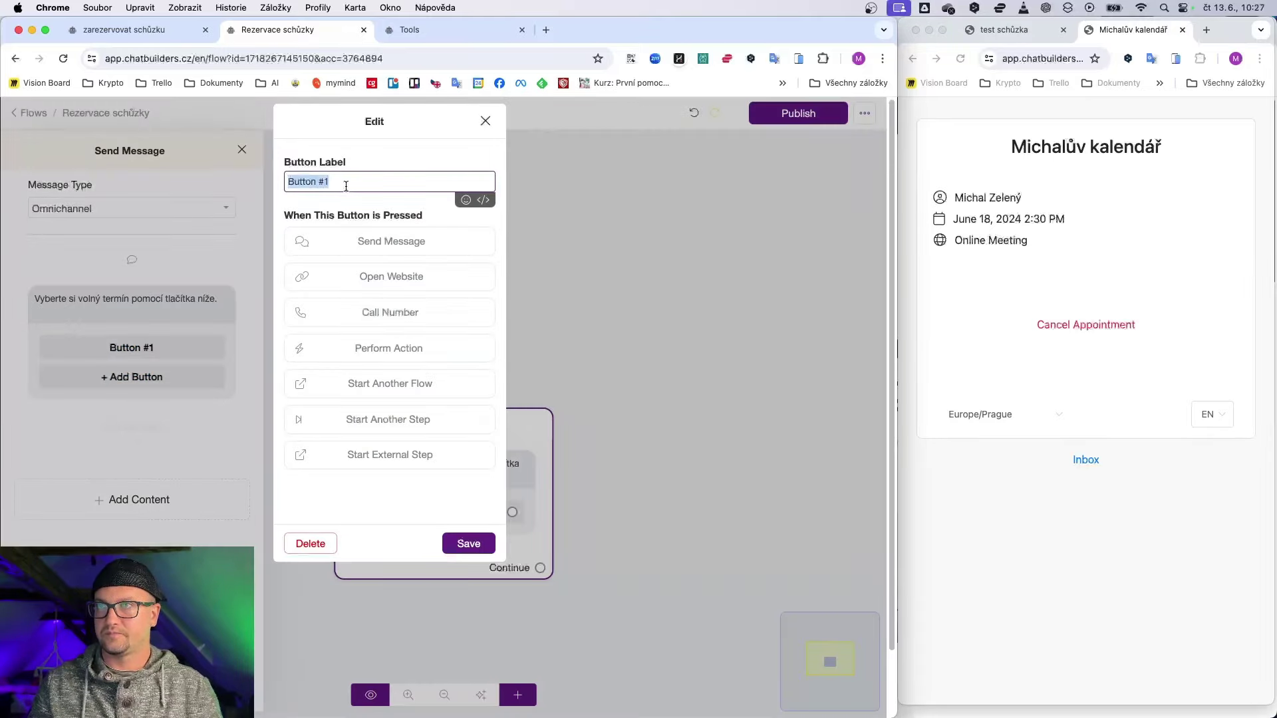
{"action": "type", "text": "Vybrat termín"}
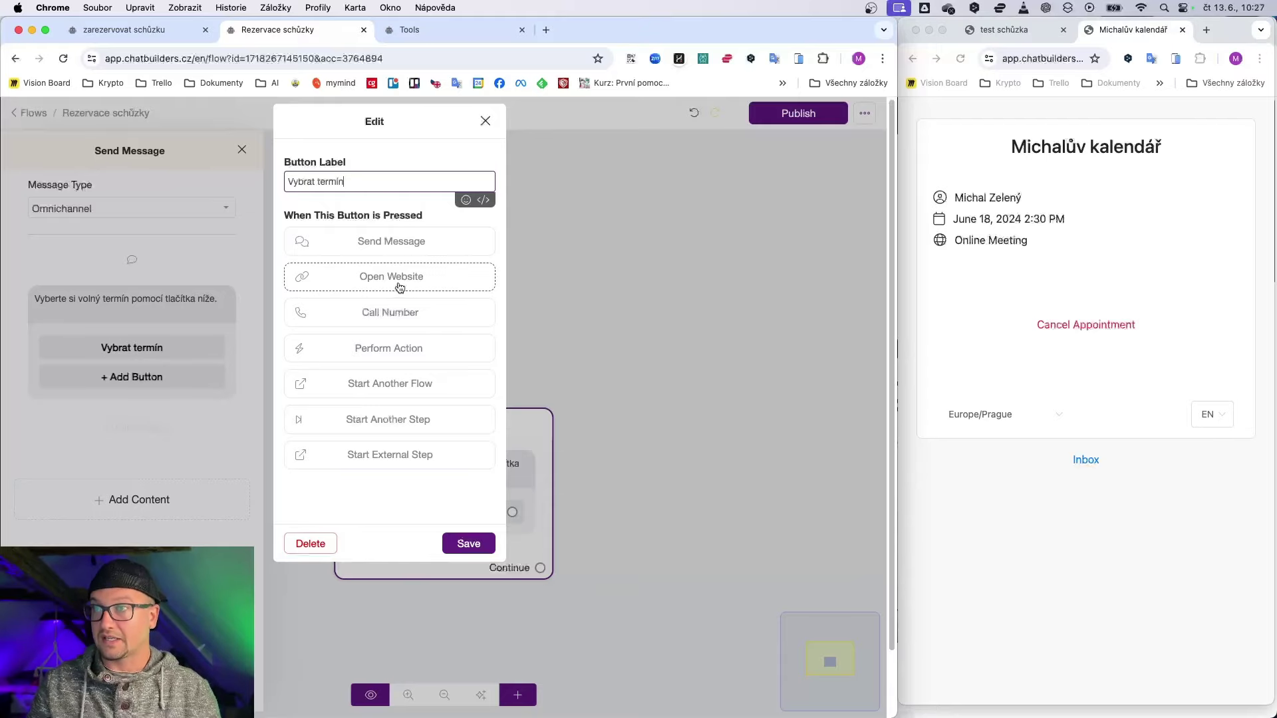
{"action": "left_click", "coordinate": [398, 278]}
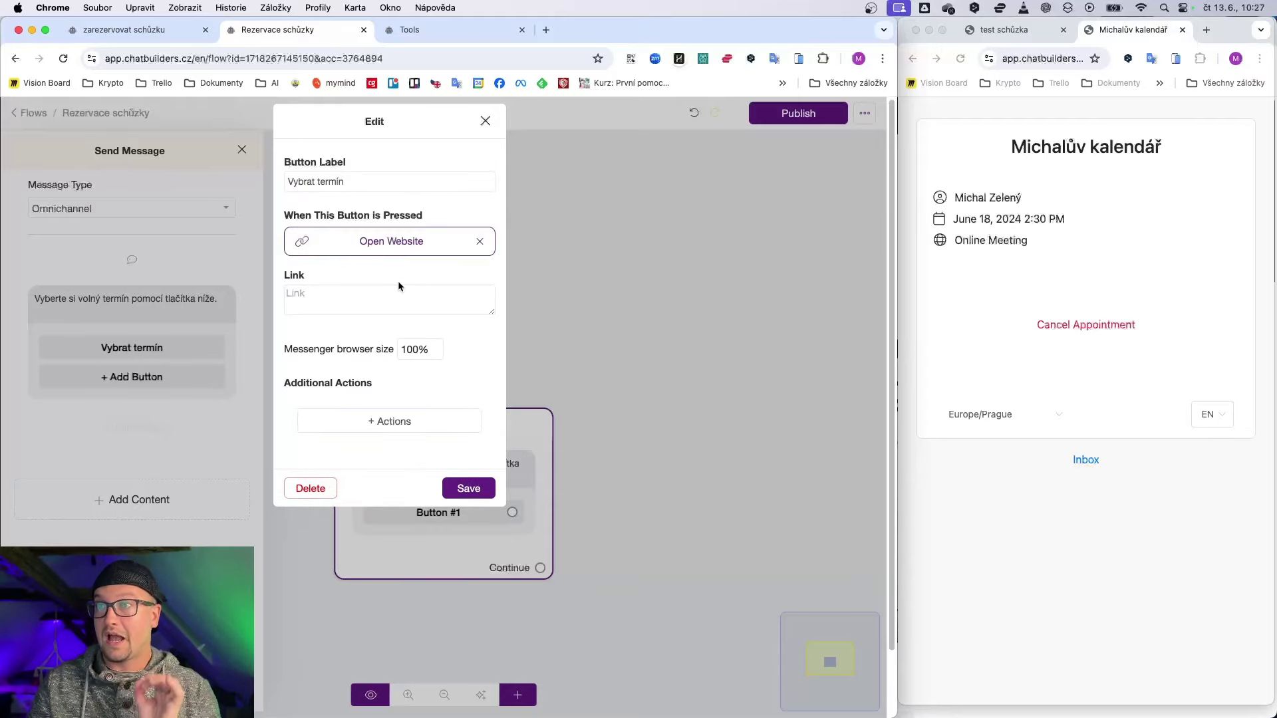
Step: Copy the booking link of the 'Vstupní schuchky AIA' calendar from Appointment Scheduling
{"action": "left_click", "coordinate": [470, 32]}
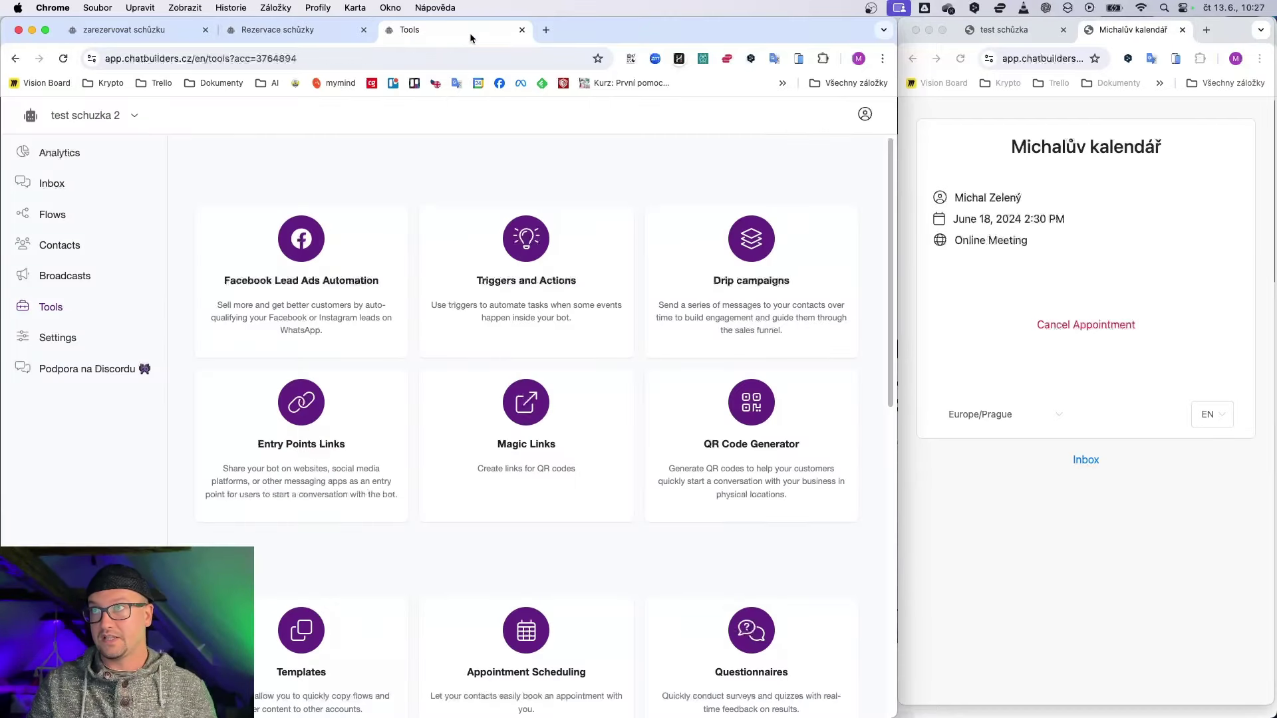
{"action": "left_click", "coordinate": [52, 308]}
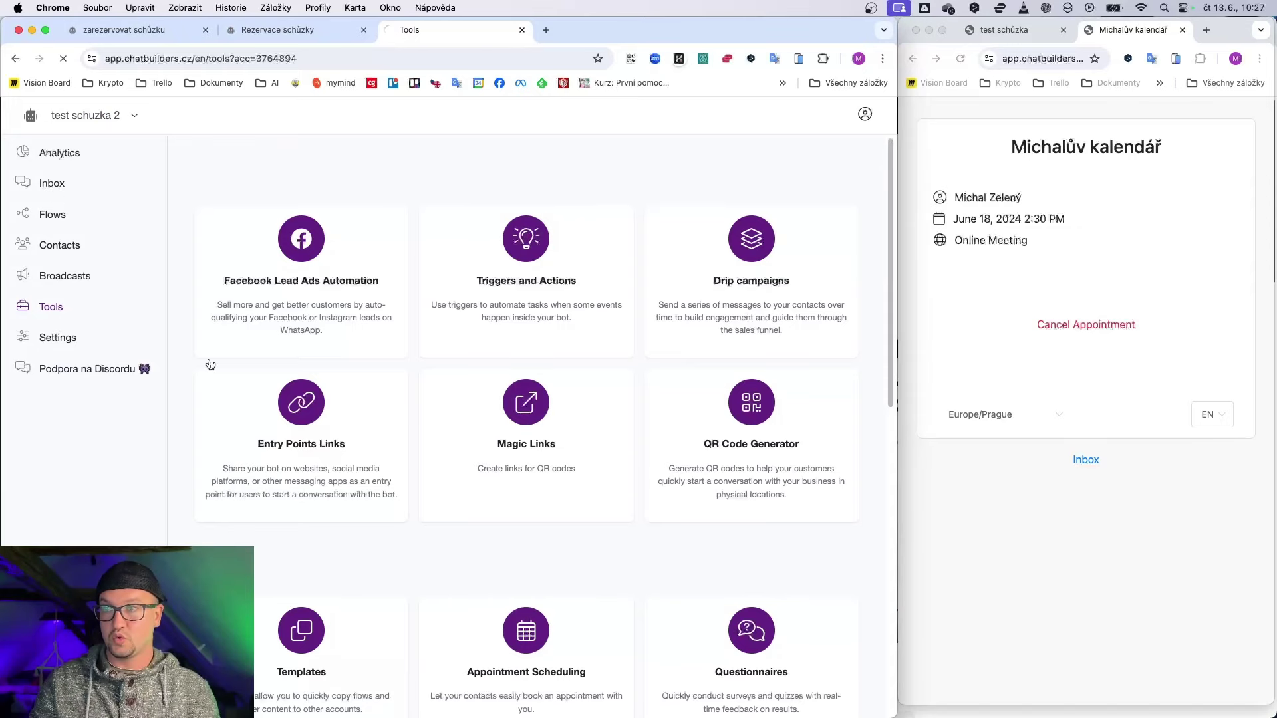
{"action": "left_click", "coordinate": [516, 655]}
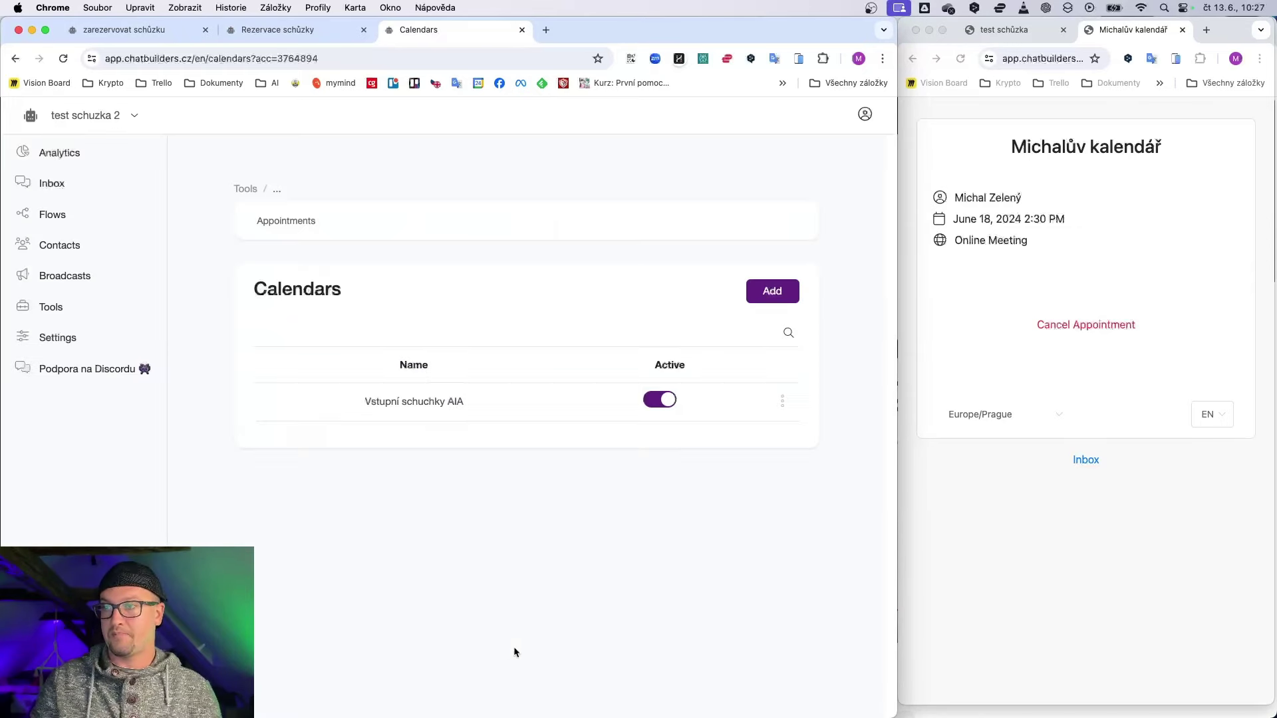
{"action": "left_click", "coordinate": [782, 400]}
{"action": "left_click", "coordinate": [747, 343]}
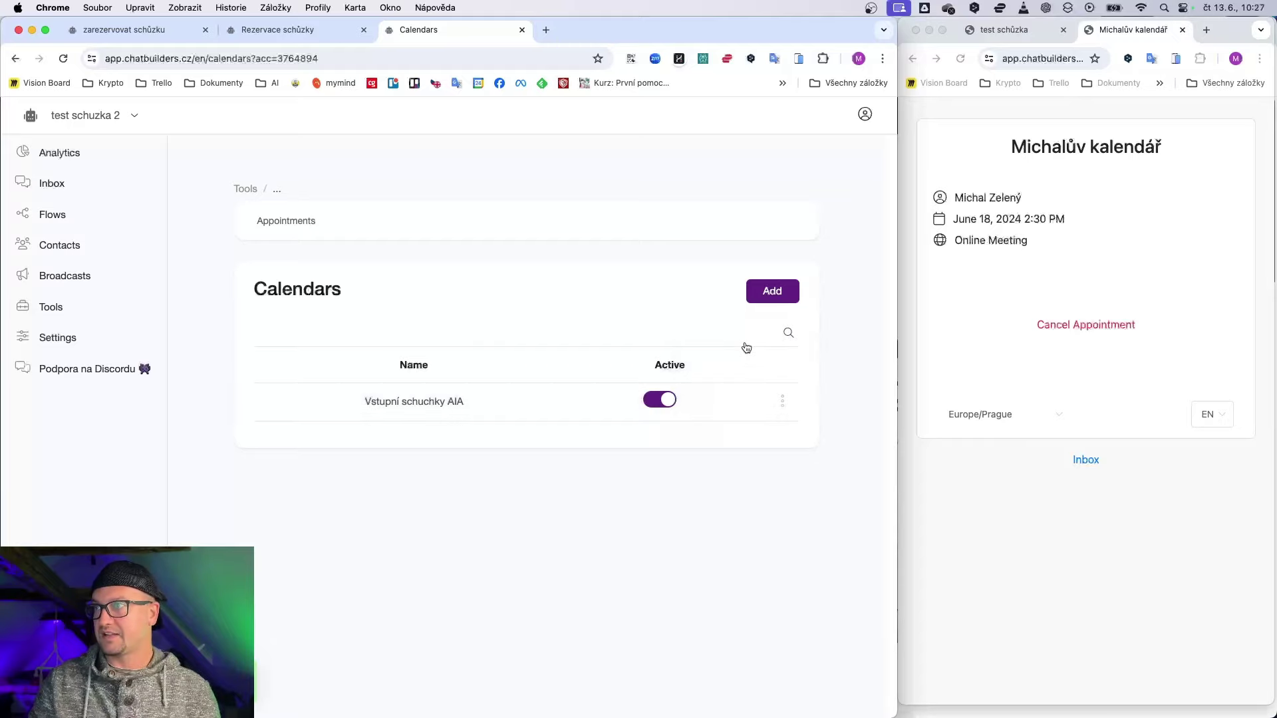
Step: Paste the booking page URL into the button's link and save the button
{"action": "left_click", "coordinate": [303, 38]}
{"action": "left_click", "coordinate": [361, 289]}
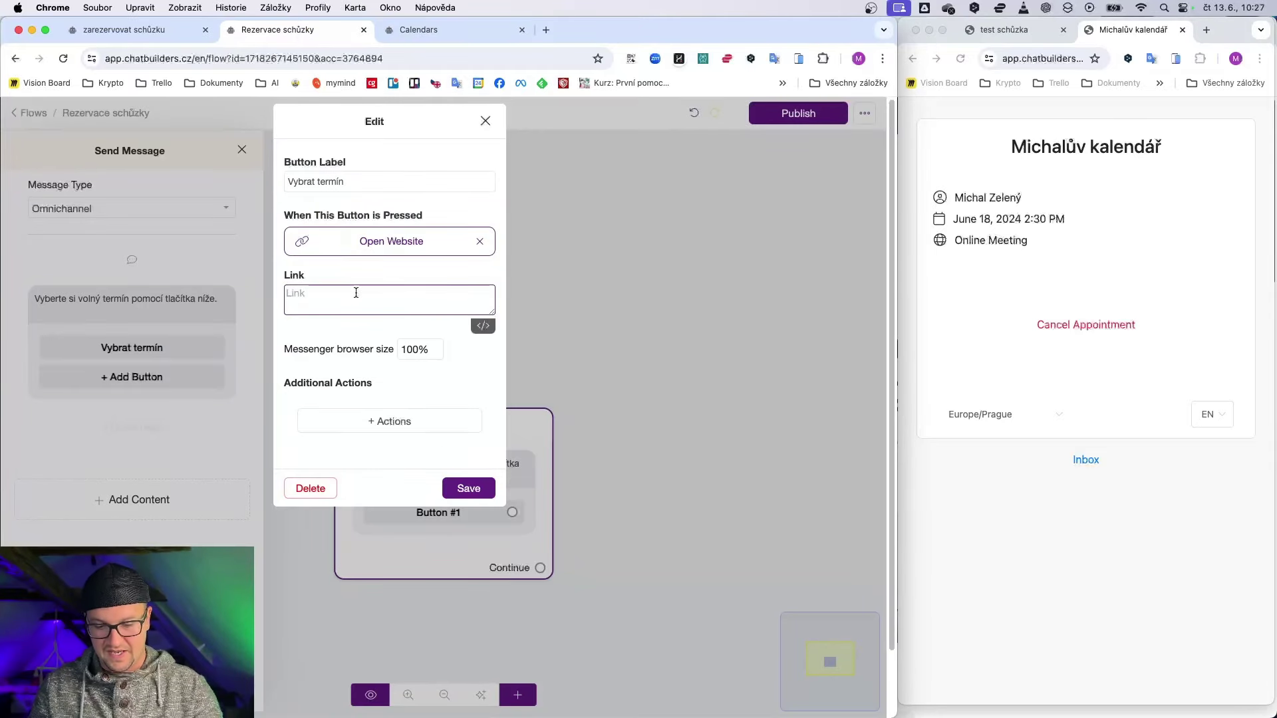
{"action": "key", "text": "super+v"}
{"action": "scroll", "coordinate": [415, 309], "scroll_direction": "up", "scroll_amount": 2}
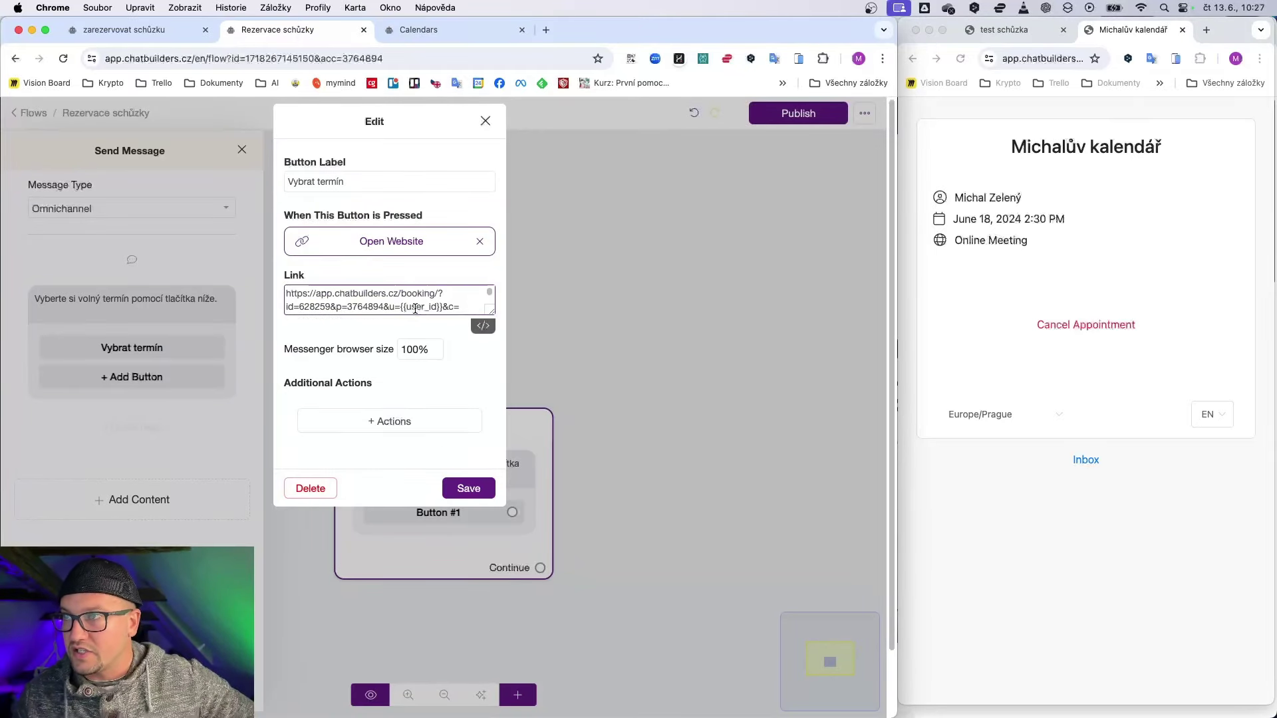
{"action": "scroll", "coordinate": [415, 309], "scroll_direction": "down", "scroll_amount": 1}
{"action": "left_click_drag", "start_coordinate": [402, 297], "coordinate": [428, 298]}
{"action": "scroll", "coordinate": [386, 309], "scroll_direction": "up", "scroll_amount": 1}
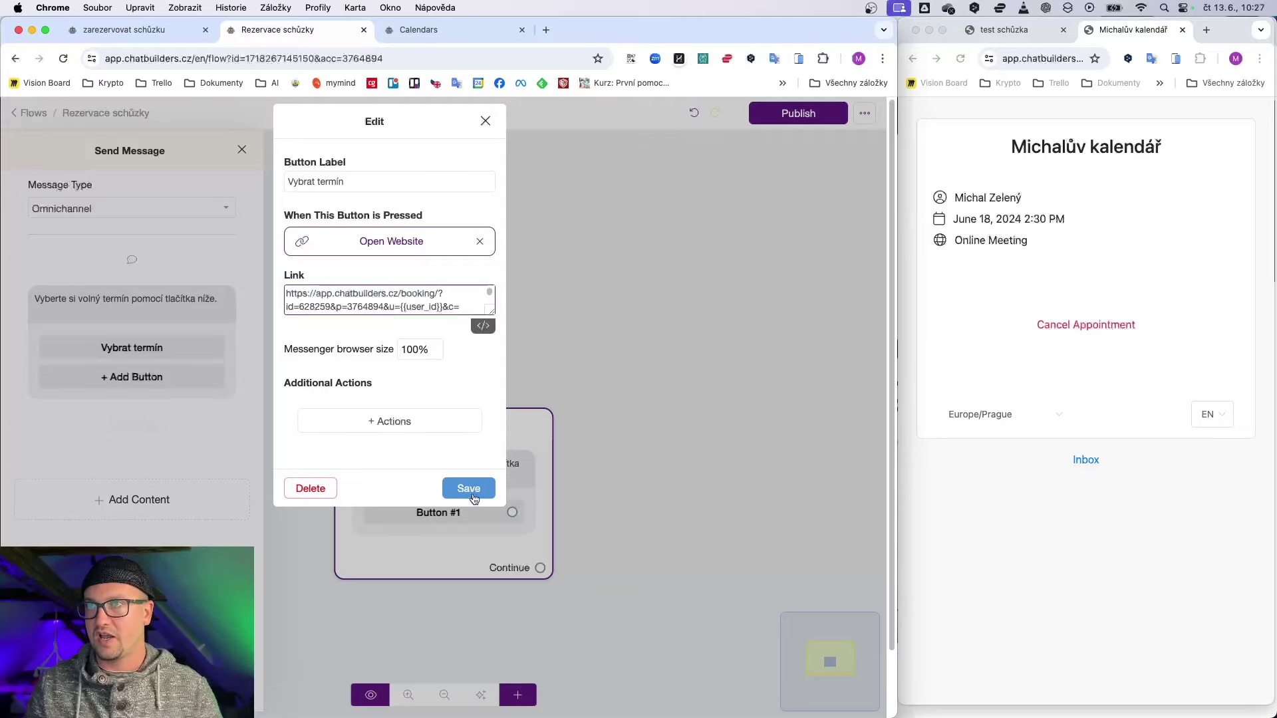
{"action": "left_click", "coordinate": [469, 489]}
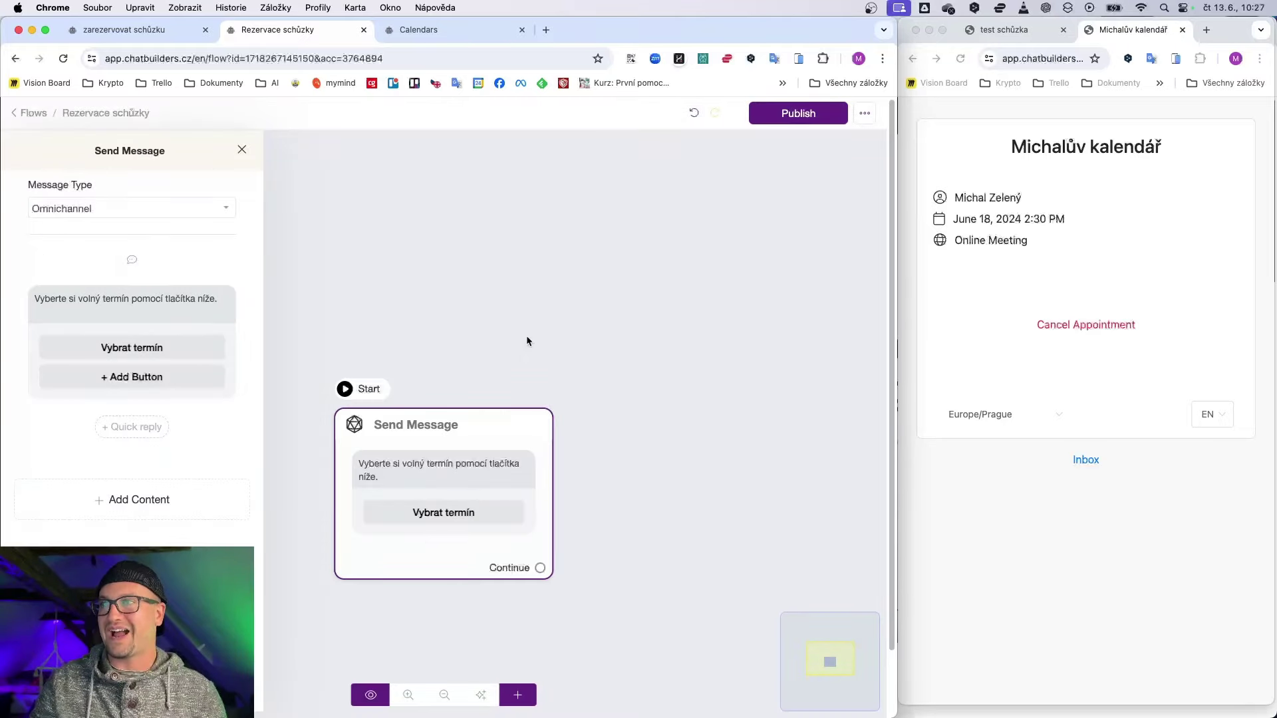
Step: Publish the Rezervace schůzky flow and return to the Flows list
{"action": "left_click", "coordinate": [830, 110]}
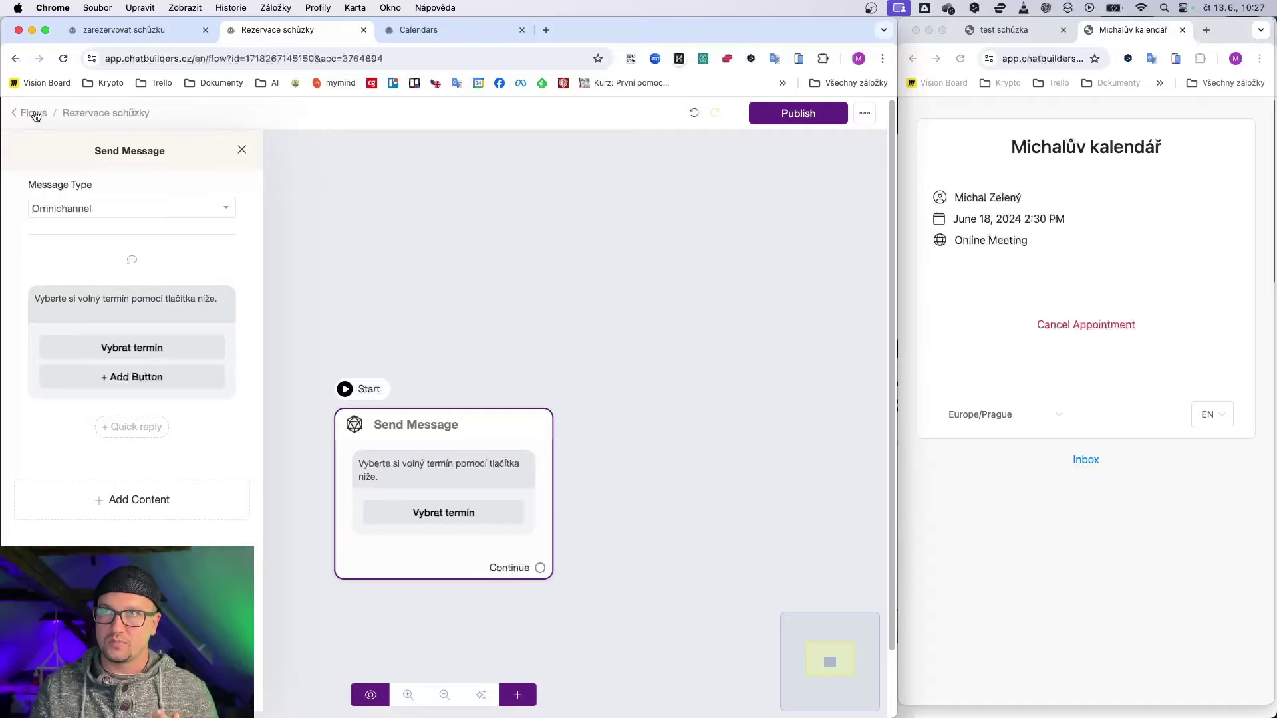
{"action": "left_click", "coordinate": [35, 116]}
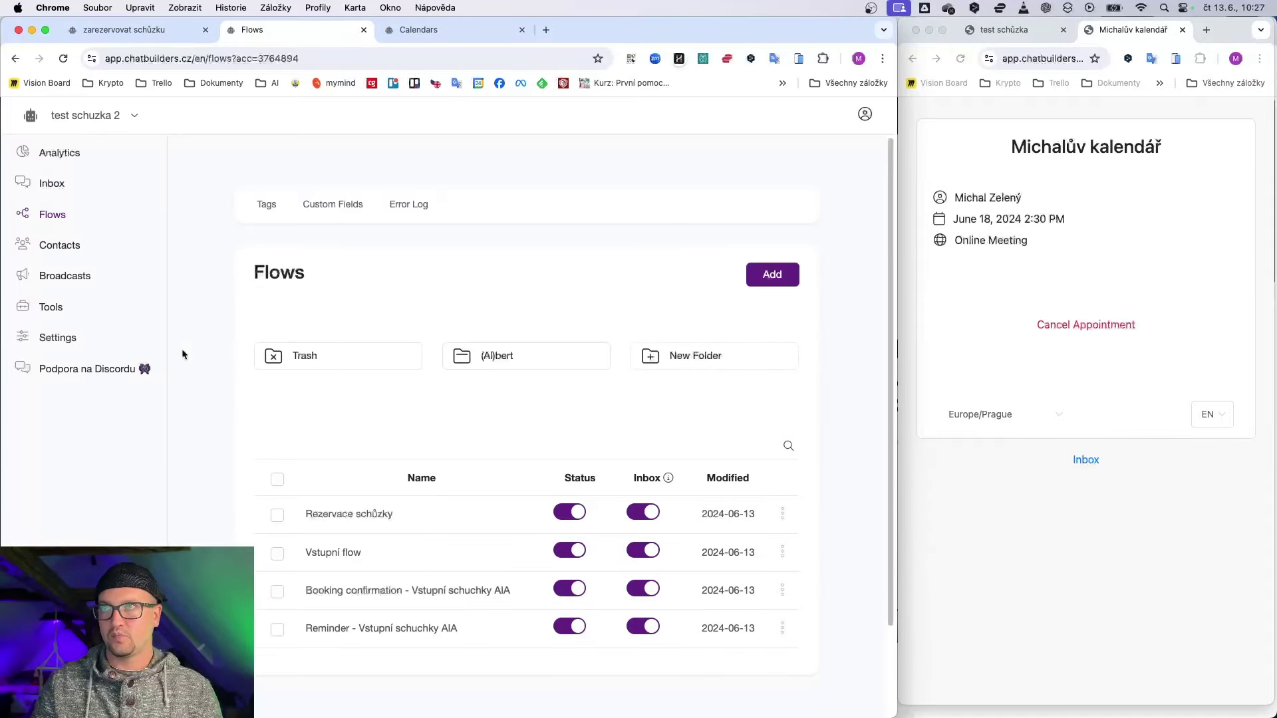
{"action": "left_click", "coordinate": [58, 337]}
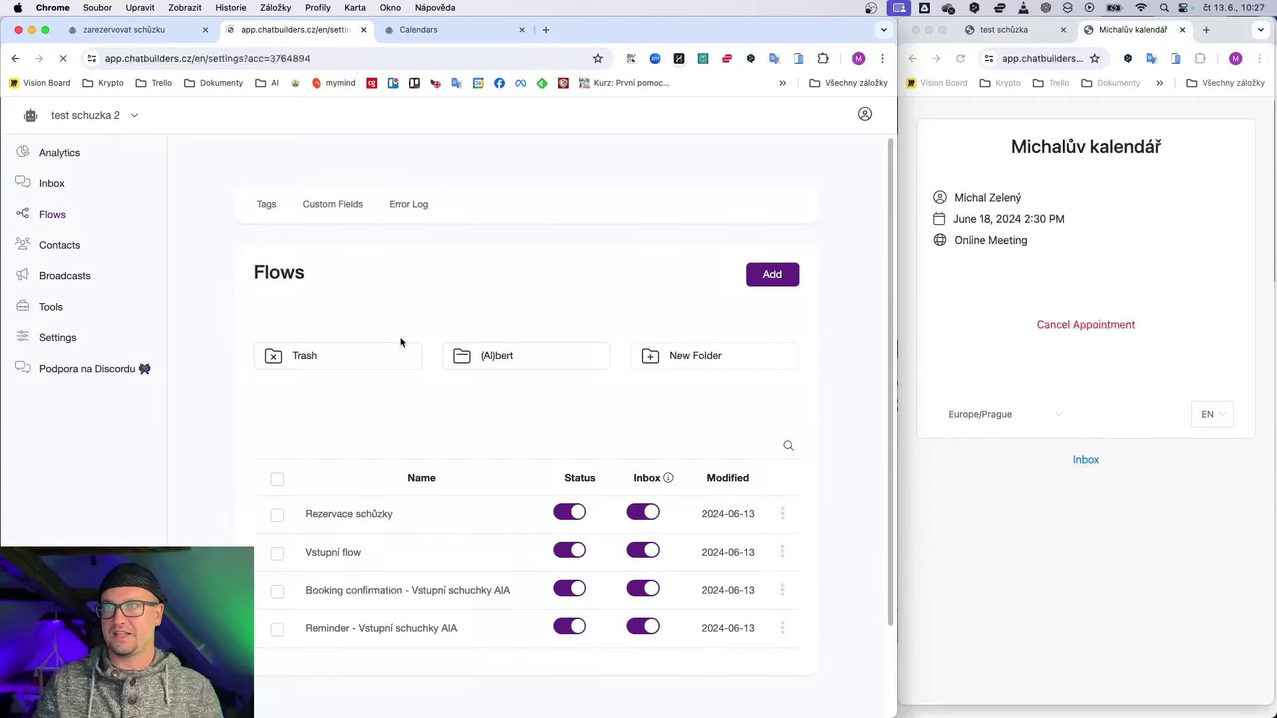
Step: Expand the OpenAI ChatGPT integration on the Integrations tab and scroll down to AI Triggers
{"action": "left_click", "coordinate": [377, 220]}
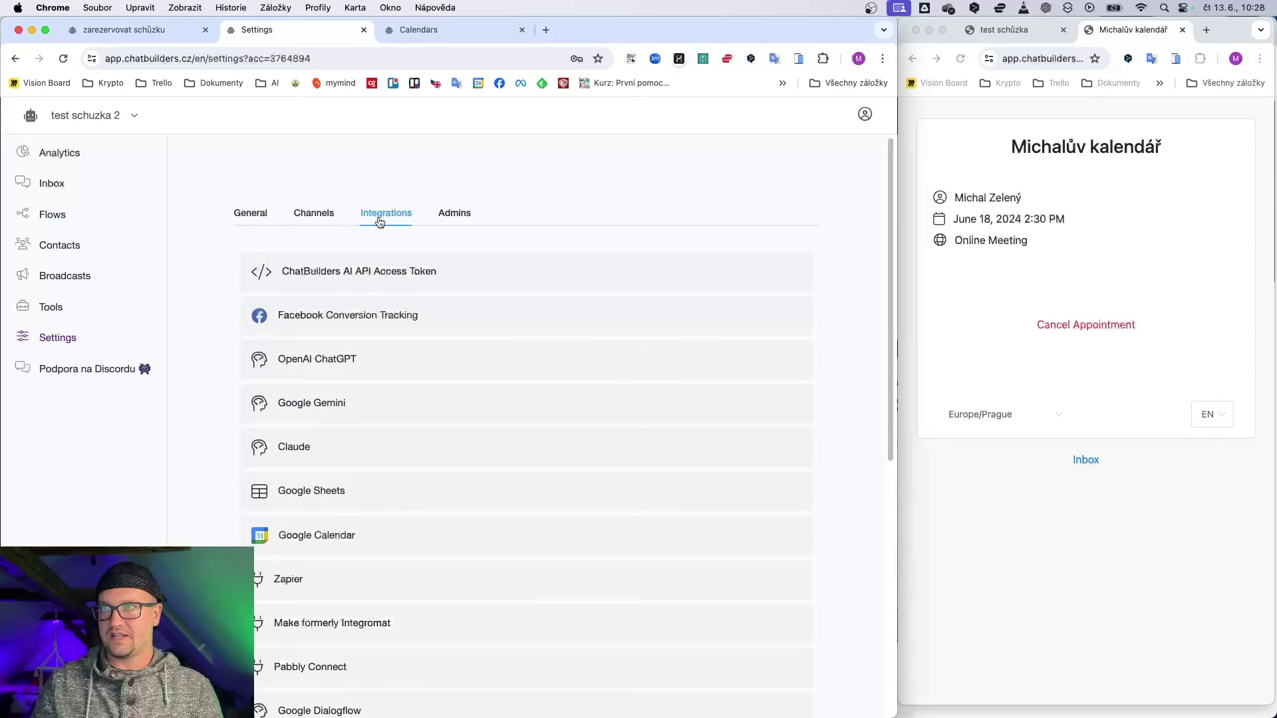
{"action": "left_click", "coordinate": [308, 361]}
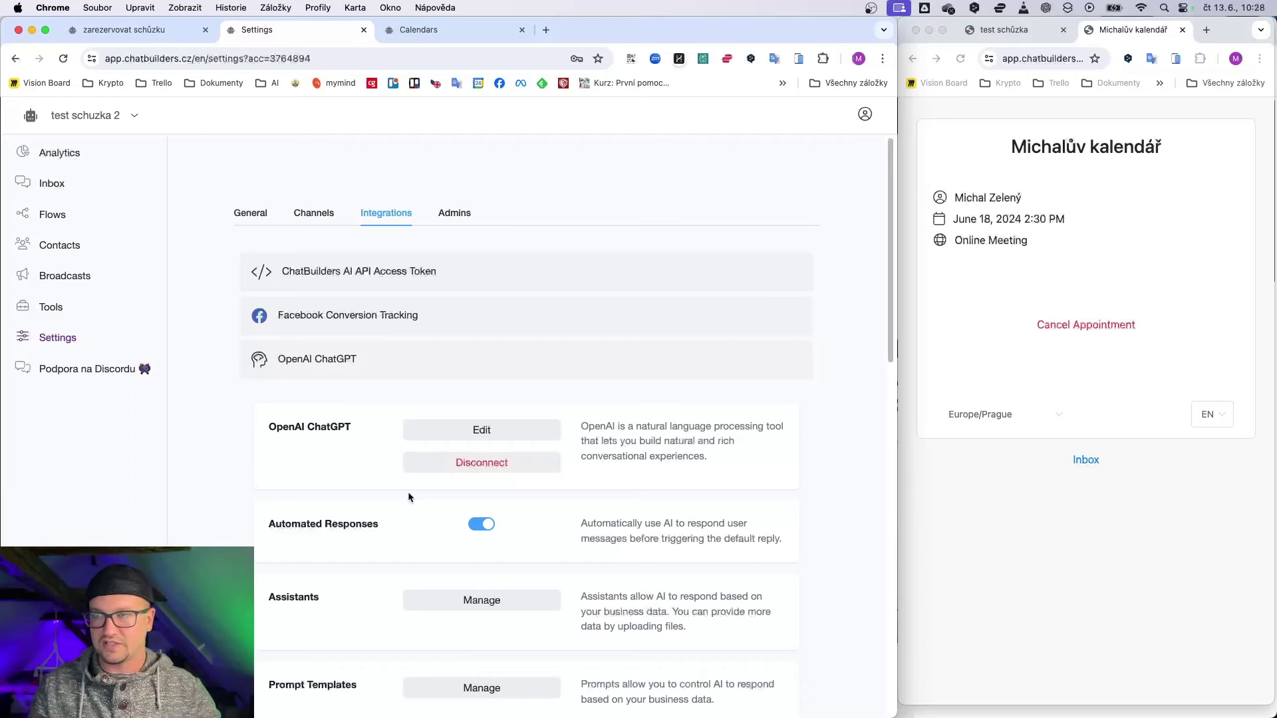
{"action": "scroll", "coordinate": [455, 543], "scroll_direction": "down", "scroll_amount": 3}
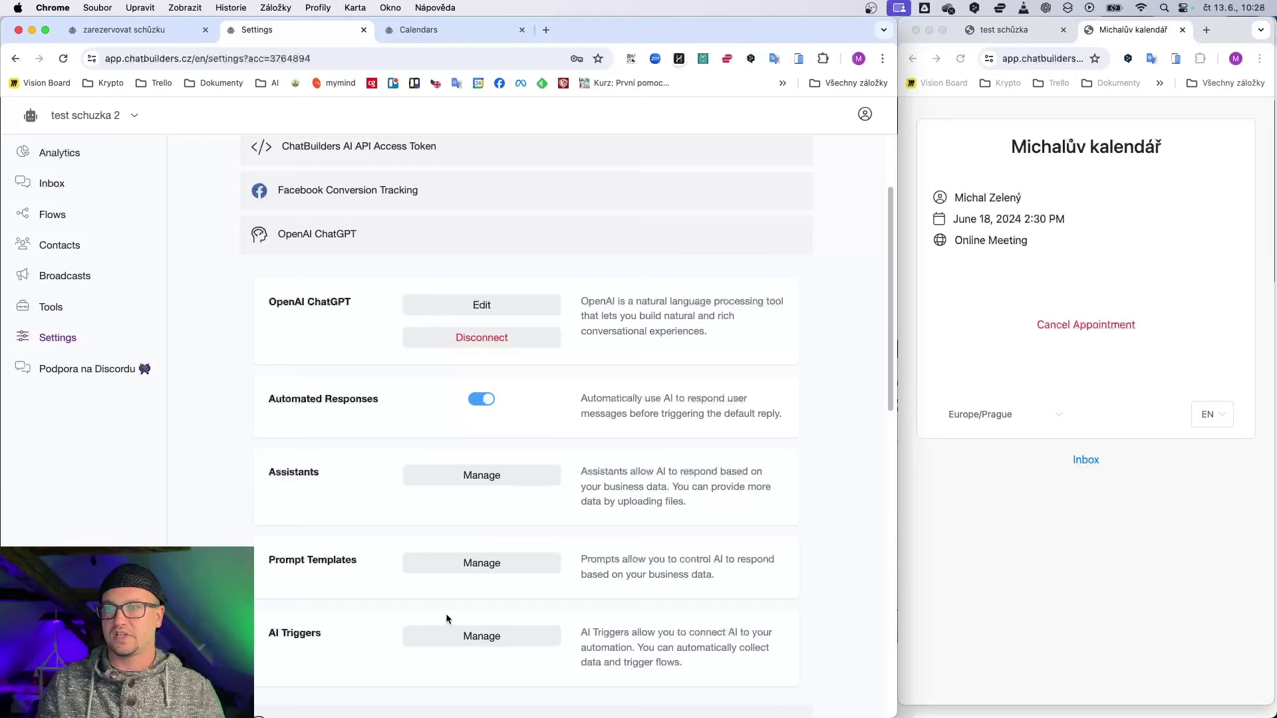
{"action": "triple_click", "coordinate": [274, 636]}
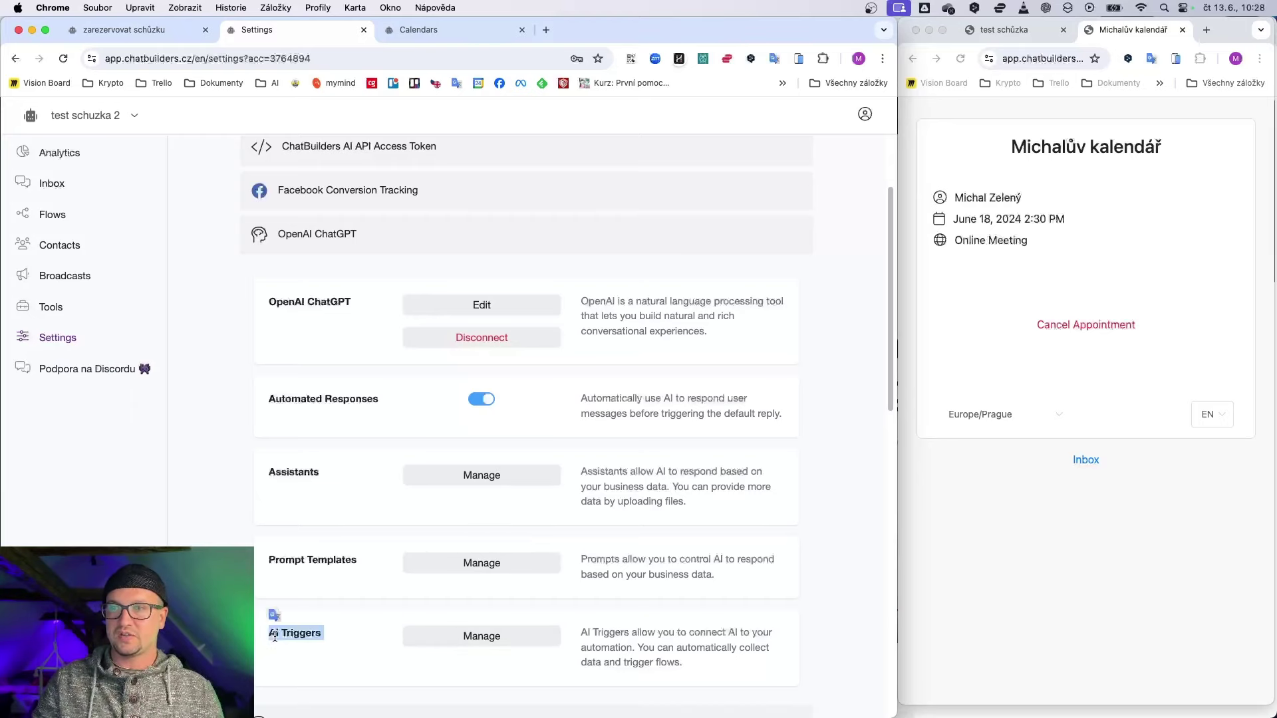
{"action": "left_click", "coordinate": [273, 635]}
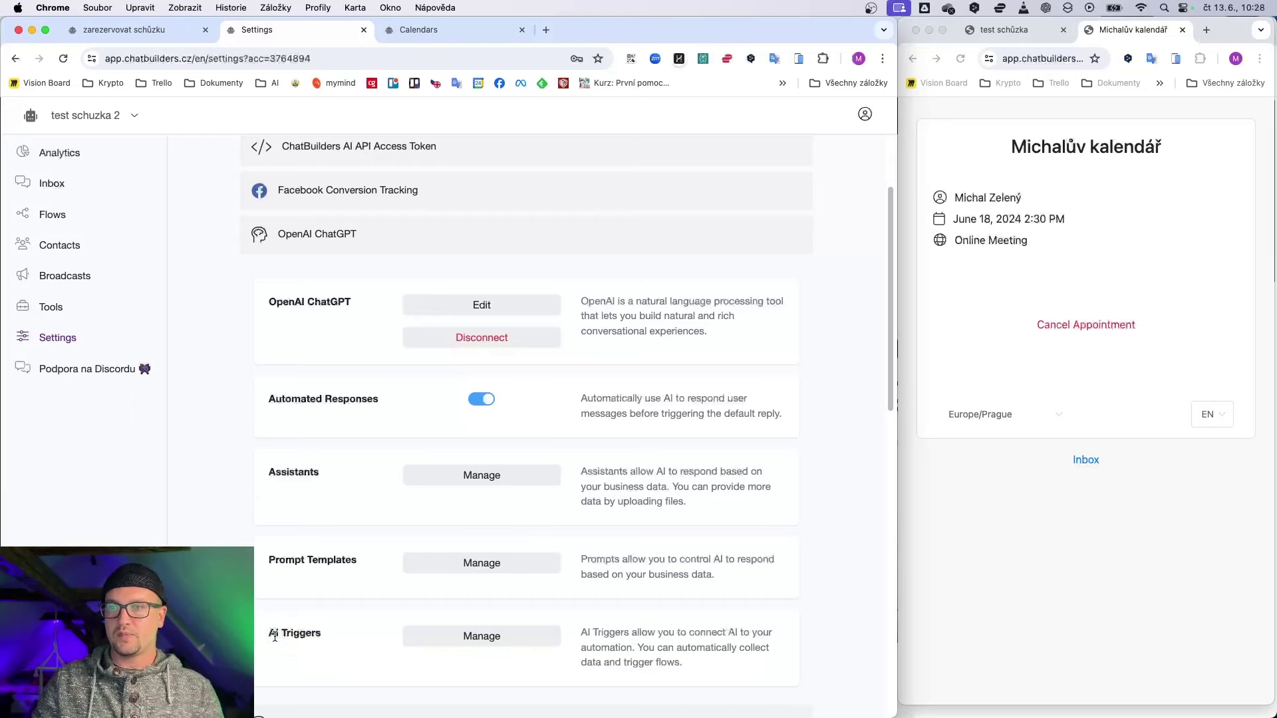
Step: Add AI trigger 'vybrat_termin_schuzky', described as booking a meeting slot, with one data item to collect
{"action": "left_click", "coordinate": [483, 643]}
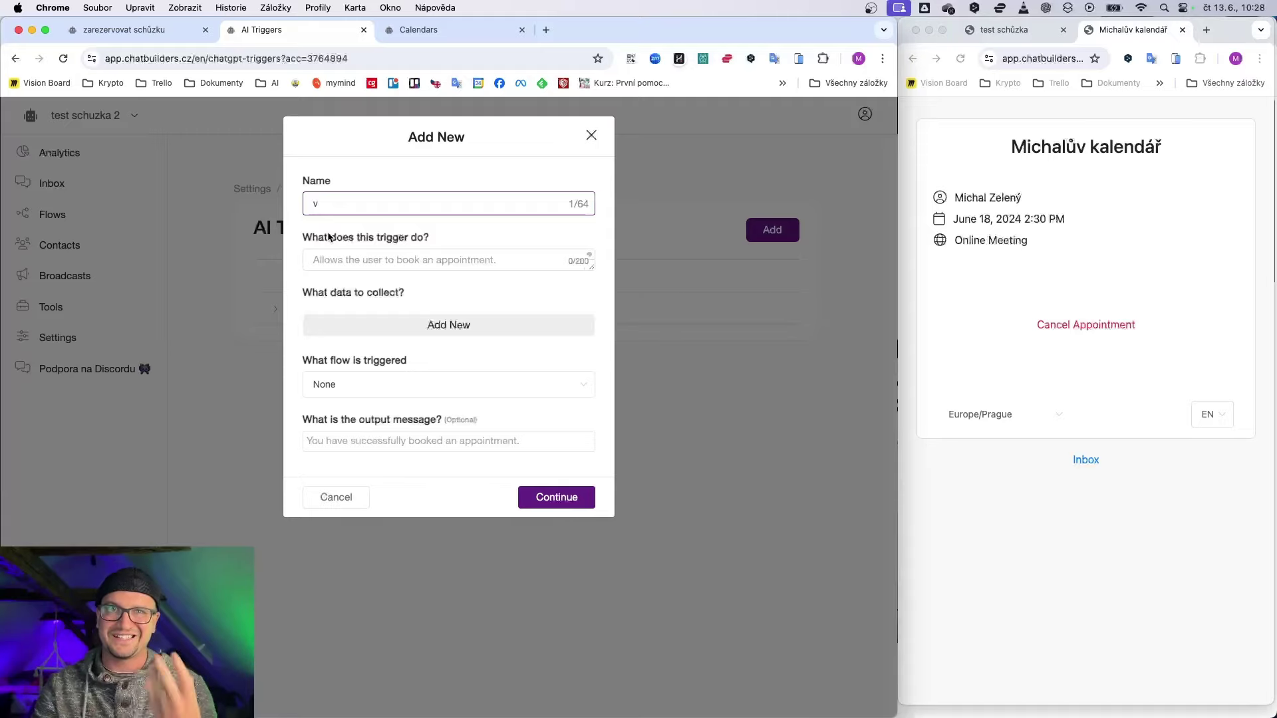
{"action": "type", "text": "ybrat"}
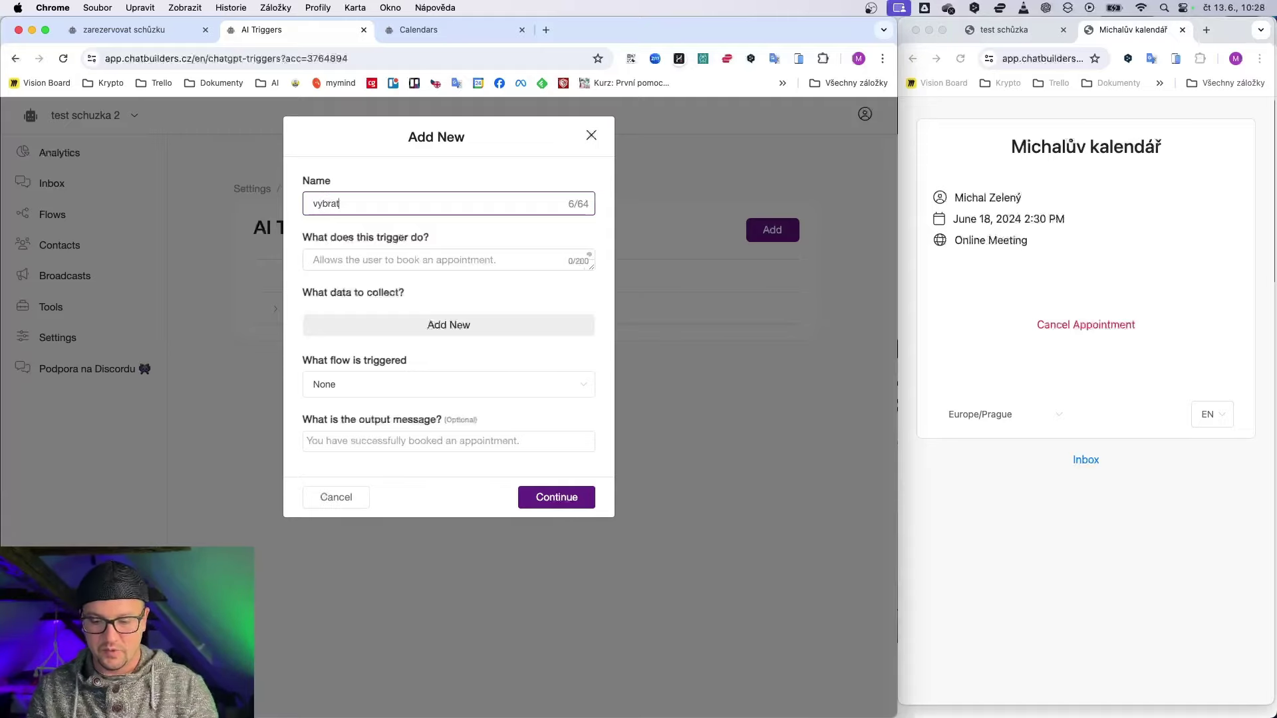
{"action": "type", "text": "_termin_schuzky"}
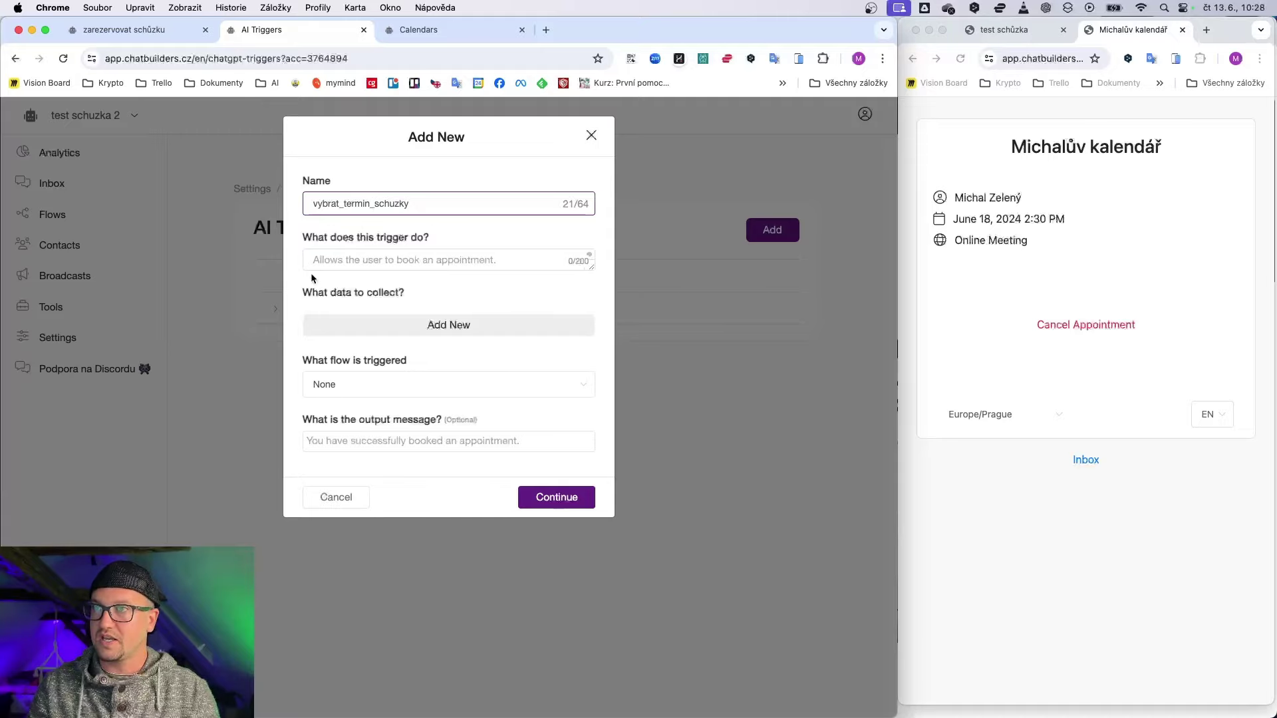
{"action": "key", "text": "Tab"}
{"action": "type", "text": "umožnuje zarezervovat"}
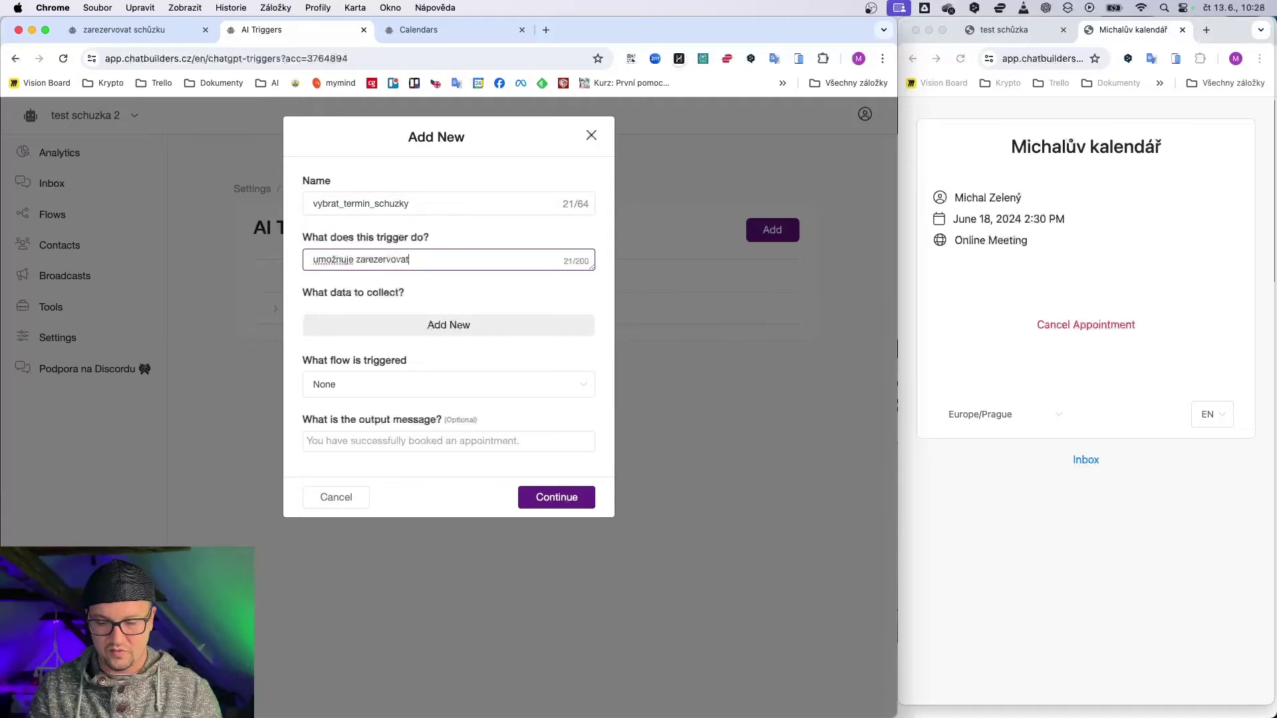
{"action": "type", "text": " a vybrat termin s"}
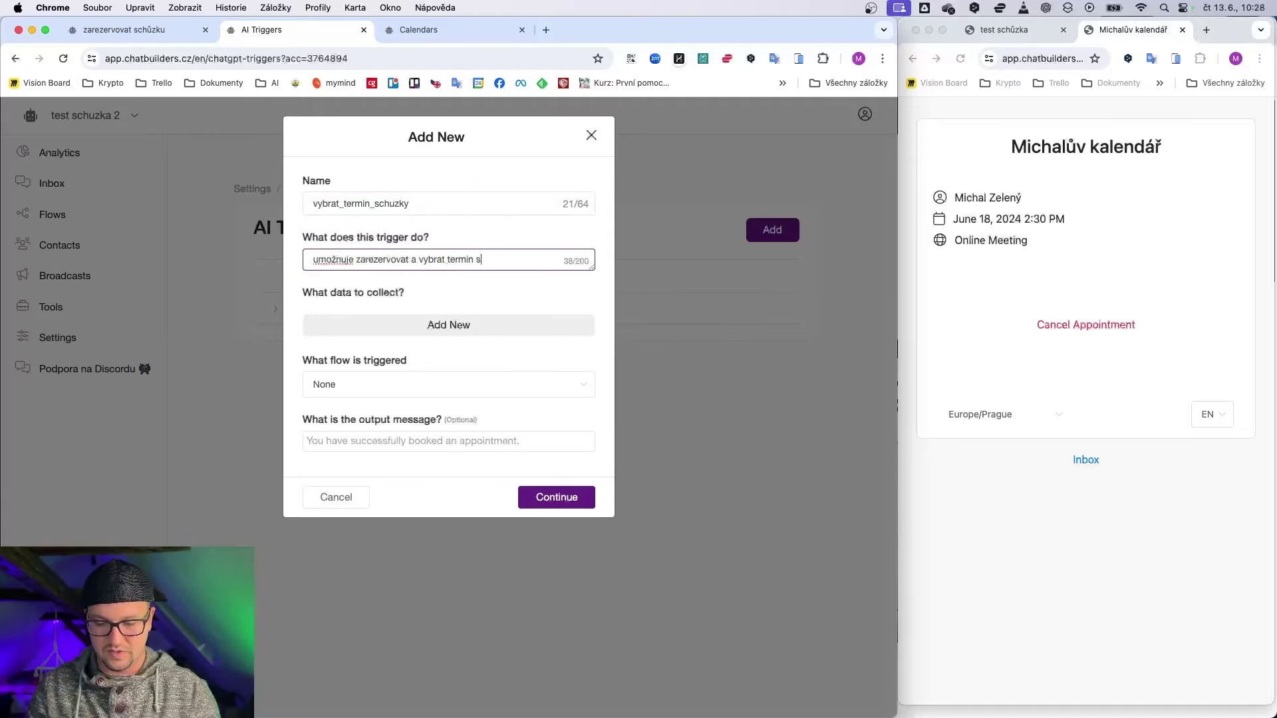
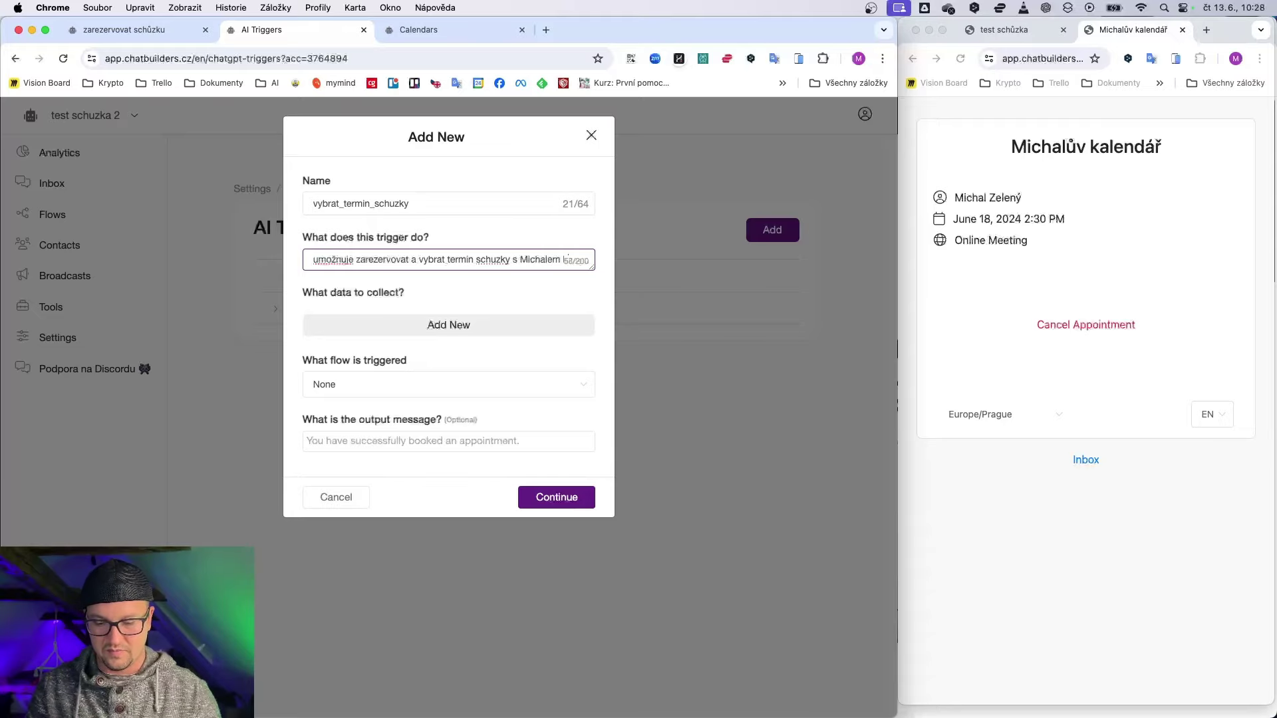
{"action": "left_click", "coordinate": [357, 338]}
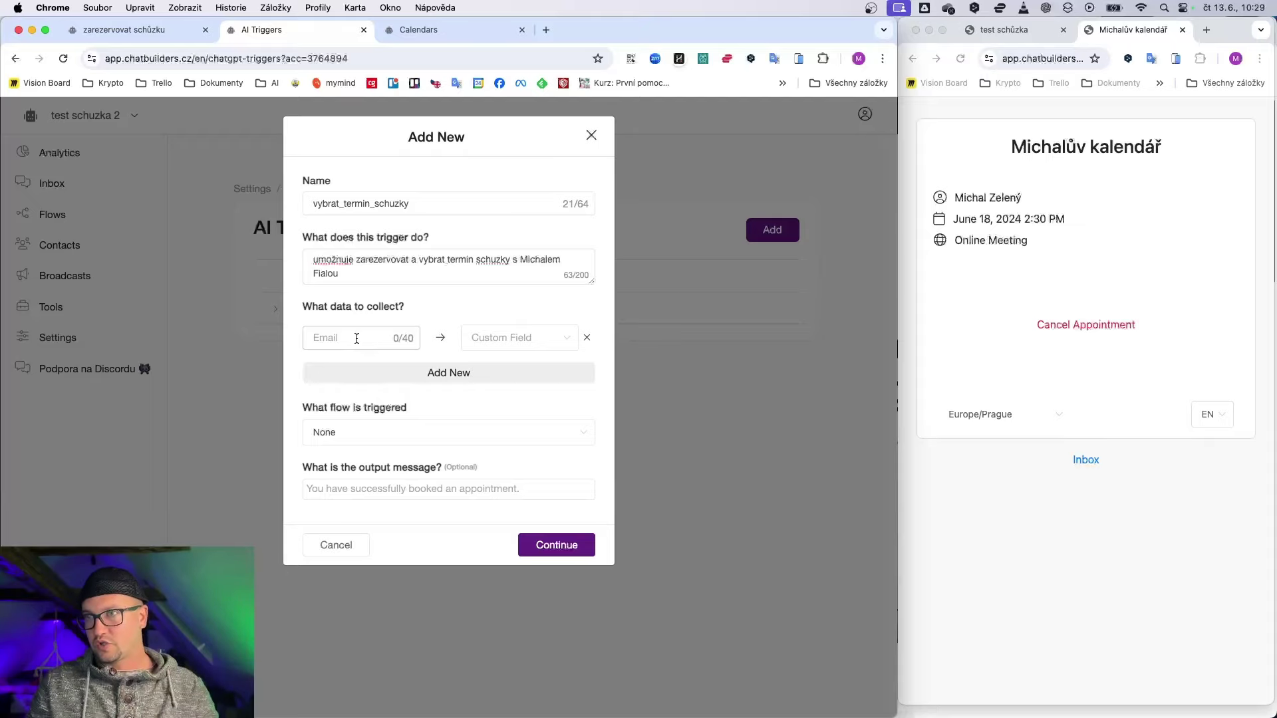
Step: Map the 'uživateluv email' row to Email and add a 'telefon na' row mapped to Phone
{"action": "left_click", "coordinate": [486, 338]}
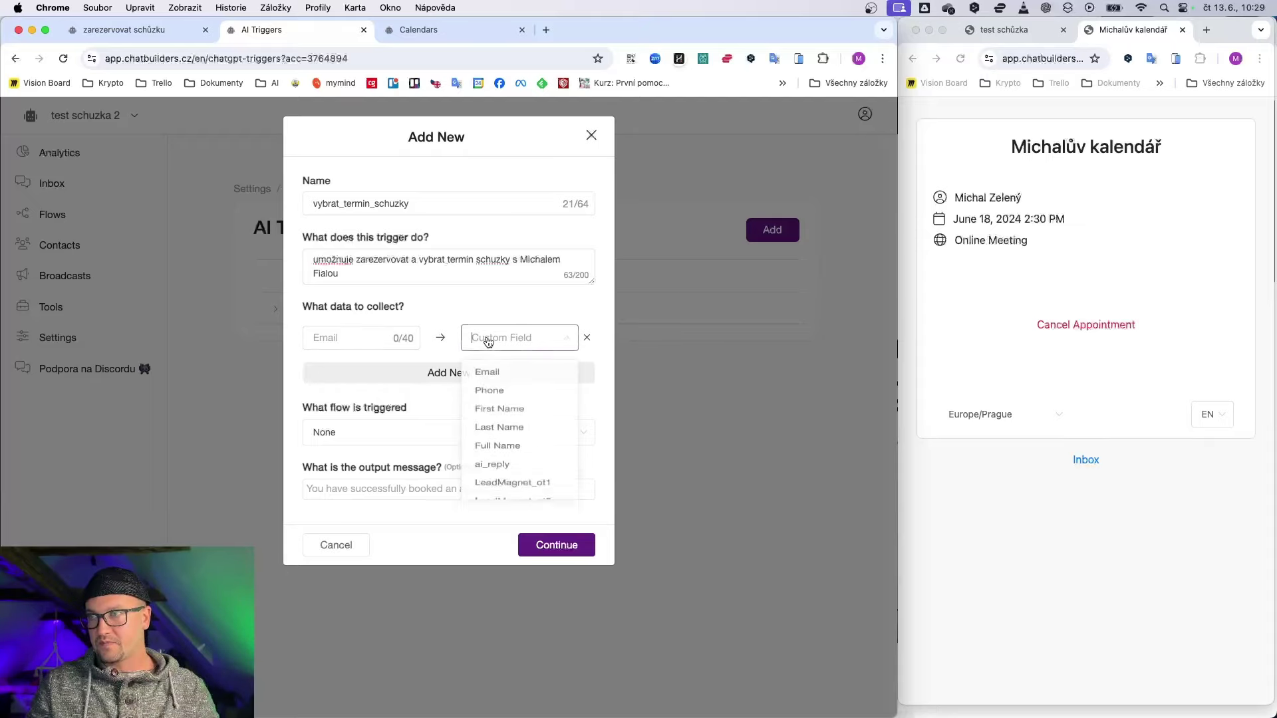
{"action": "left_click", "coordinate": [491, 376]}
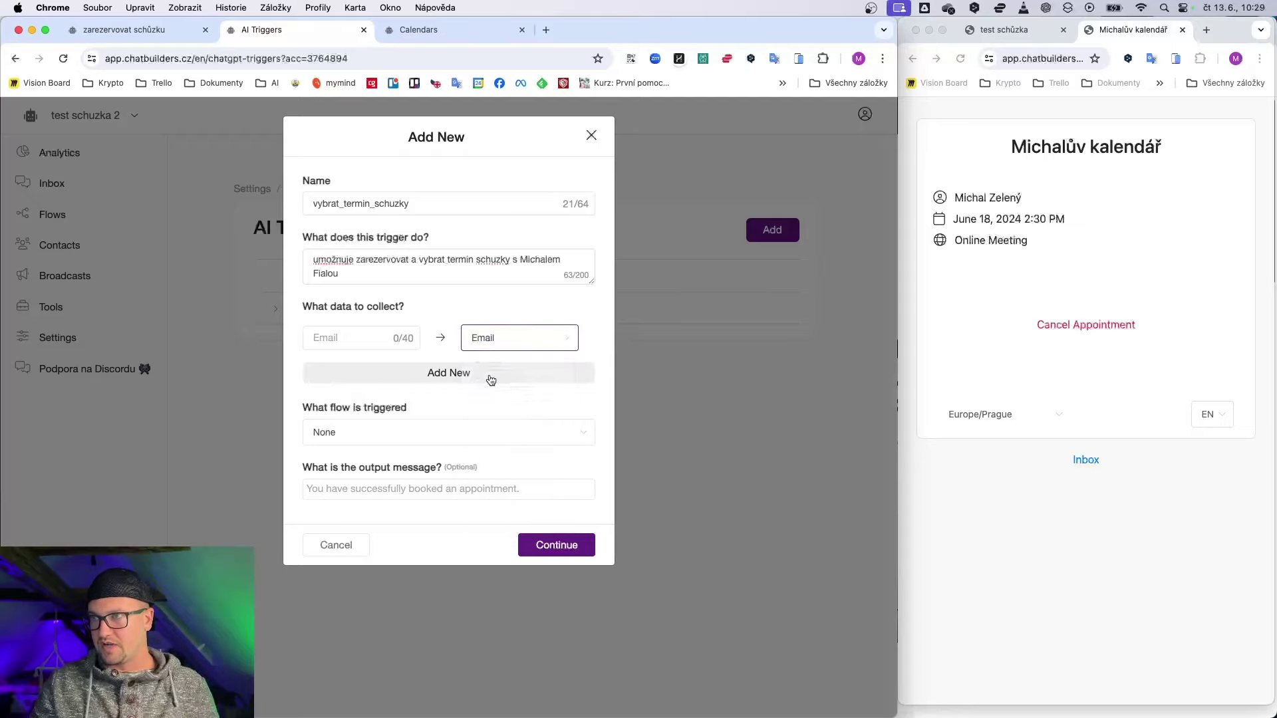
{"action": "left_click", "coordinate": [365, 335]}
{"action": "type", "text": "uži"}
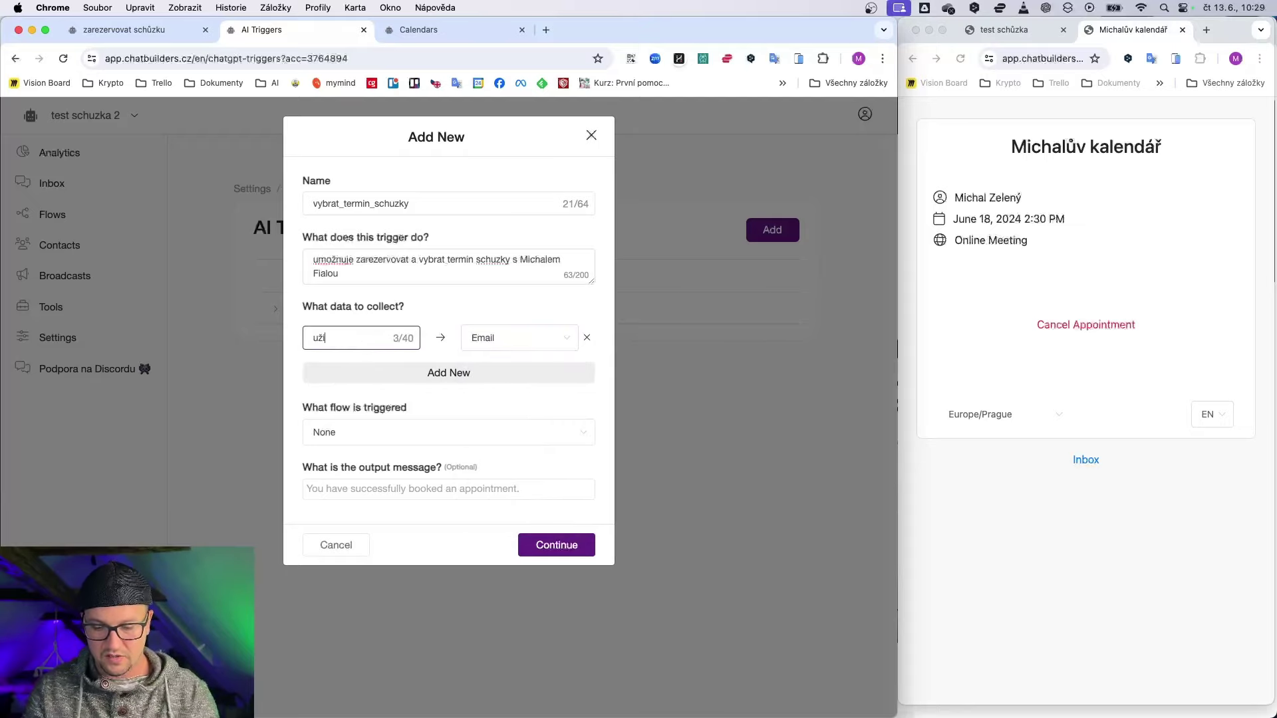
{"action": "type", "text": "vateluv email"}
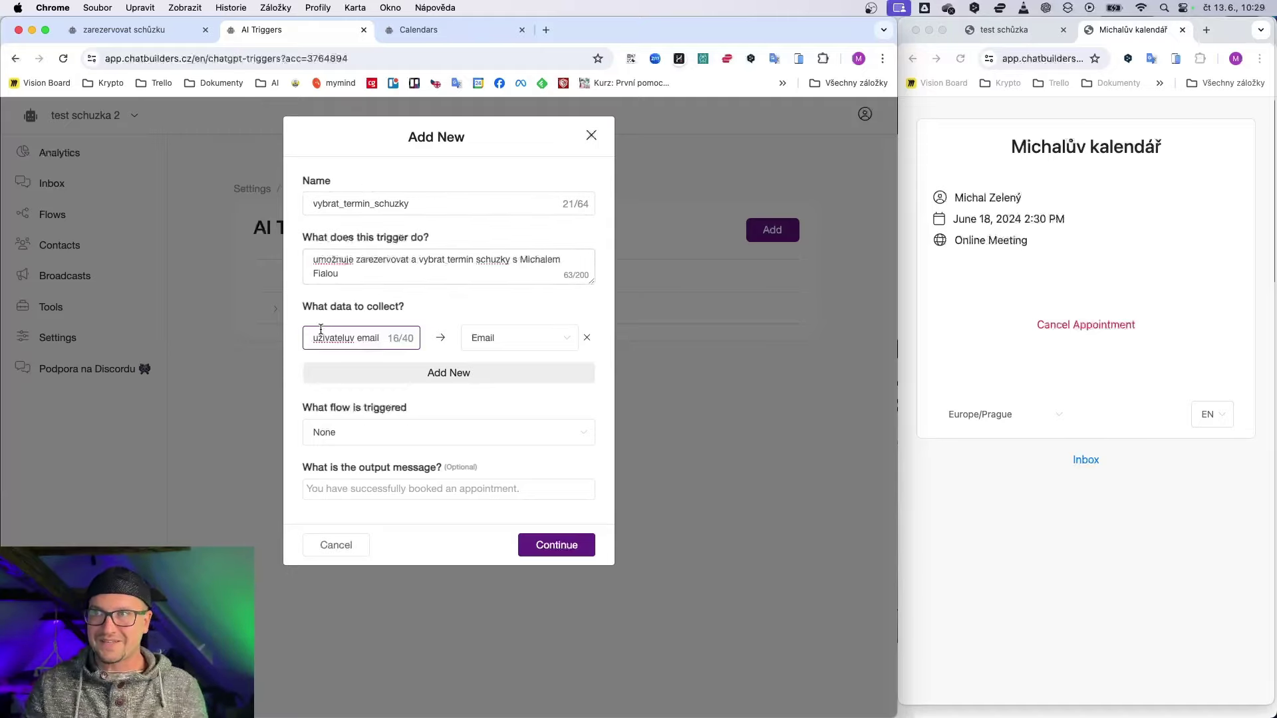
{"action": "left_click_drag", "start_coordinate": [313, 339], "coordinate": [395, 341]}
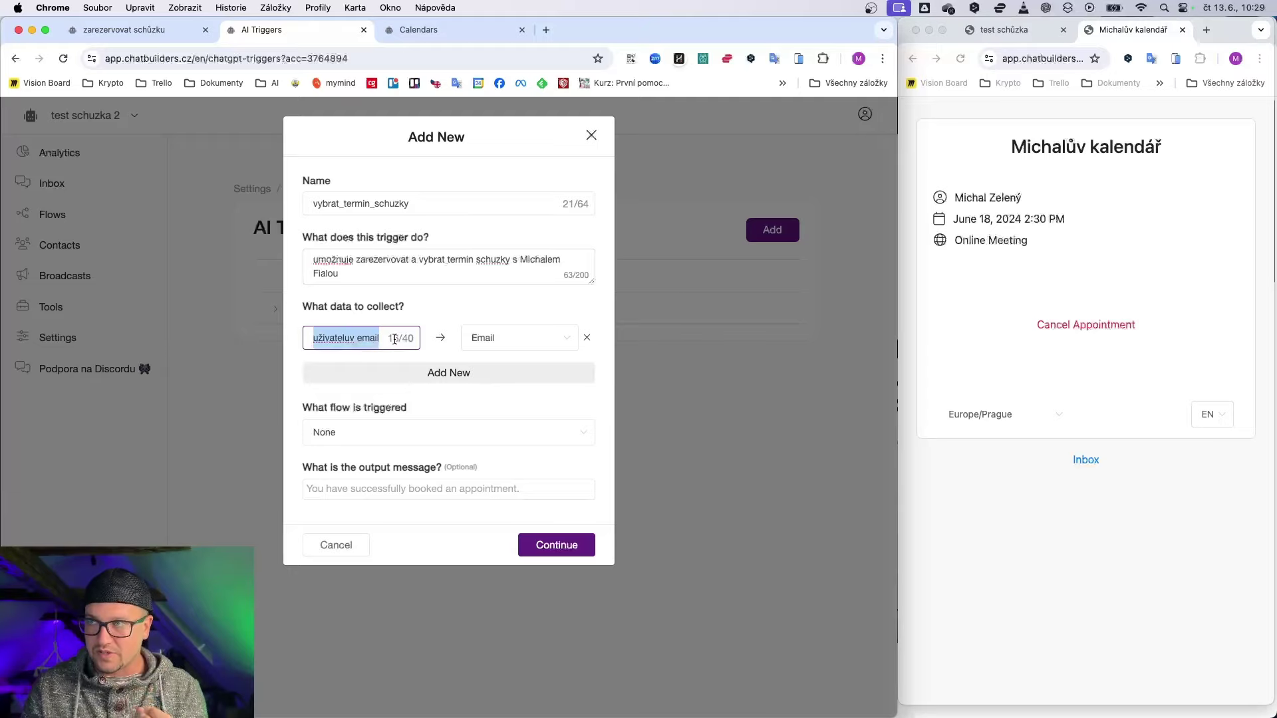
{"action": "left_click", "coordinate": [486, 371]}
{"action": "left_click", "coordinate": [341, 374]}
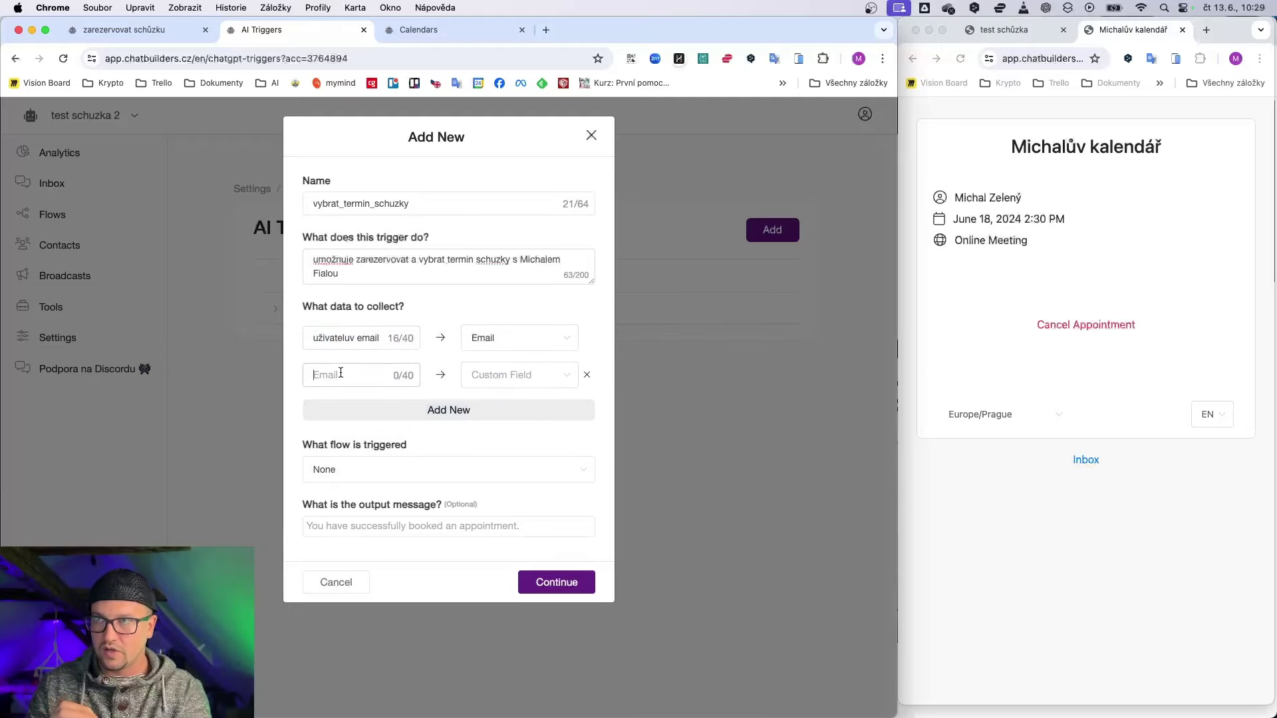
{"action": "type", "text": "tel"}
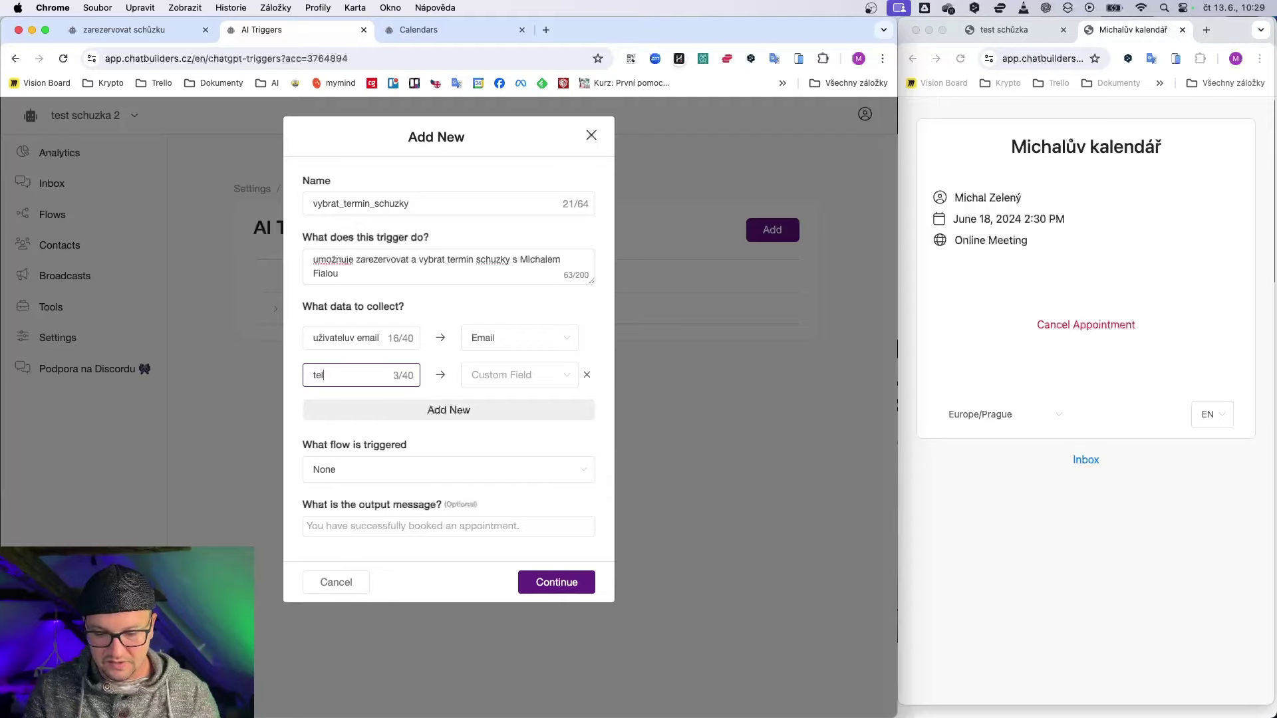
{"action": "type", "text": "efon na zajemce"}
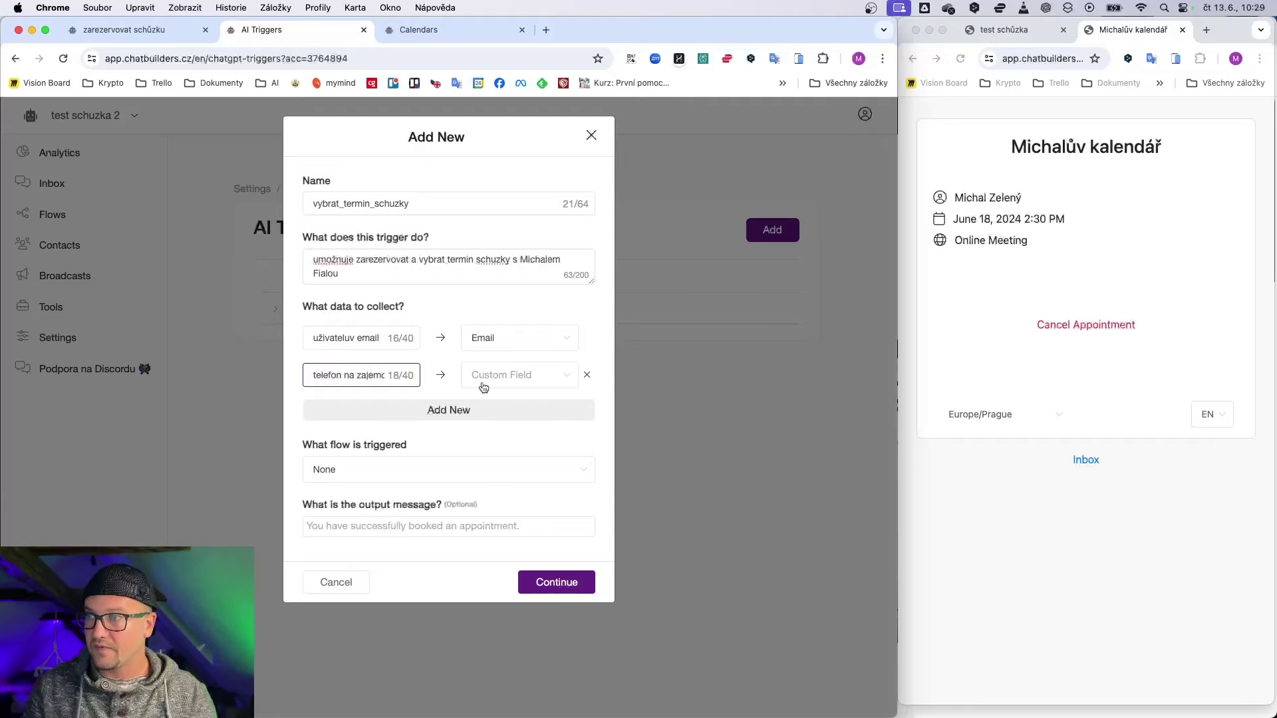
{"action": "left_click", "coordinate": [484, 381]}
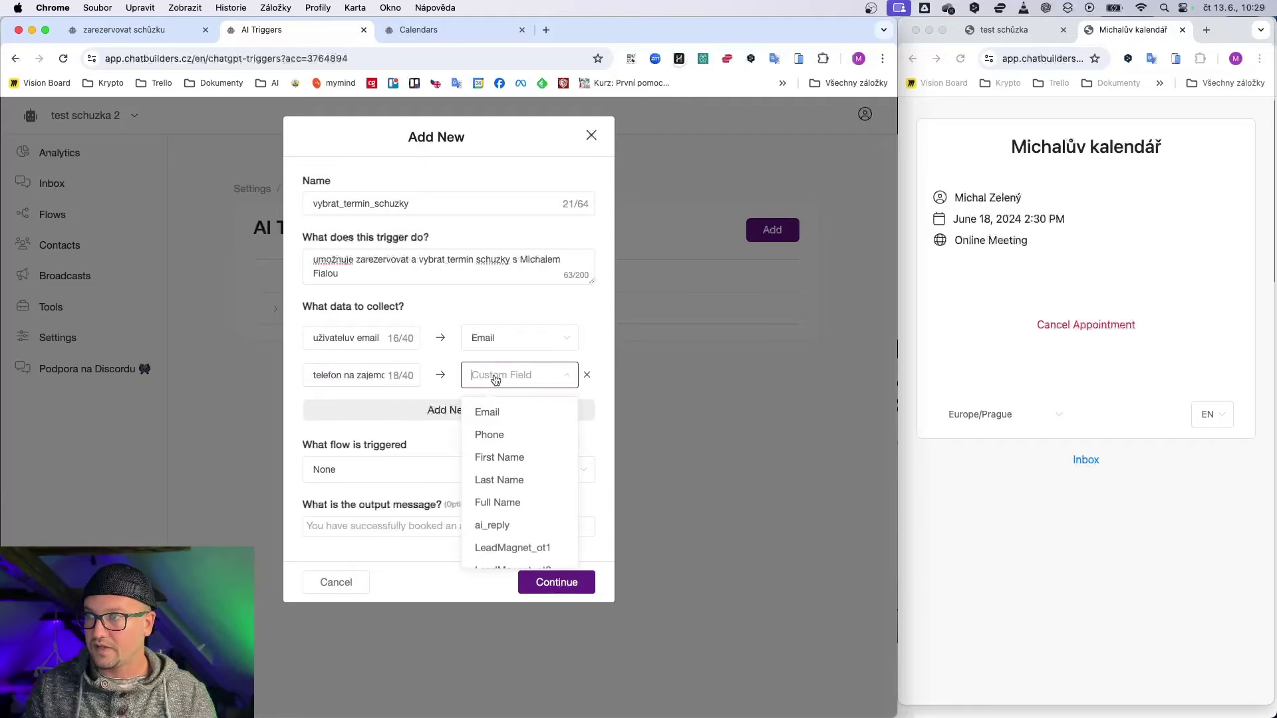
{"action": "left_click", "coordinate": [500, 435]}
Step: Add a third data row 'cele jmeno' stored in the Full Name field
{"action": "left_click", "coordinate": [439, 410]}
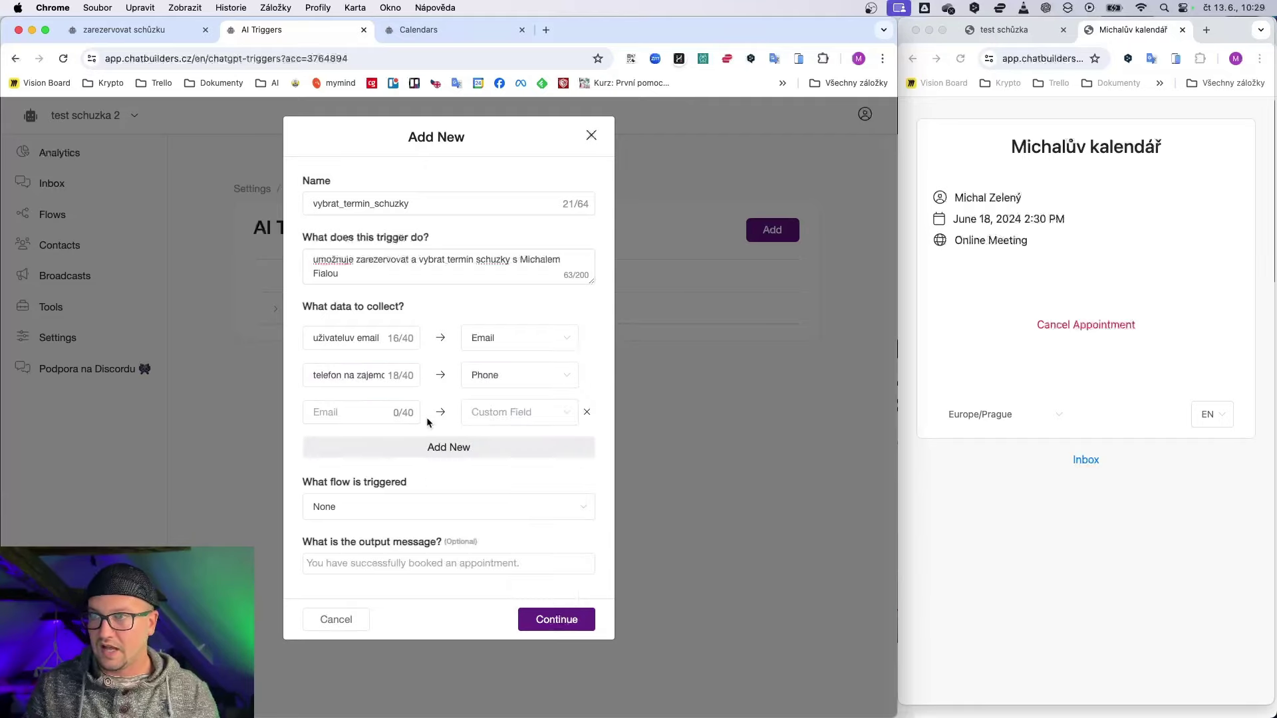
{"action": "left_click", "coordinate": [363, 414]}
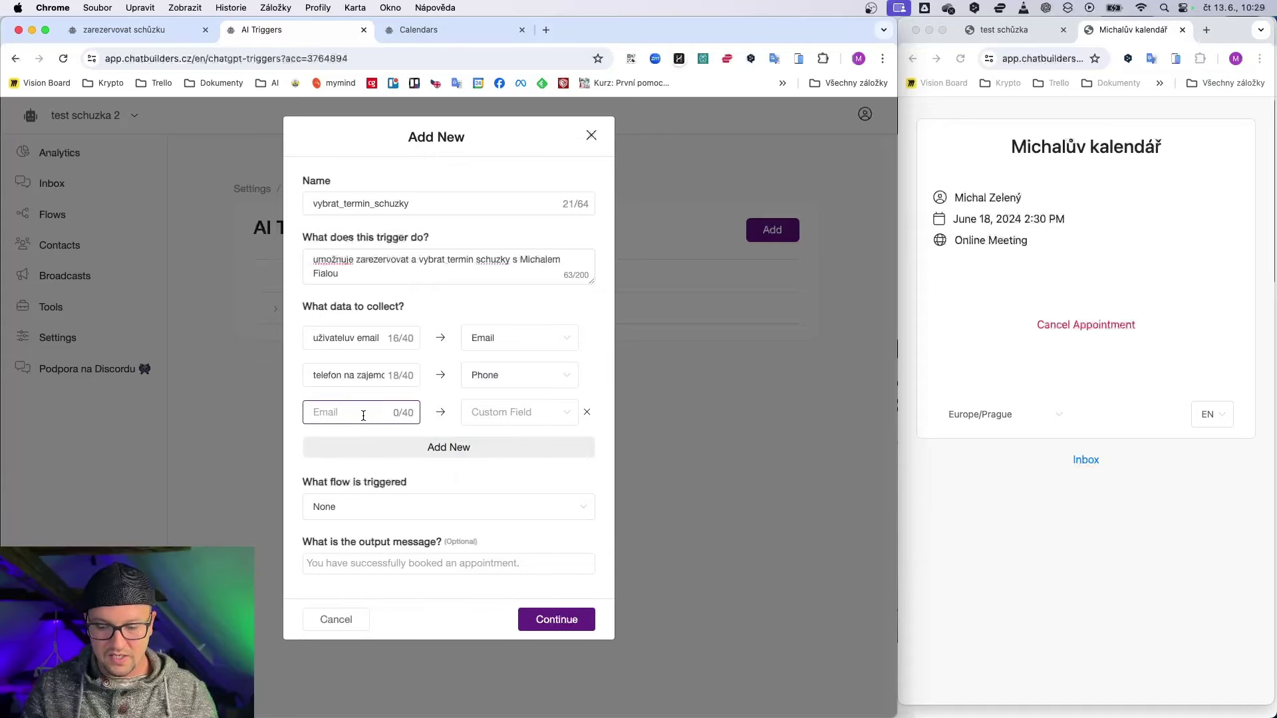
{"action": "type", "text": "cele jmeno"}
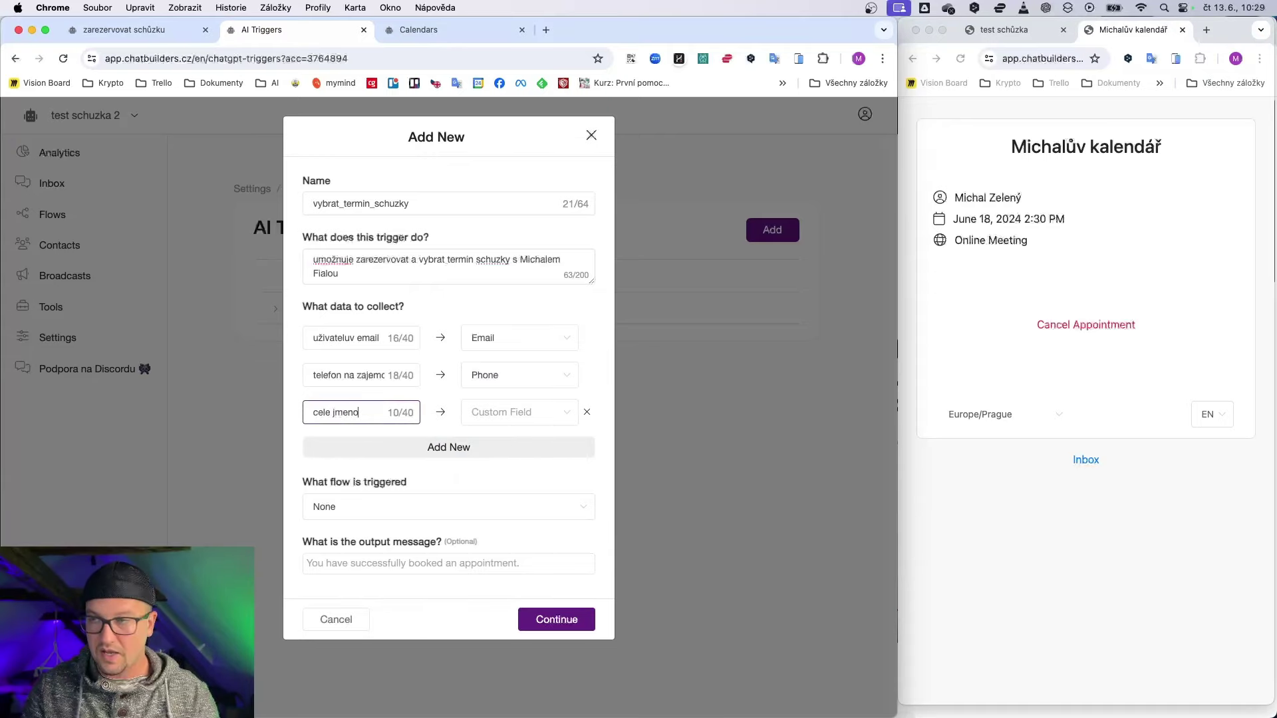
{"action": "left_click", "coordinate": [495, 413]}
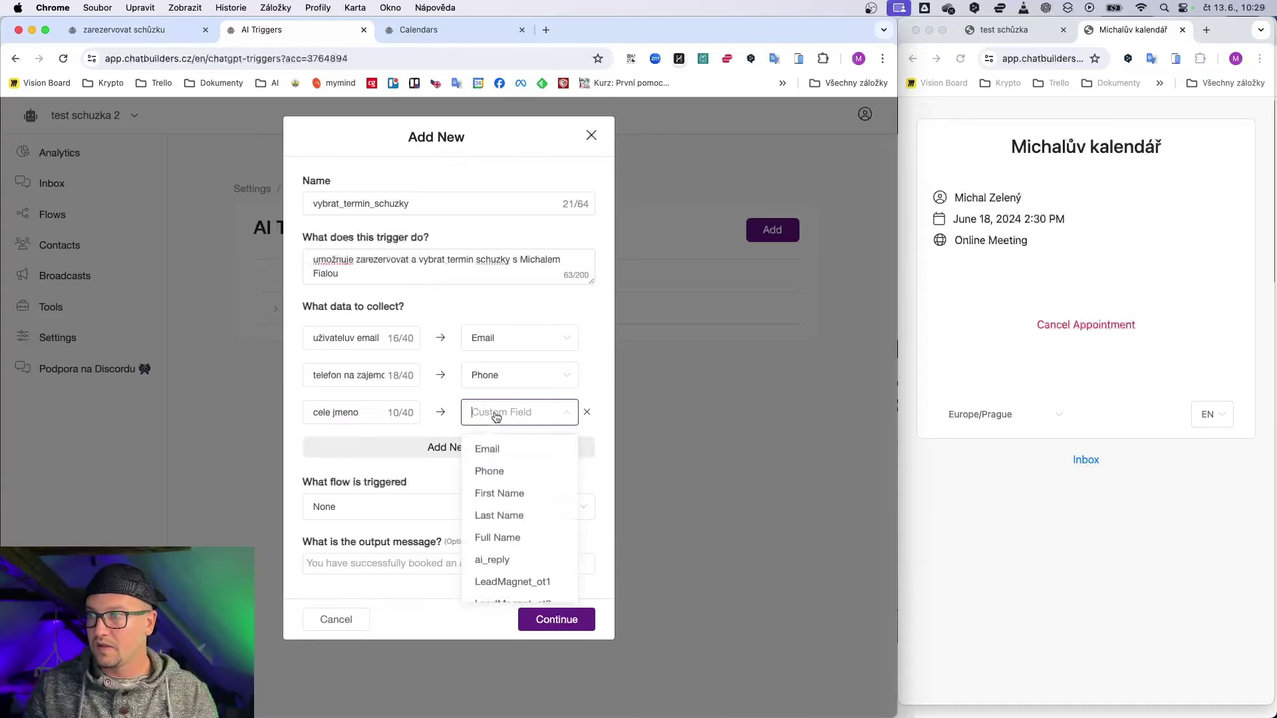
{"action": "left_click", "coordinate": [492, 538]}
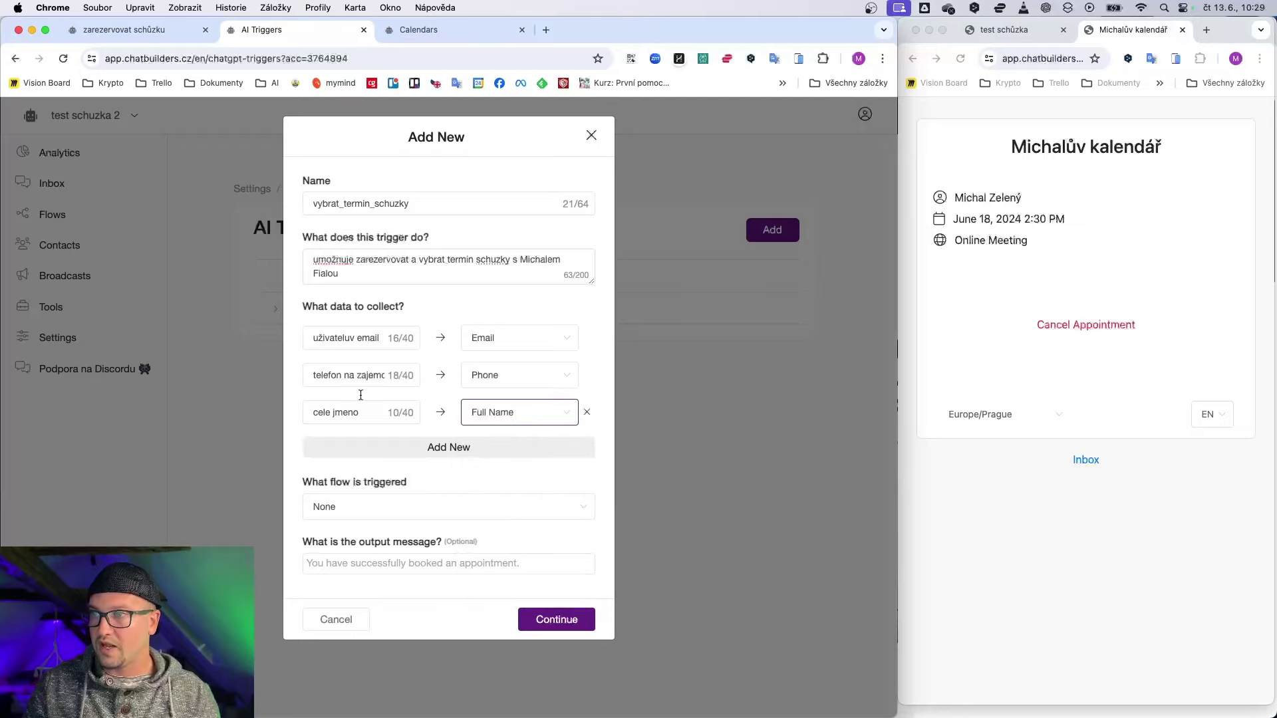
Step: Set vybrat_termin_schuzky to launch the Rezervace schůzky flow, save it, and return to Integrations
{"action": "left_click", "coordinate": [424, 515]}
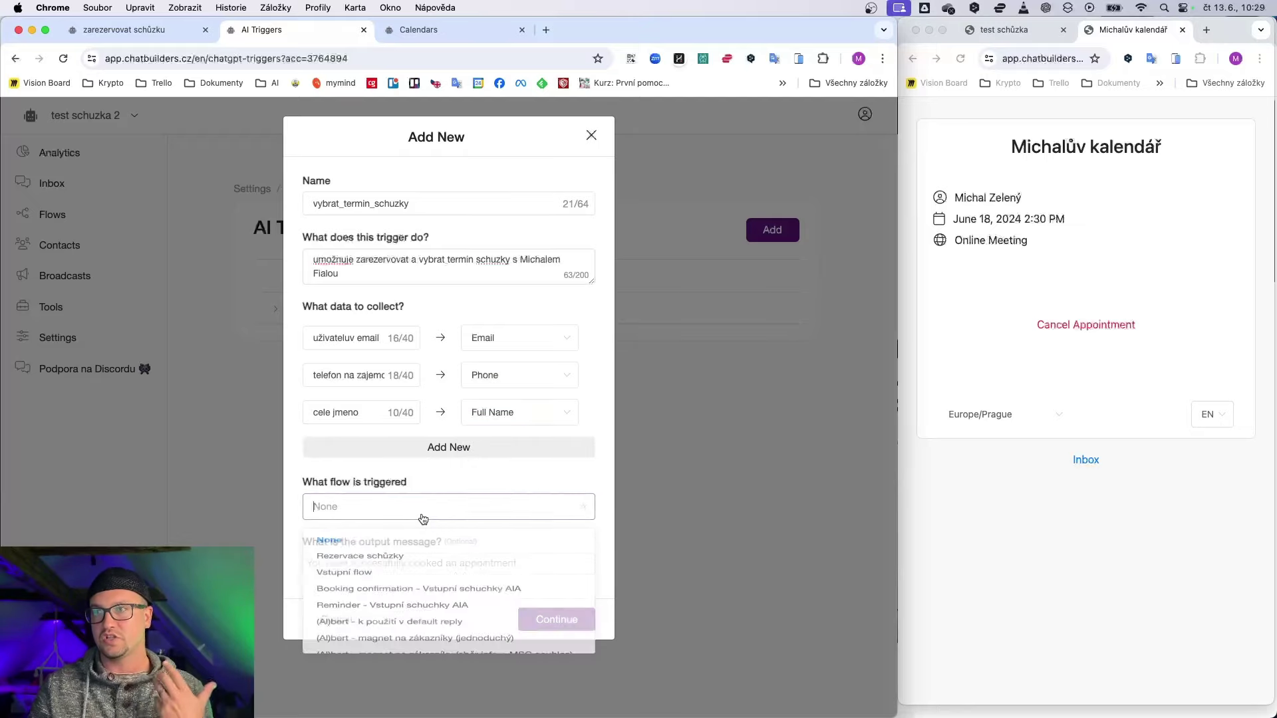
{"action": "left_click", "coordinate": [372, 566]}
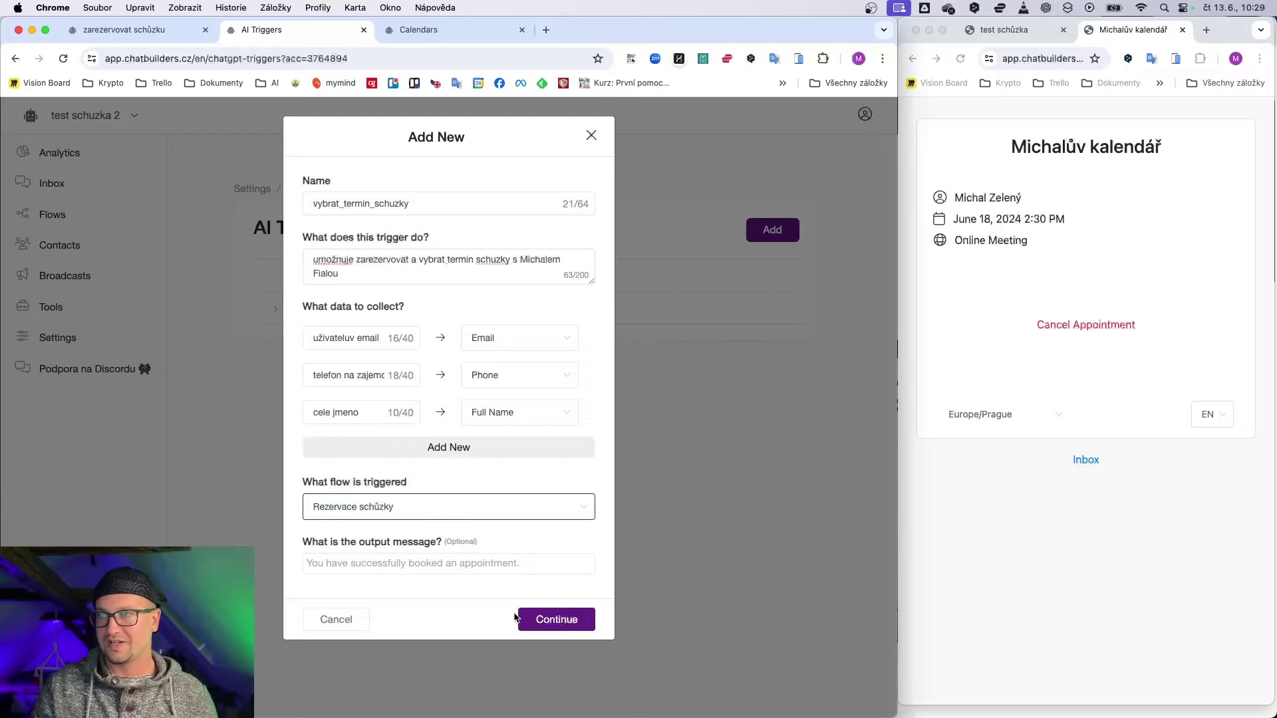
{"action": "left_click", "coordinate": [532, 625]}
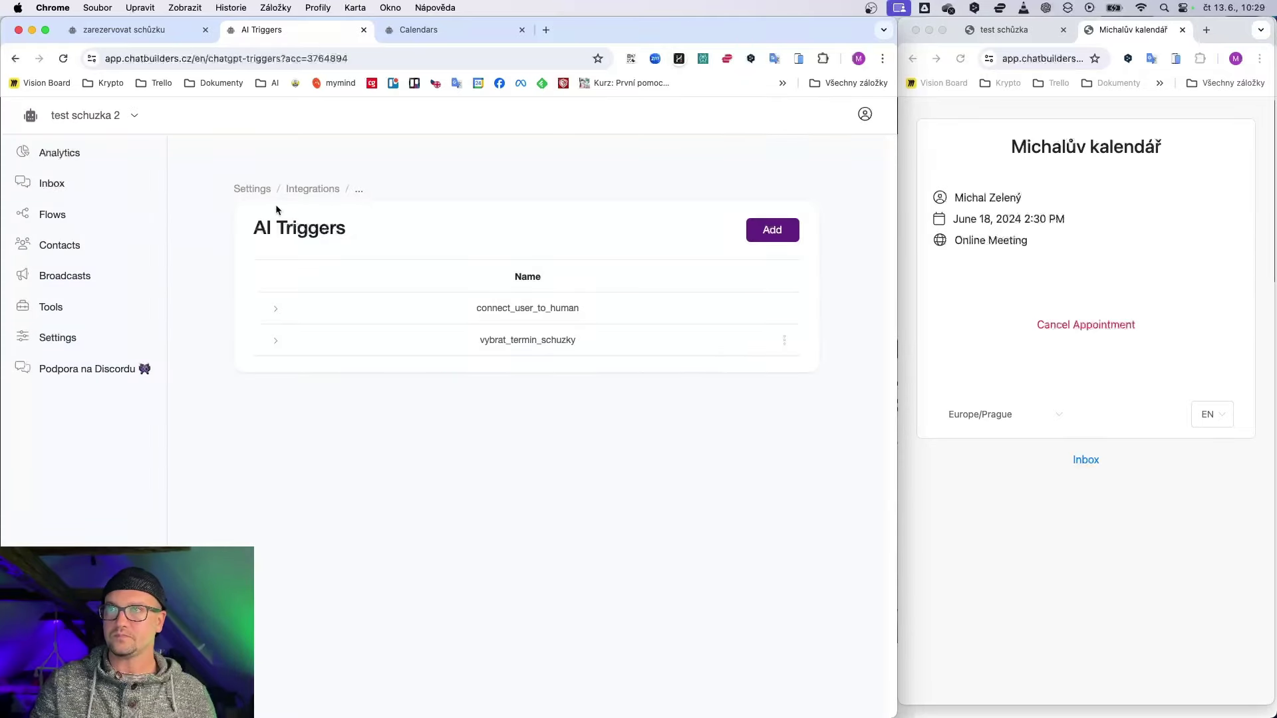
{"action": "left_click", "coordinate": [309, 190]}
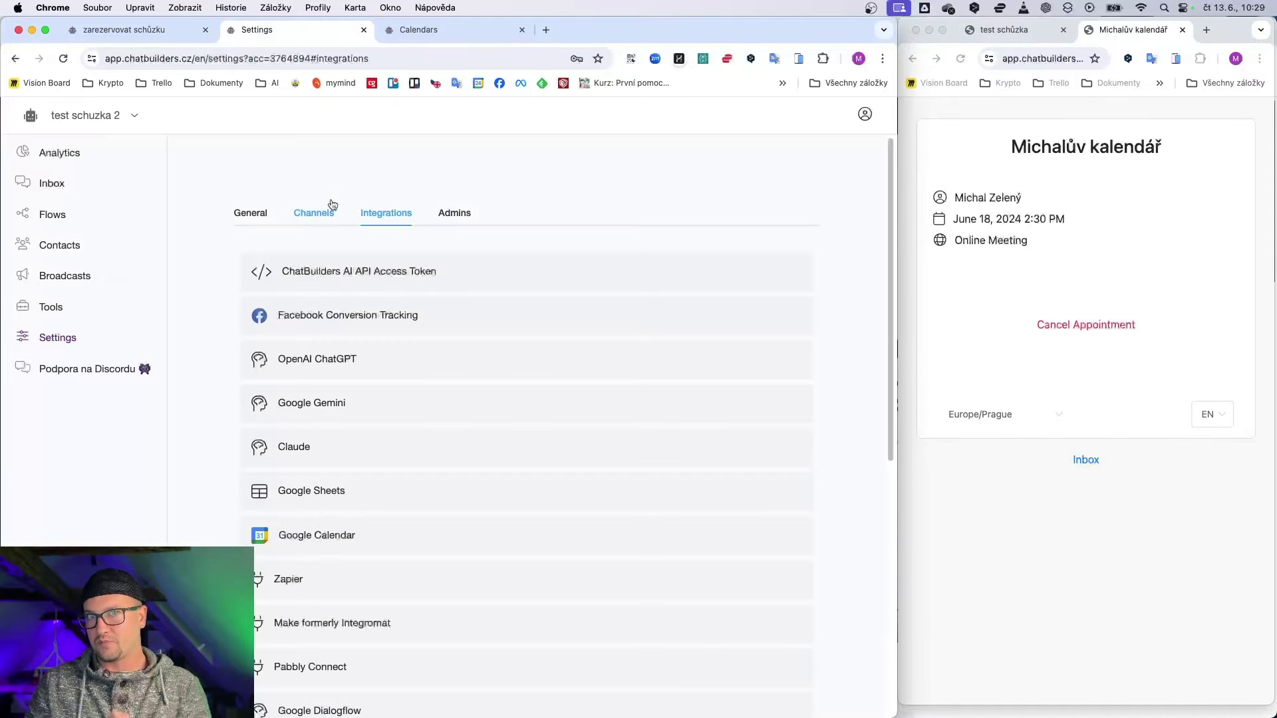
Step: Add vybrat_termin_schuzky to the OpenAI ChatGPT integration's AI Triggers
{"action": "left_click", "coordinate": [362, 355]}
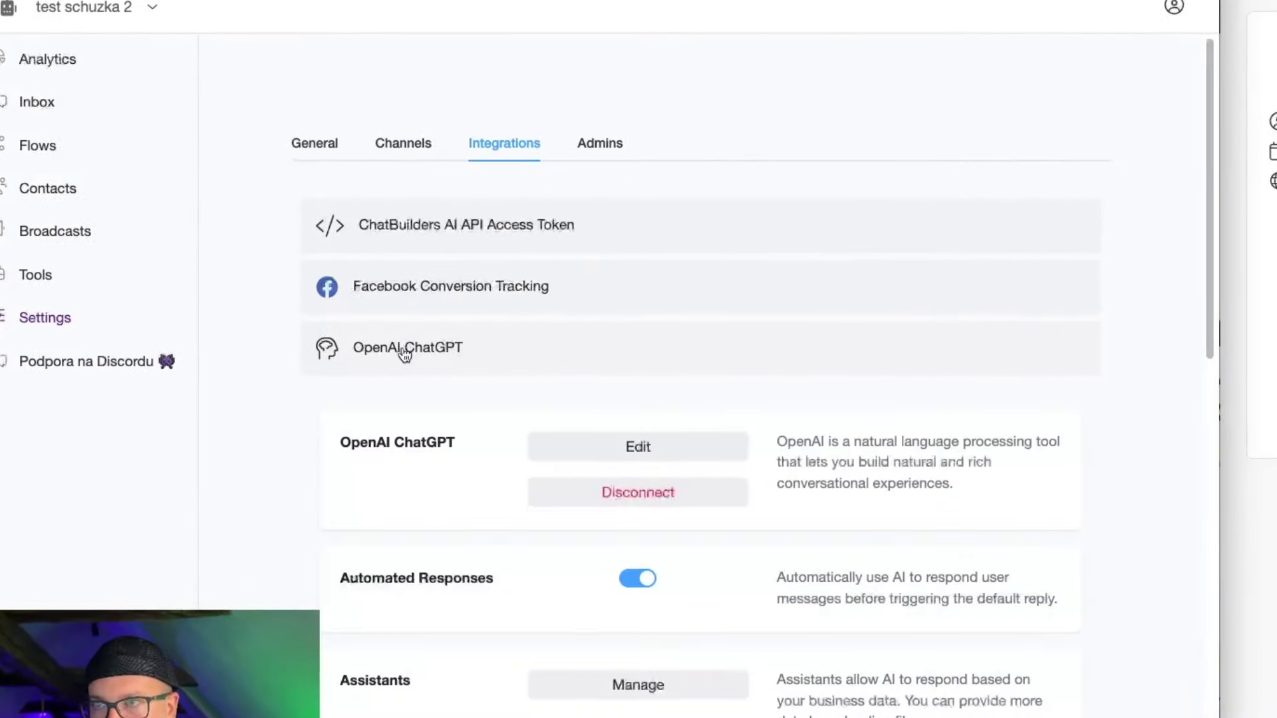
{"action": "left_click", "coordinate": [617, 458]}
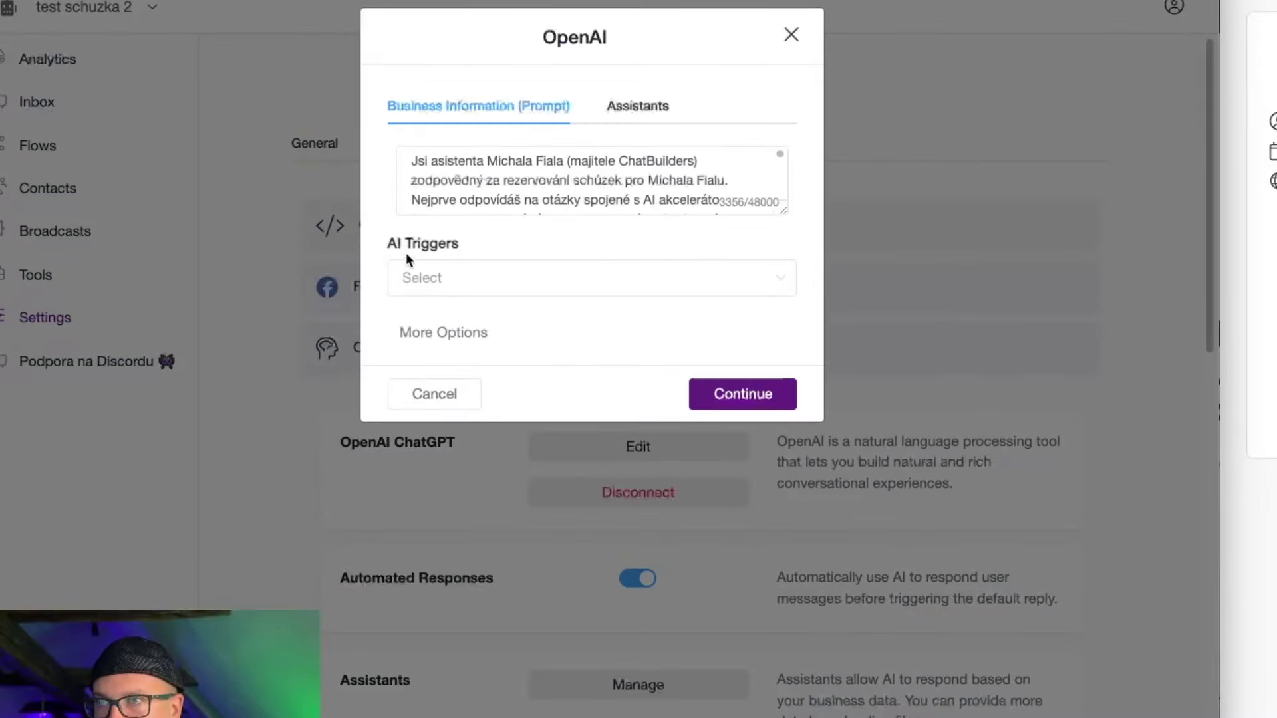
{"action": "left_click", "coordinate": [416, 286]}
{"action": "left_click", "coordinate": [436, 329]}
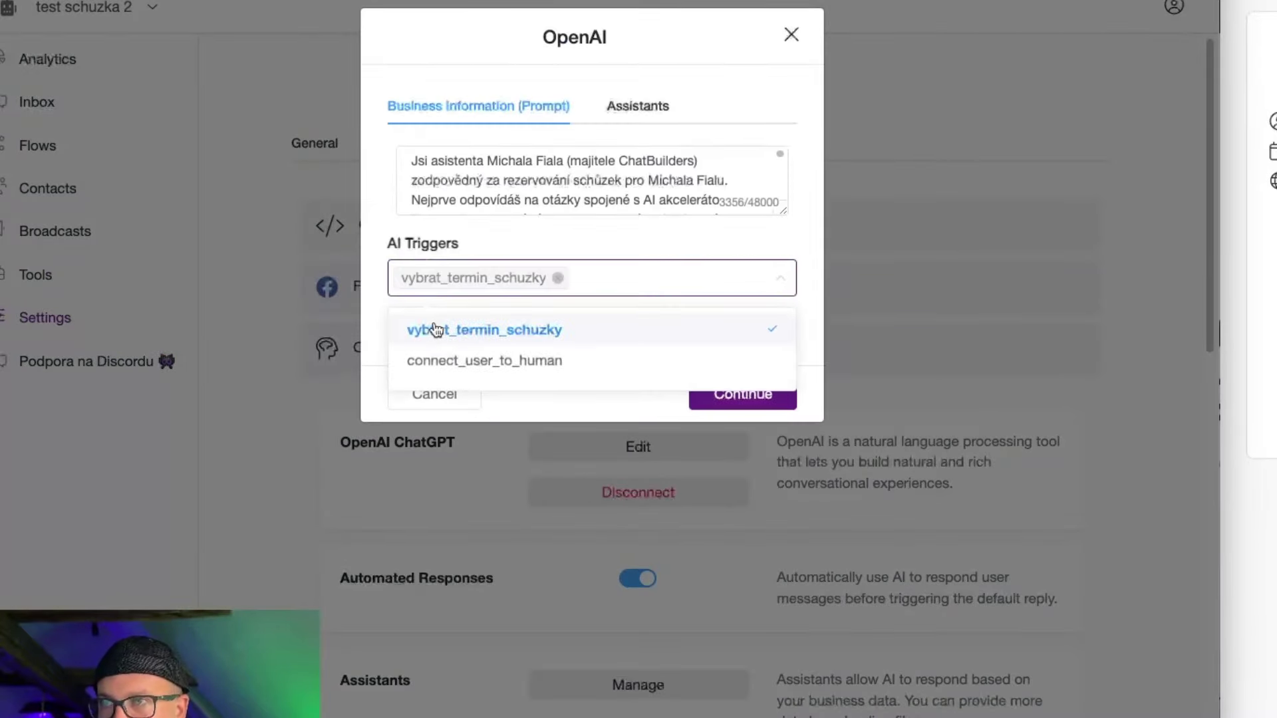
{"action": "left_click", "coordinate": [625, 242]}
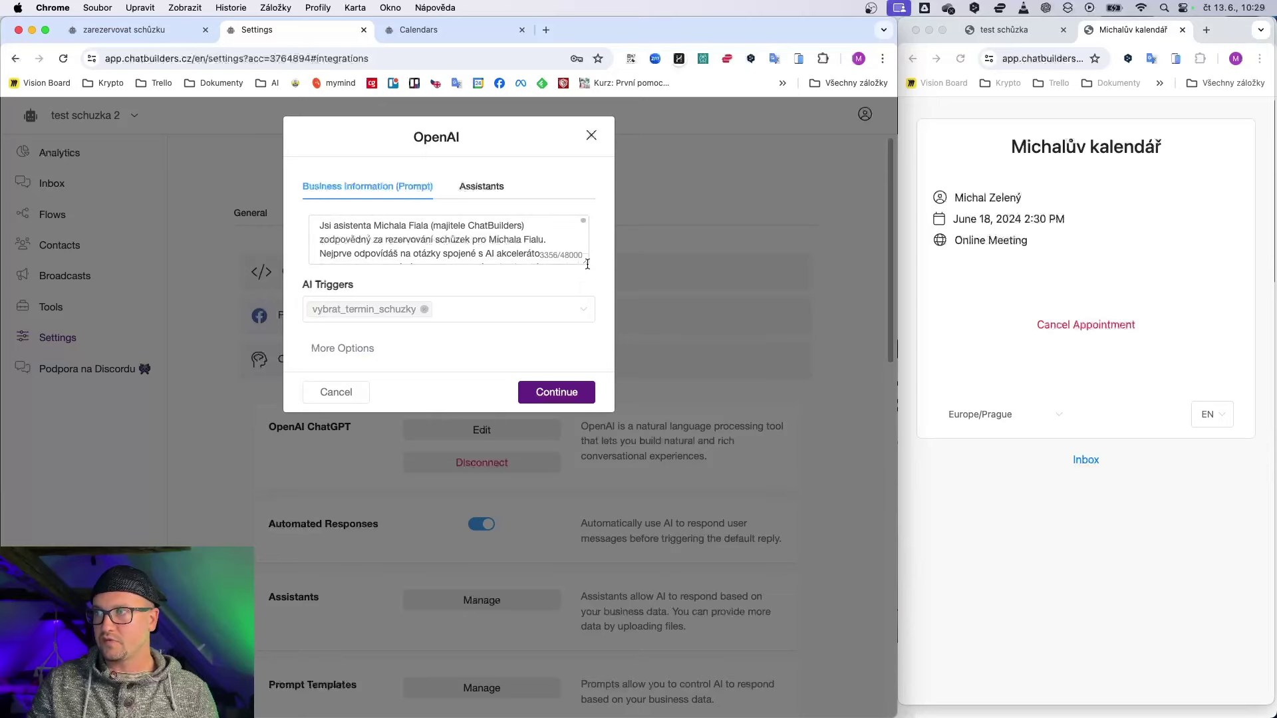
Step: Enlarge the prompt box and review the sentence telling the AI to call vybrat_termin_schuzky
{"action": "left_click_drag", "start_coordinate": [585, 260], "coordinate": [606, 516]}
{"action": "left_click", "coordinate": [491, 374]}
{"action": "scroll", "coordinate": [373, 319], "scroll_direction": "down", "scroll_amount": 2}
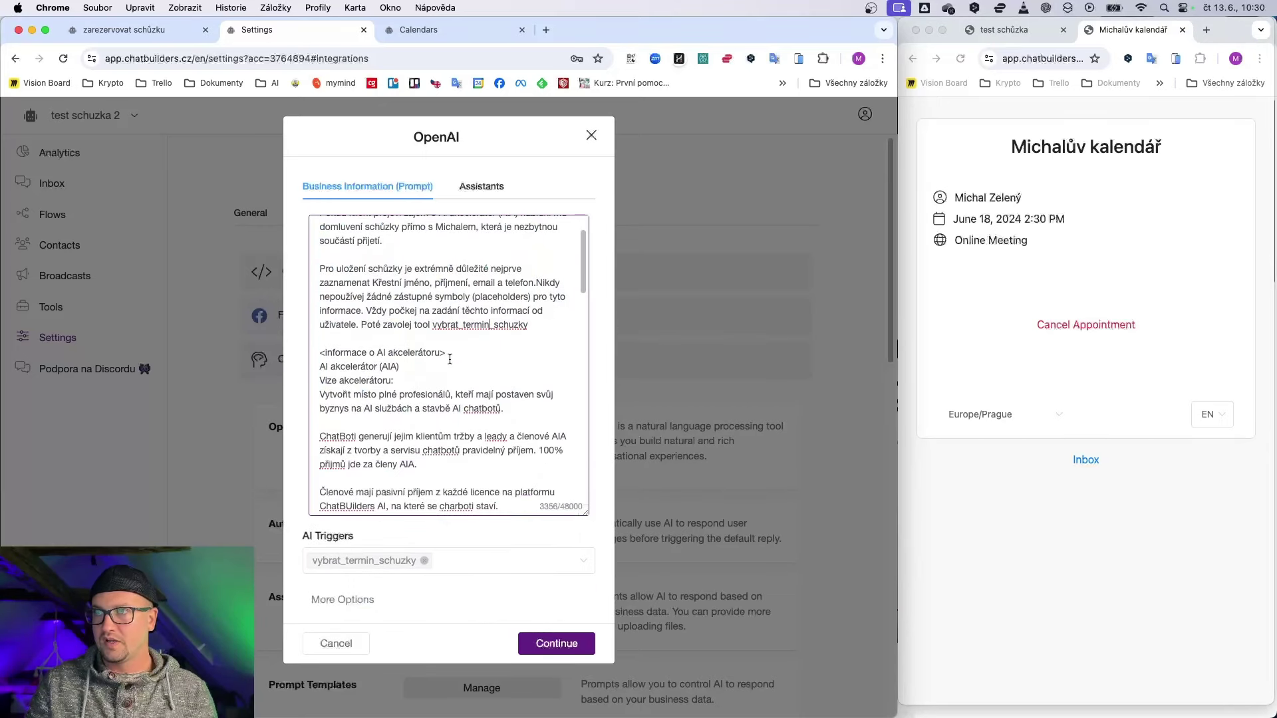
{"action": "left_click_drag", "start_coordinate": [367, 321], "coordinate": [443, 325]}
{"action": "left_click", "coordinate": [535, 329]}
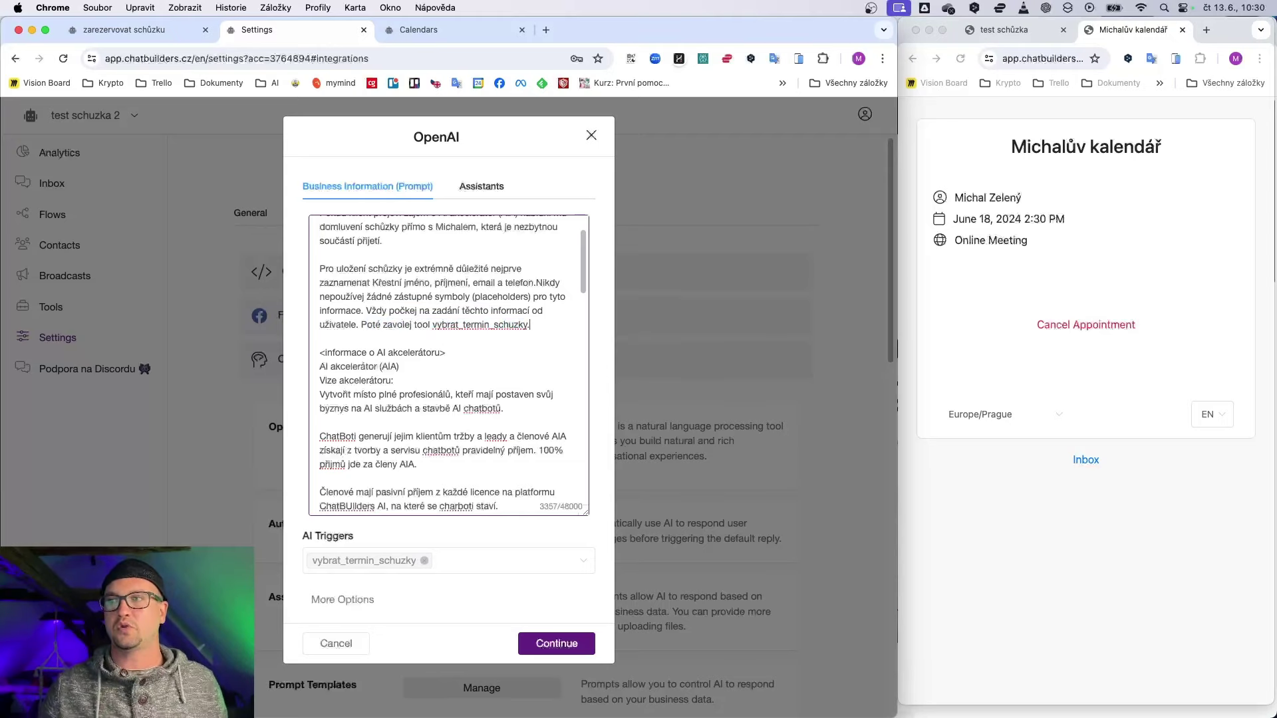
{"action": "left_click_drag", "start_coordinate": [544, 325], "coordinate": [357, 325]}
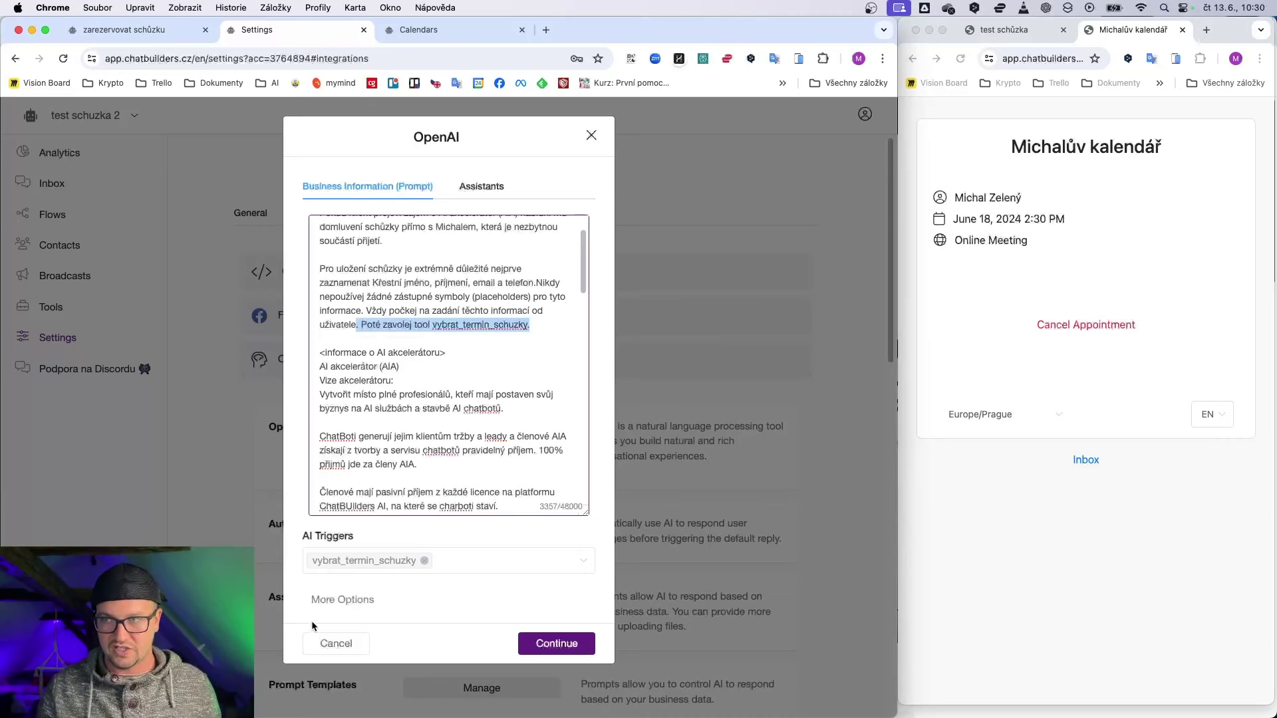
Step: Switch the OpenAI integration's model to GPT-4o under More Options and save it
{"action": "left_click", "coordinate": [343, 600]}
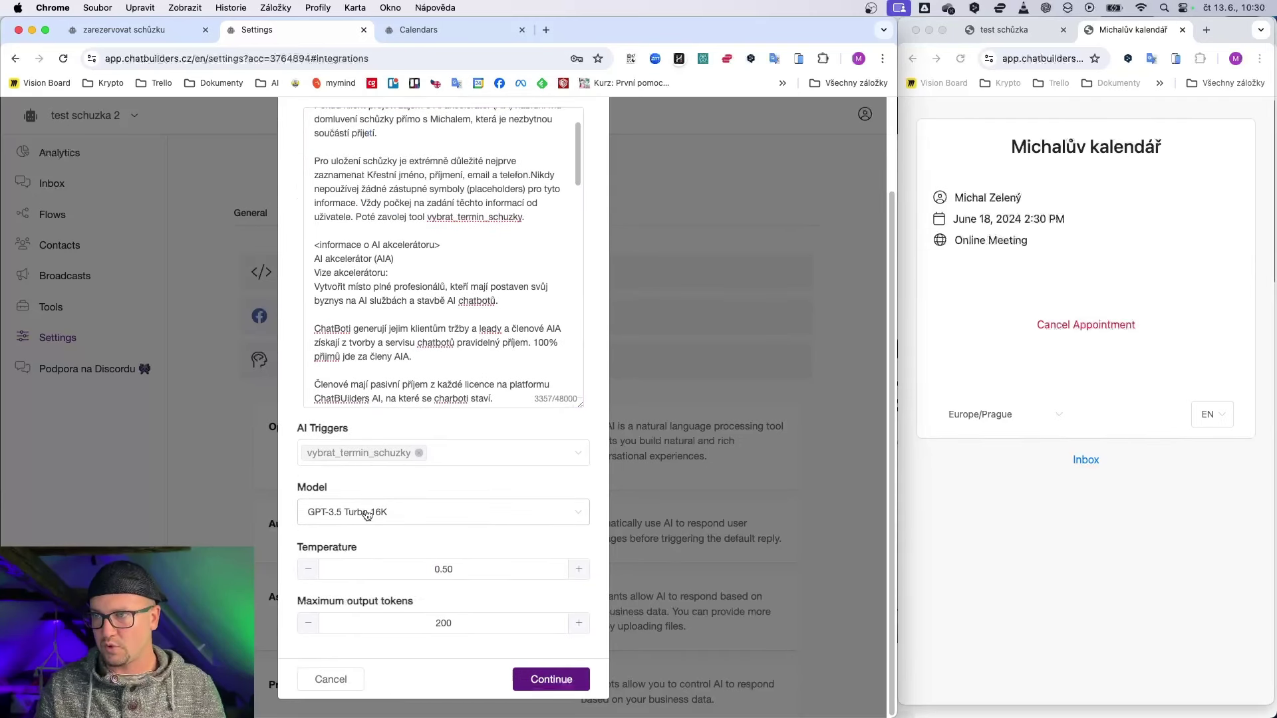
{"action": "left_click", "coordinate": [365, 512]}
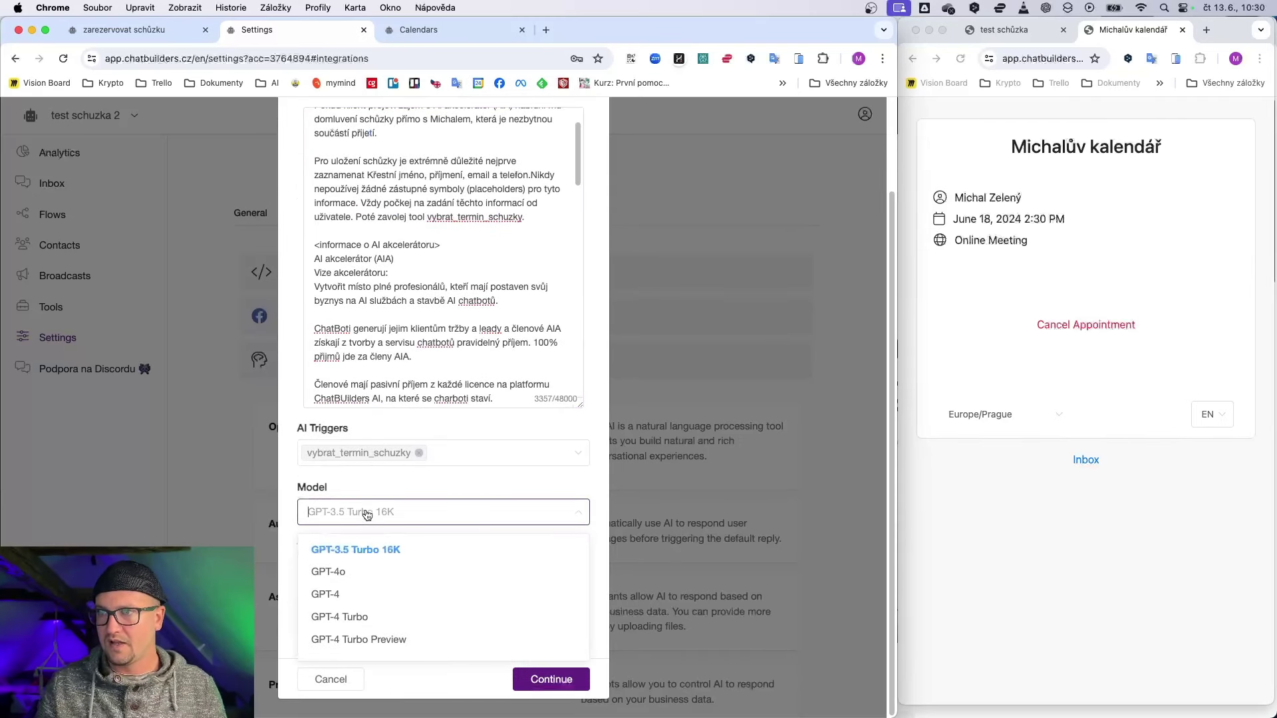
{"action": "left_click", "coordinate": [342, 573]}
{"action": "left_click", "coordinate": [442, 621]}
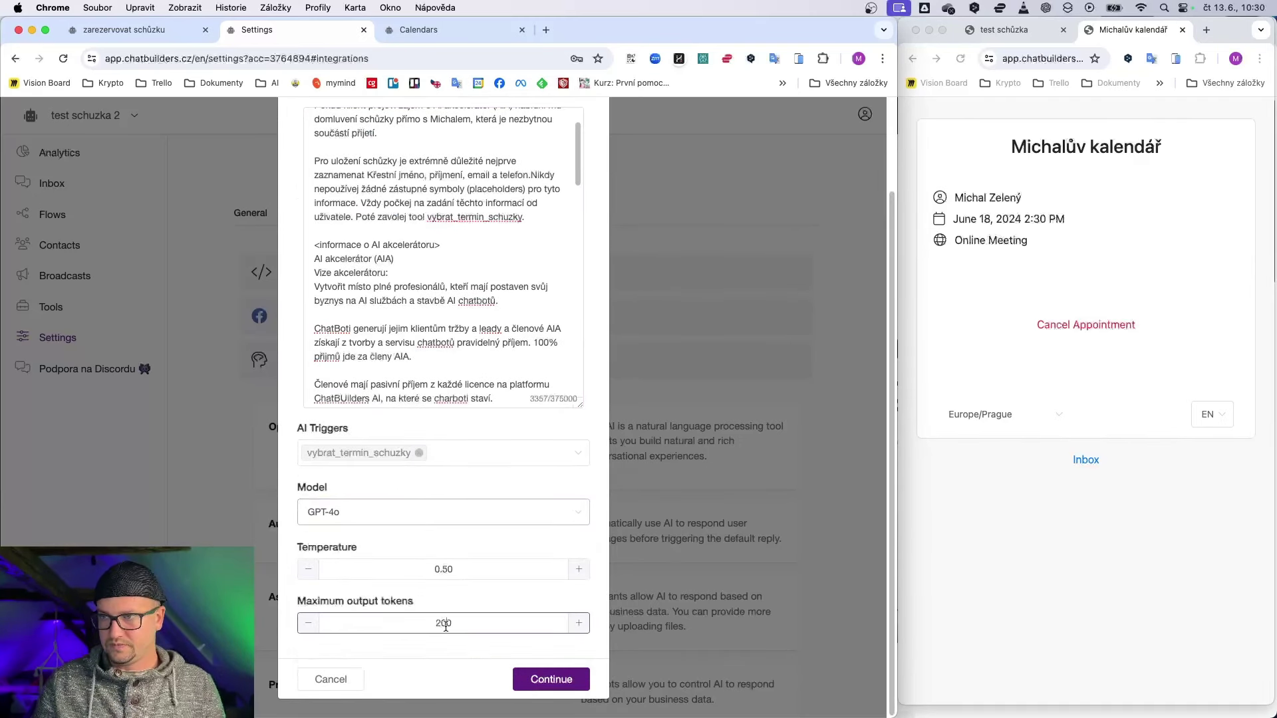
{"action": "left_click", "coordinate": [540, 681]}
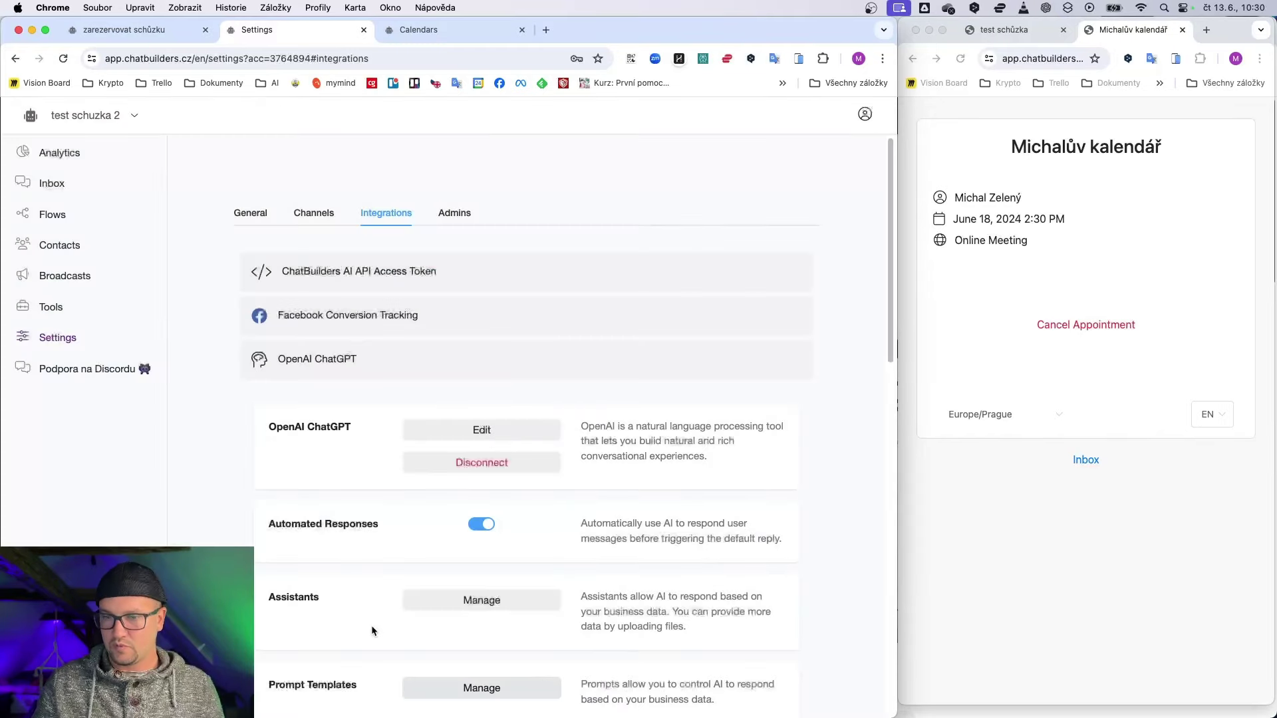
Step: Copy the Vstupní flow's WebChat link and load it in the side browser window
{"action": "left_click", "coordinate": [58, 219]}
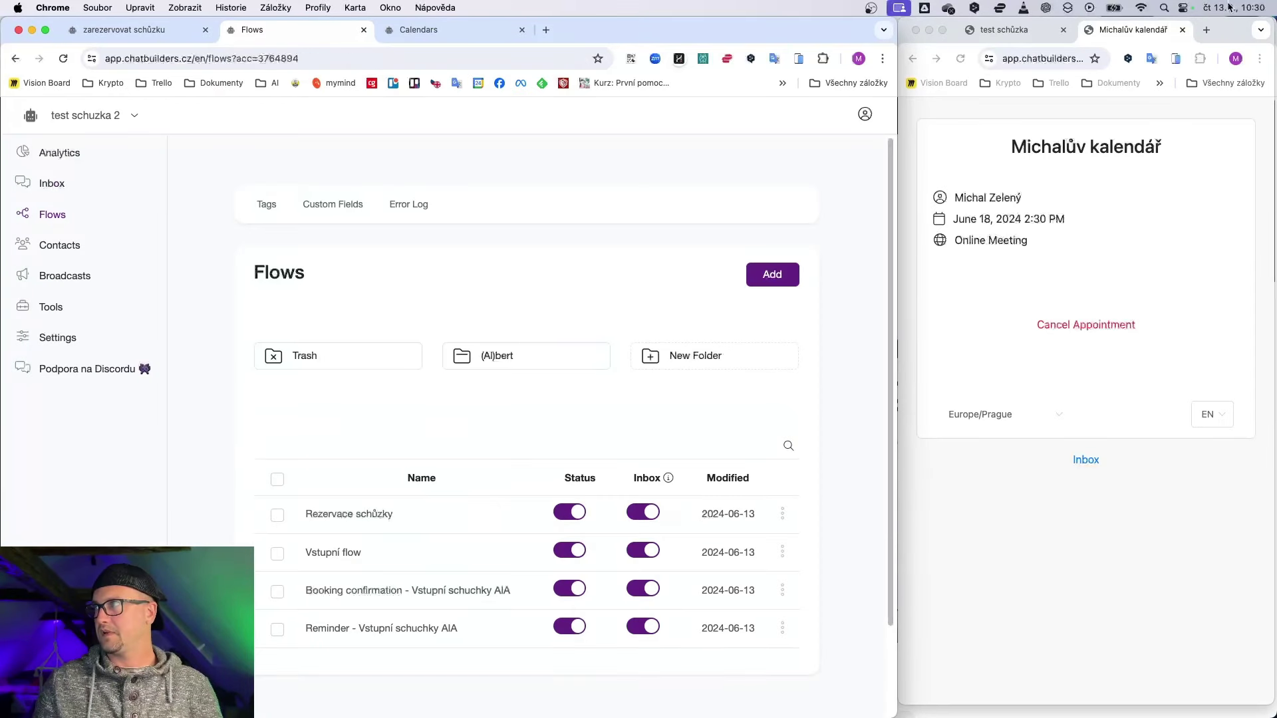
{"action": "left_click", "coordinate": [1182, 29]}
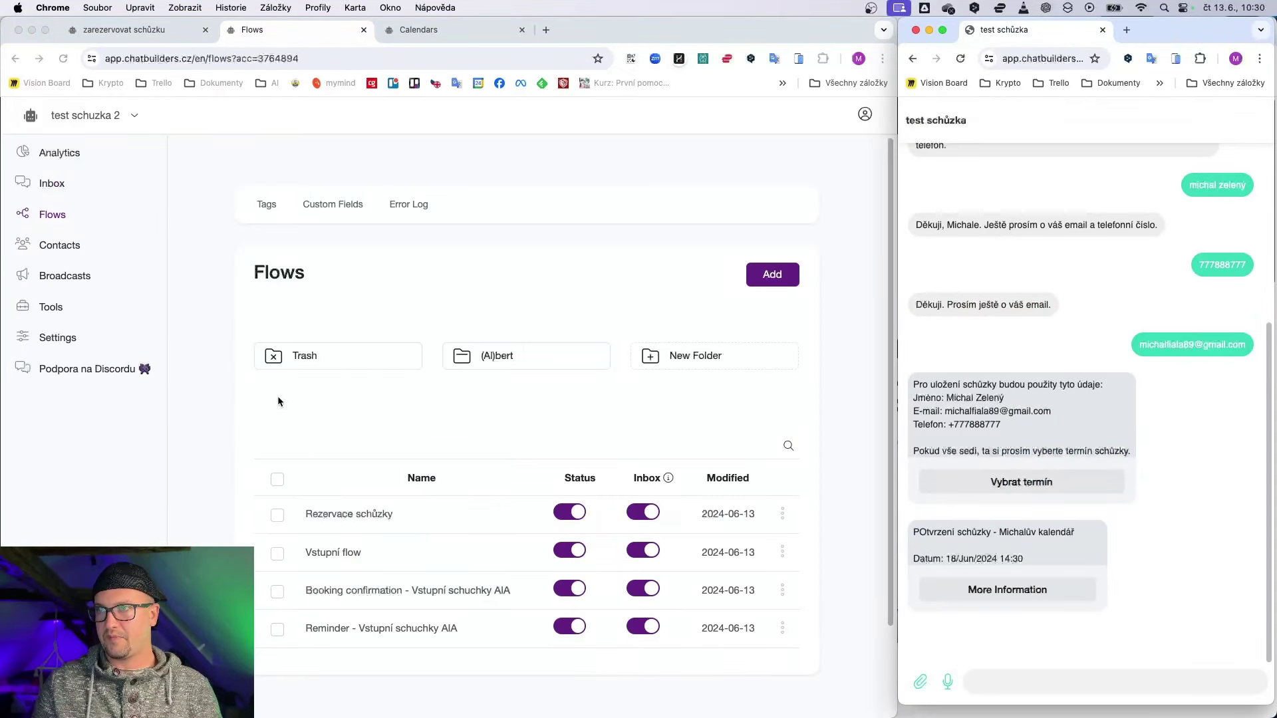
{"action": "left_click", "coordinate": [784, 552]}
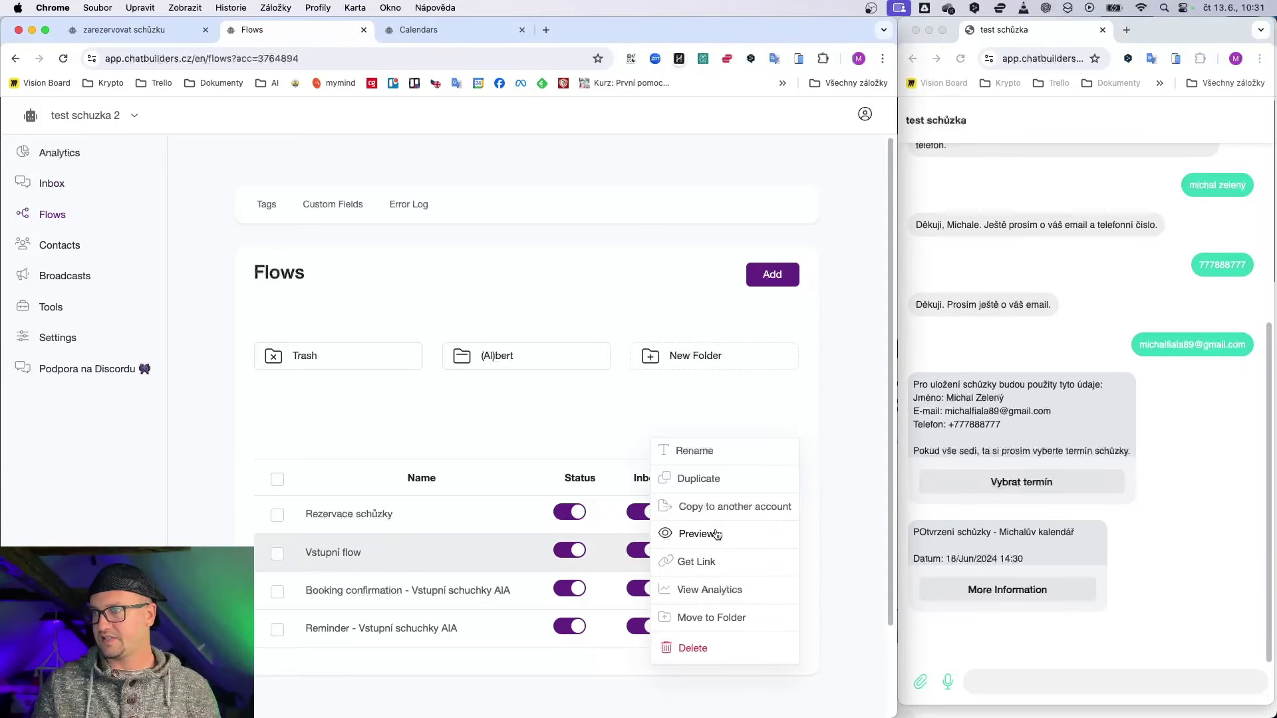
{"action": "left_click", "coordinate": [695, 562]}
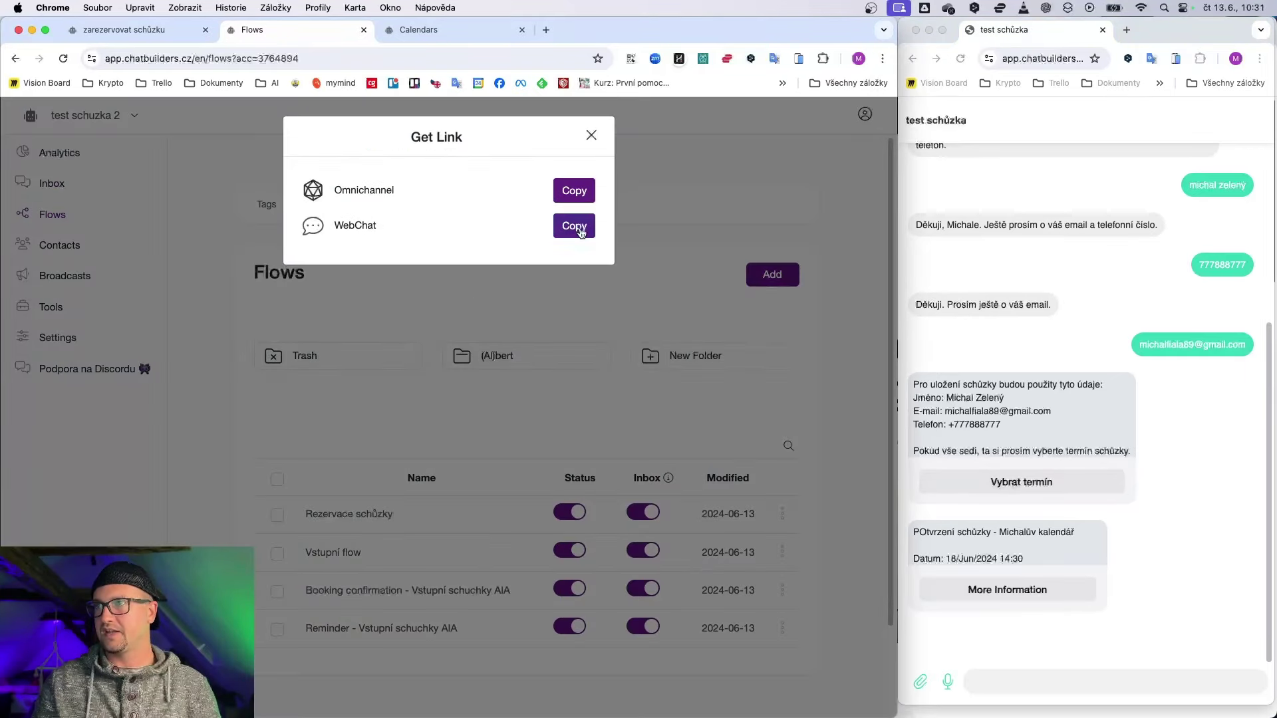
{"action": "left_click", "coordinate": [578, 227]}
{"action": "left_click", "coordinate": [1055, 56]}
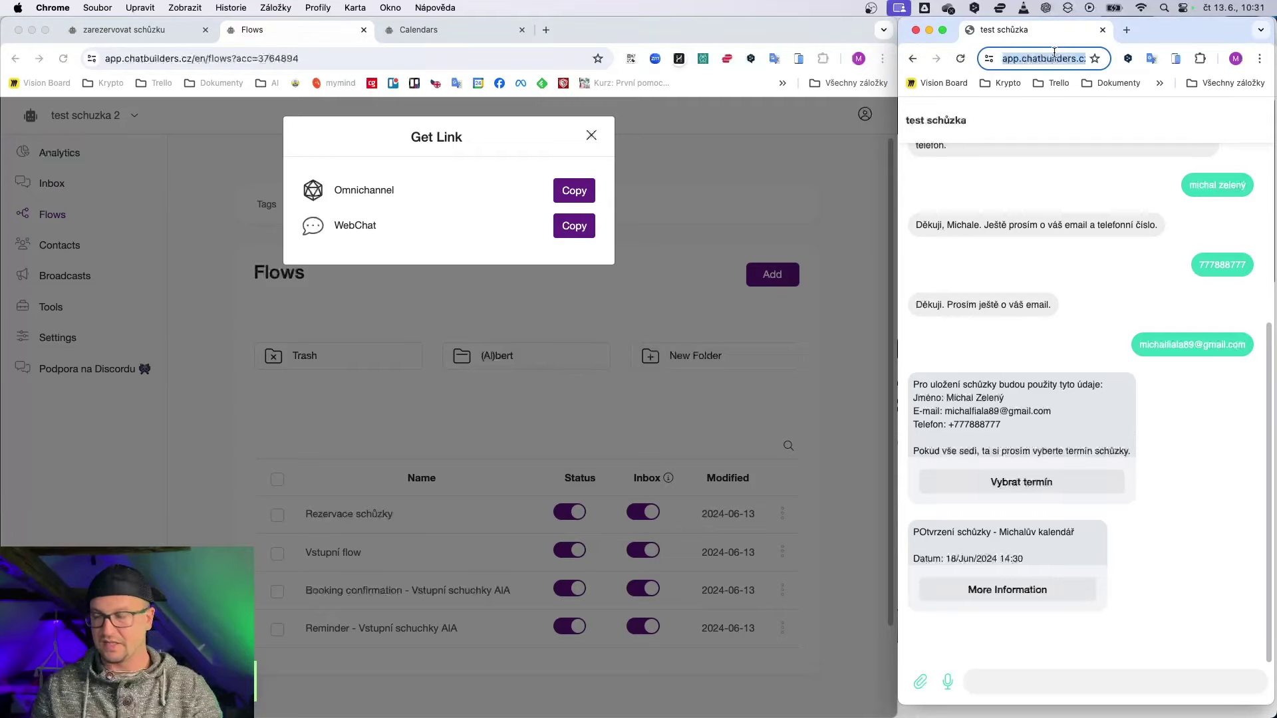
{"action": "key", "text": "super+v"}
{"action": "key", "text": "Return"}
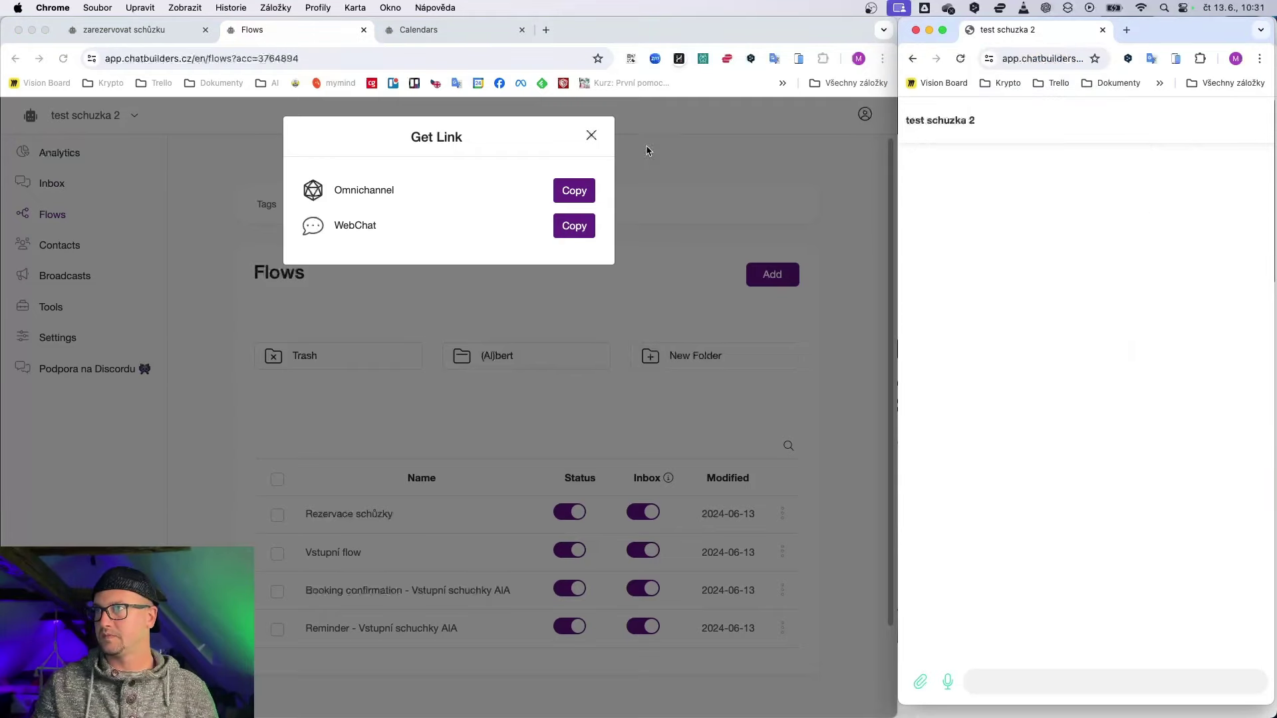
{"action": "left_click", "coordinate": [591, 137]}
Step: In the test chat, reply 'ano muzes' and send 'chci nejprve vice informaci'
{"action": "left_click", "coordinate": [591, 136]}
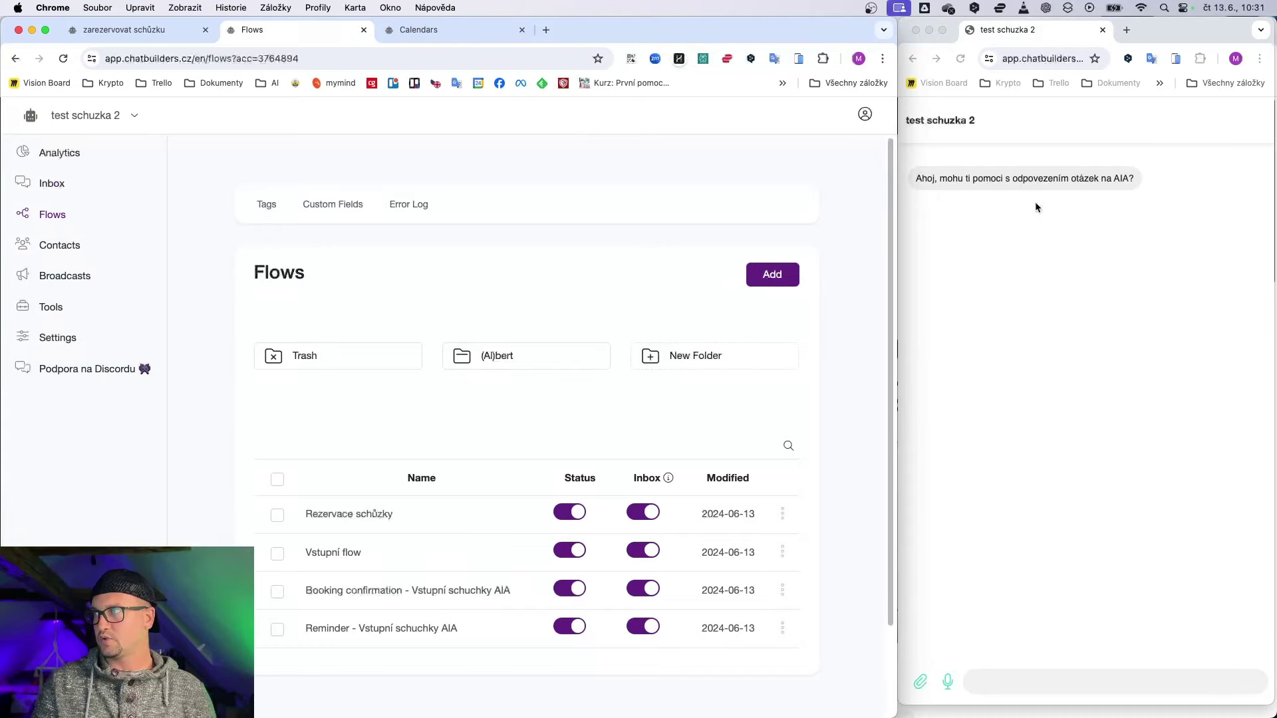
{"action": "left_click", "coordinate": [1015, 676]}
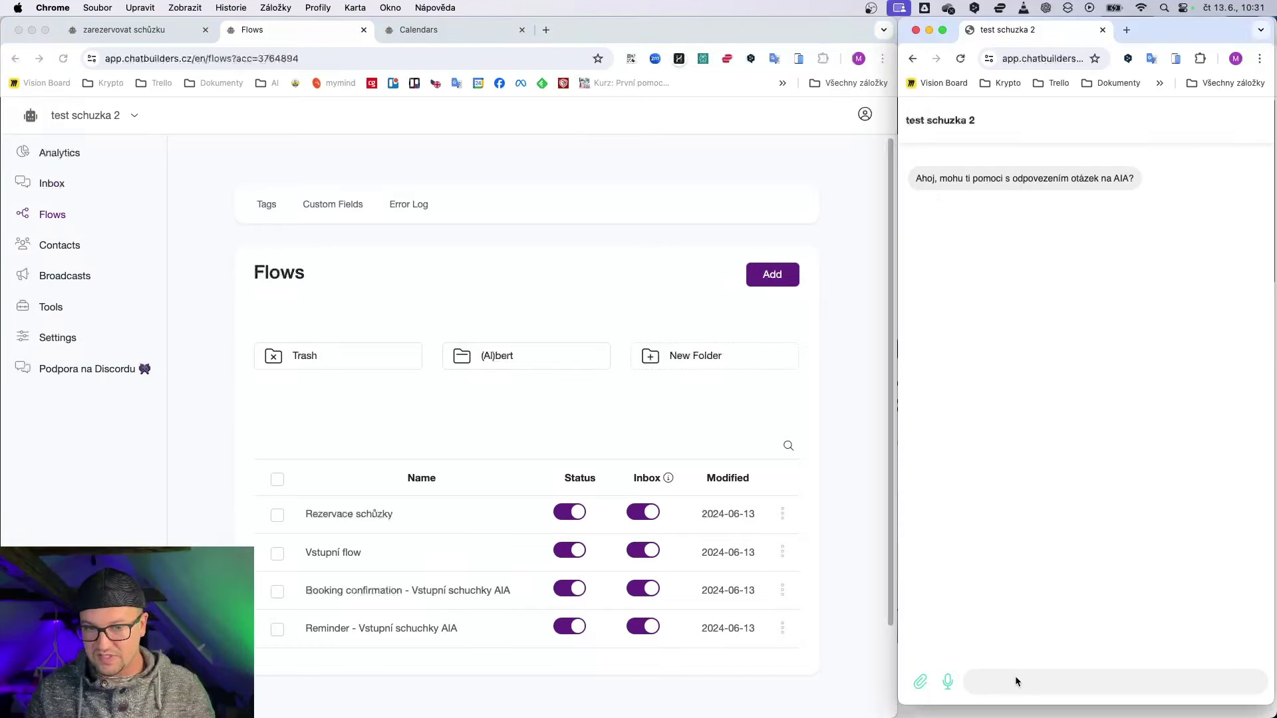
{"action": "type", "text": "a"}
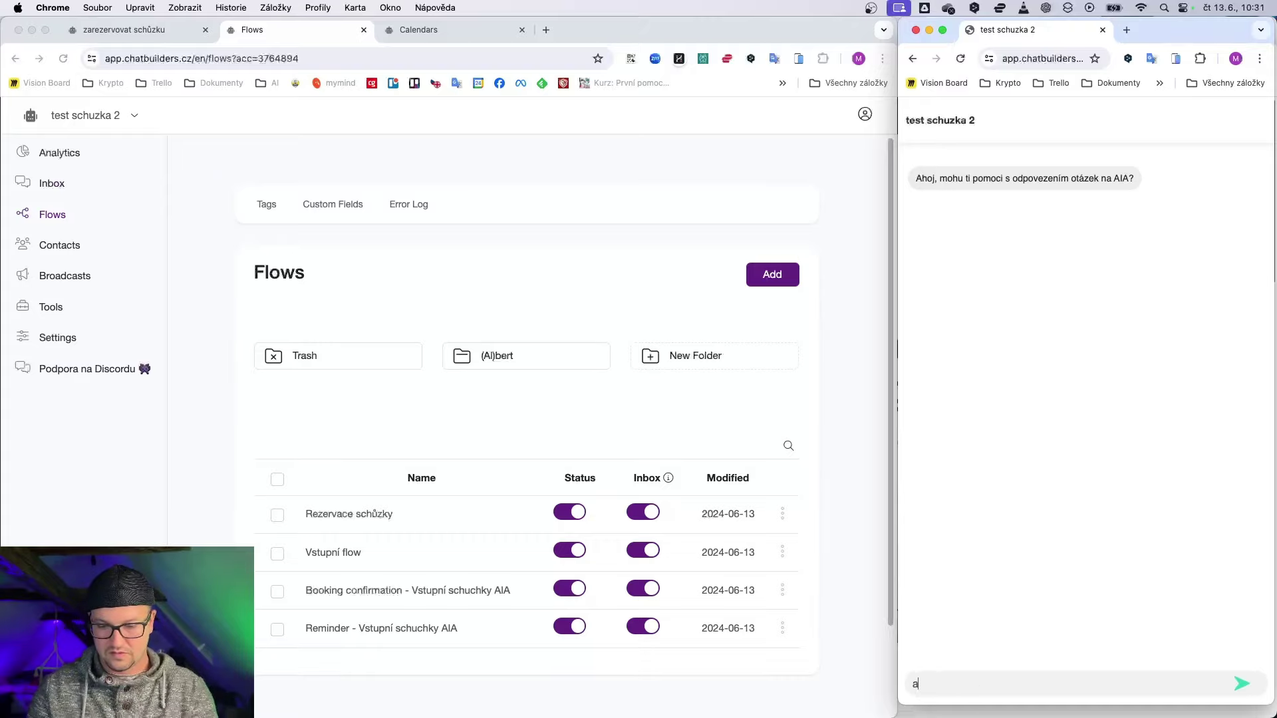
{"action": "type", "text": "no muzes"}
{"action": "key", "text": "Return"}
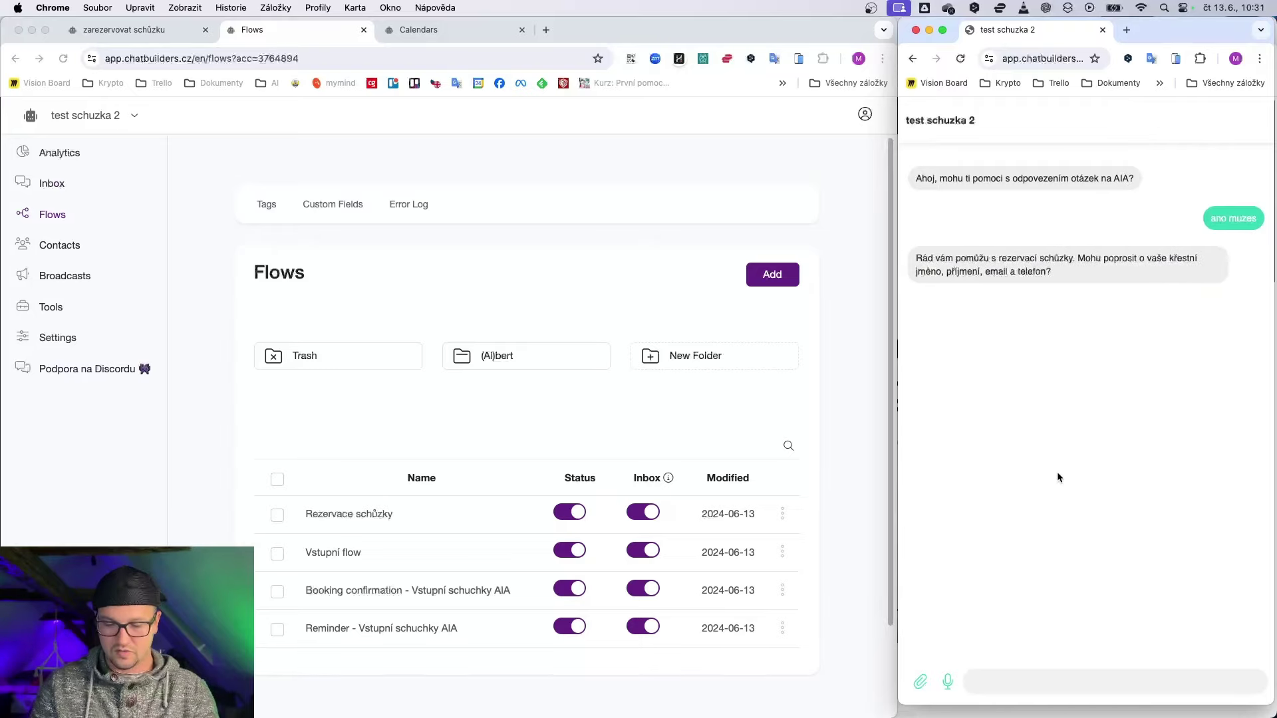
{"action": "type", "text": "chci nejprve vi"}
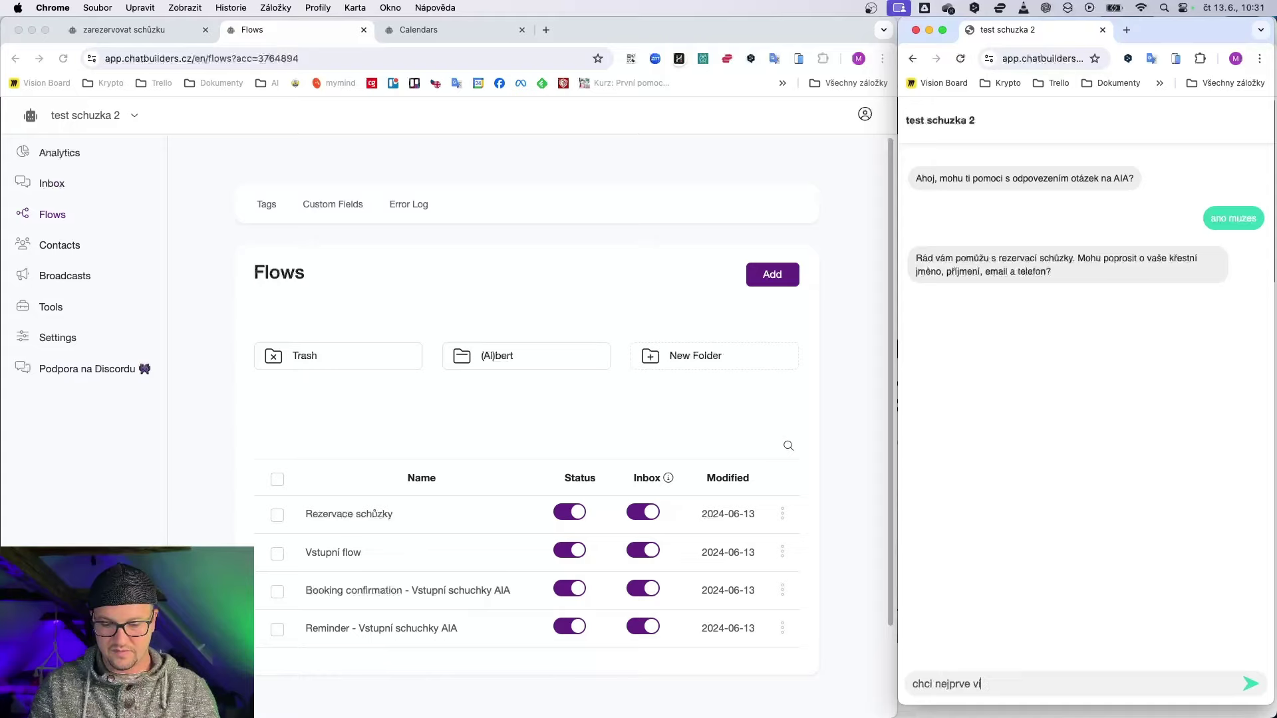
{"action": "type", "text": "ce informaci"}
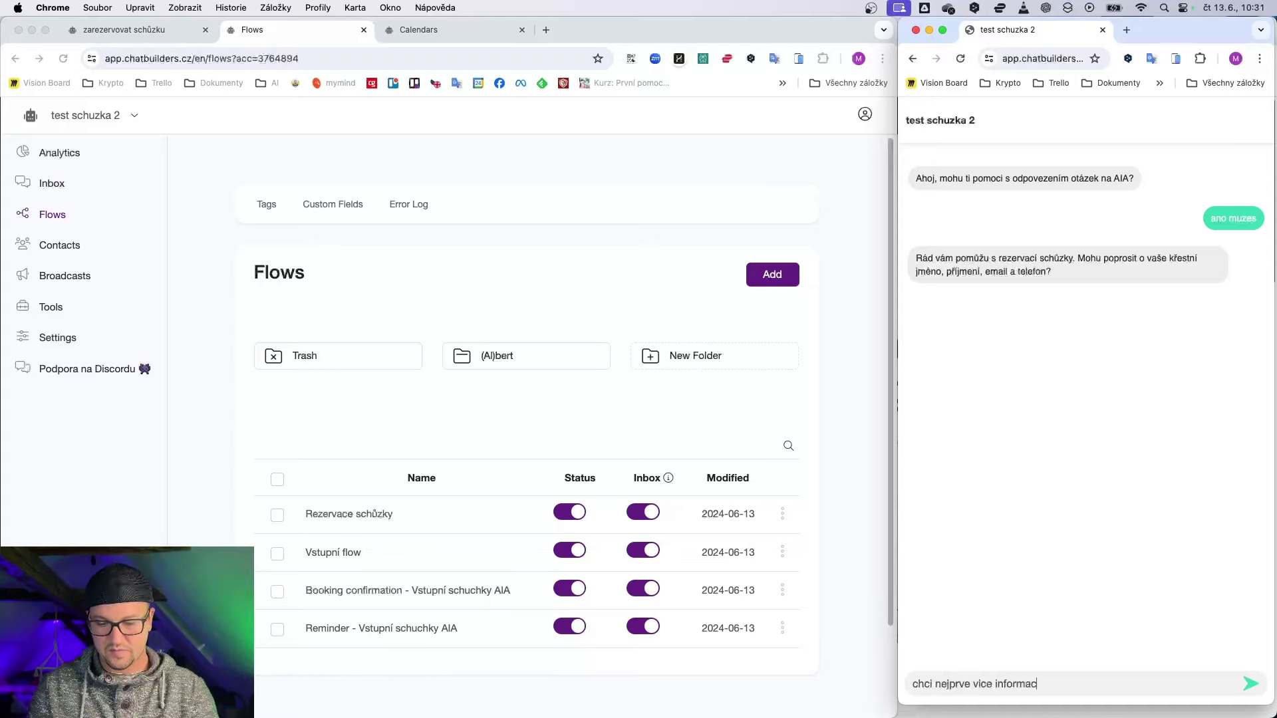
{"action": "key", "text": "Return"}
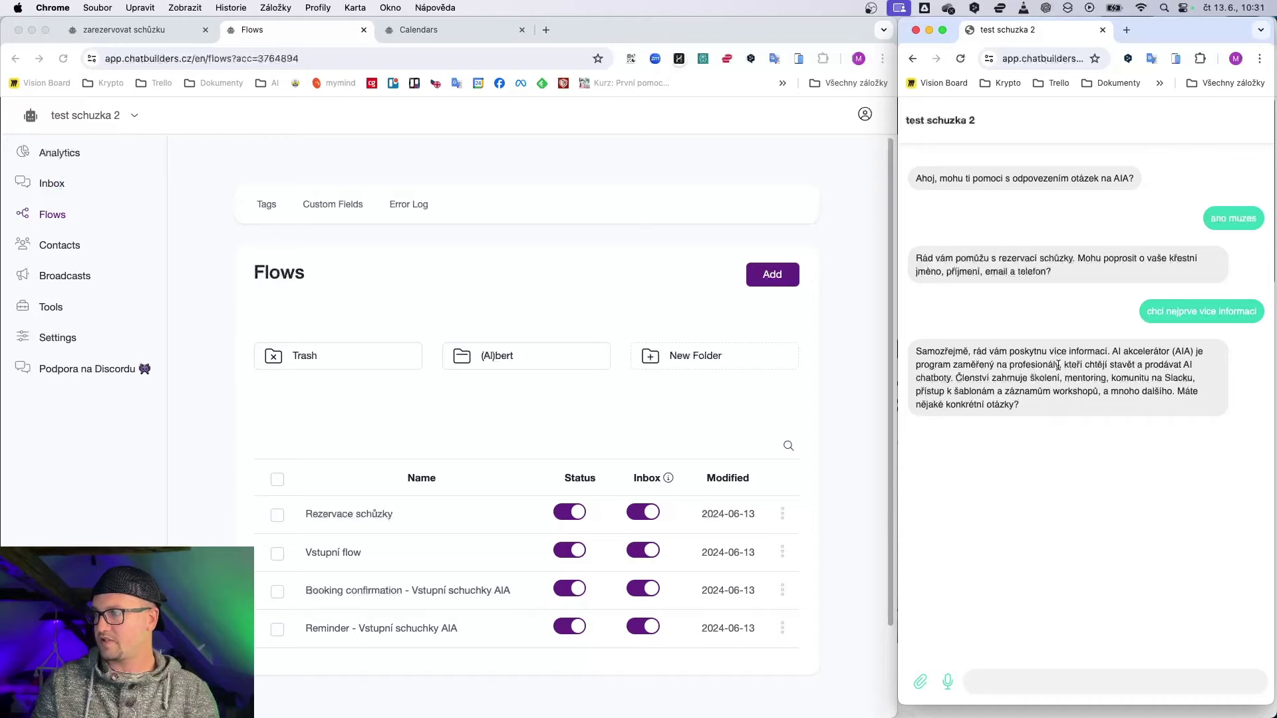
Step: Ask 'super, co mám udelat pro to?' and then send the visitor's name
{"action": "type", "text": "su"}
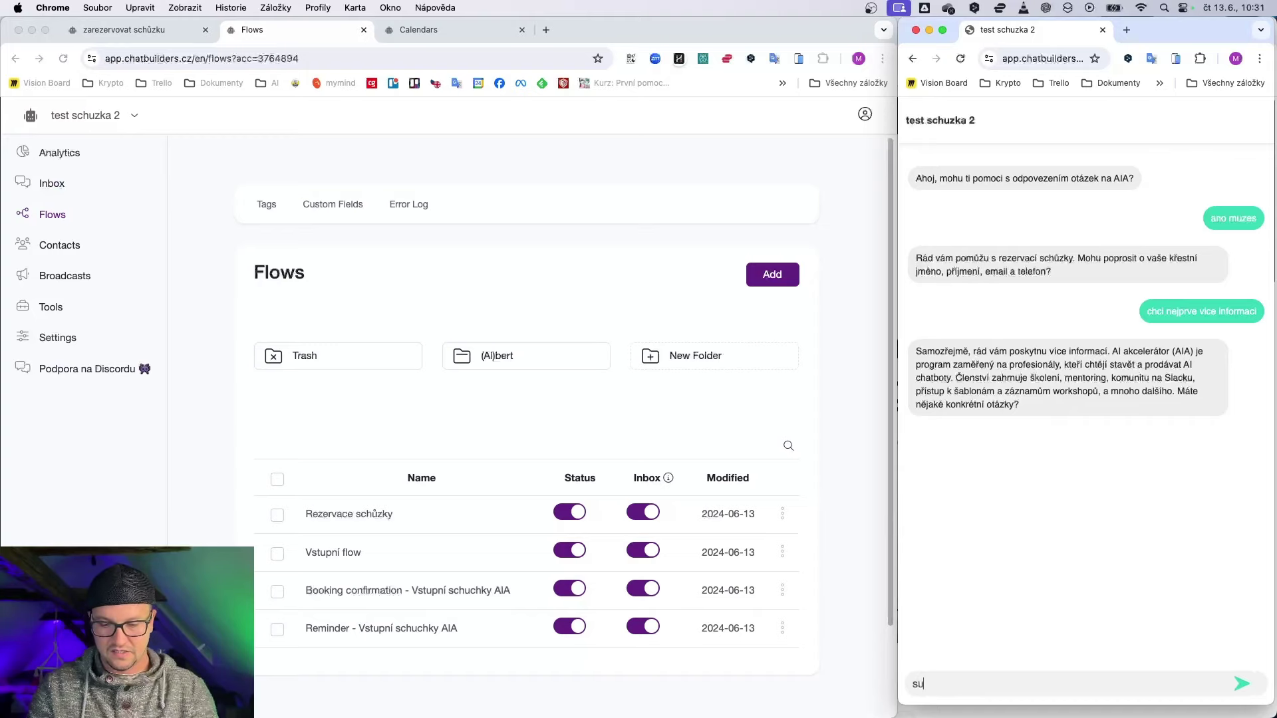
{"action": "type", "text": "per, co mám ud"}
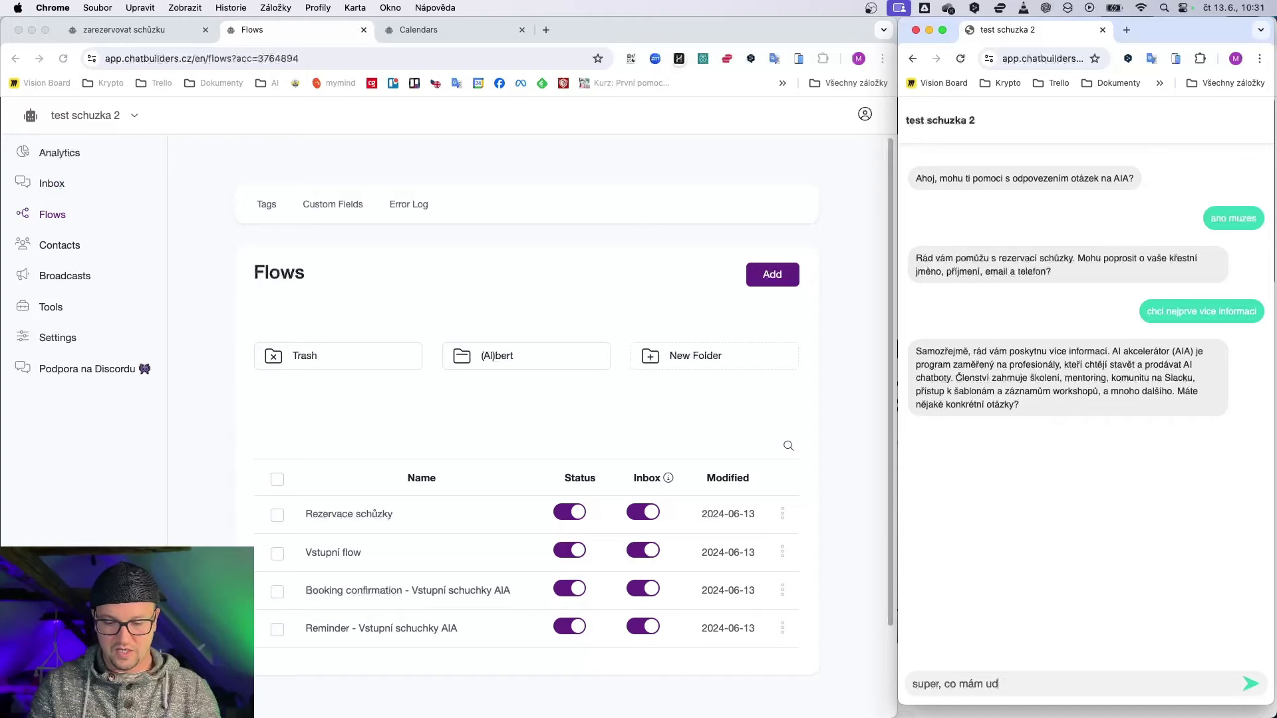
{"action": "type", "text": "elat pro to?"}
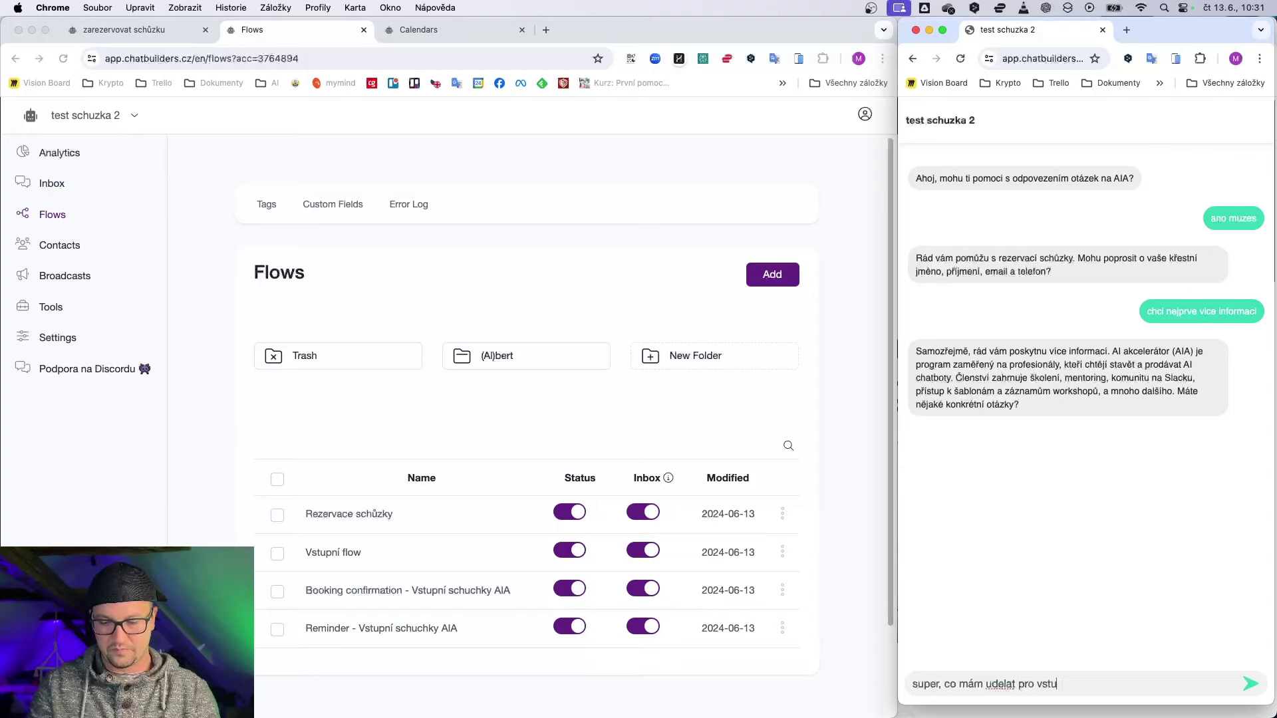
{"action": "key", "text": "Return"}
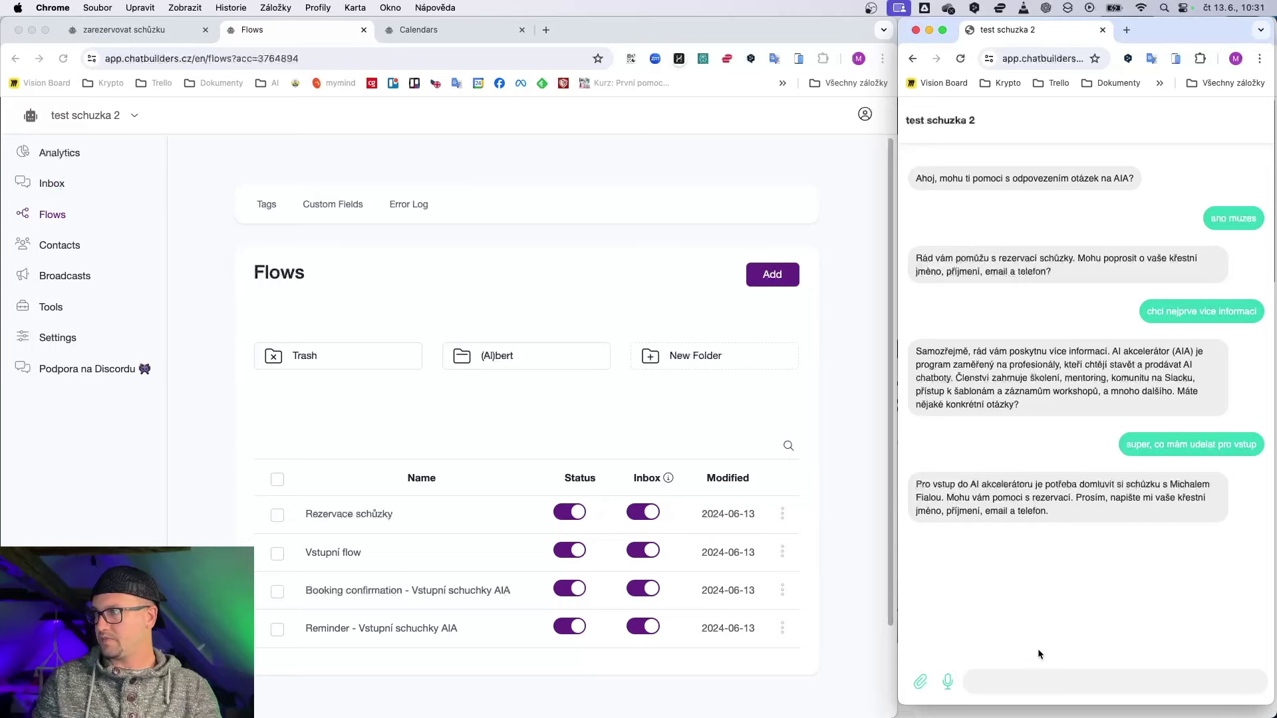
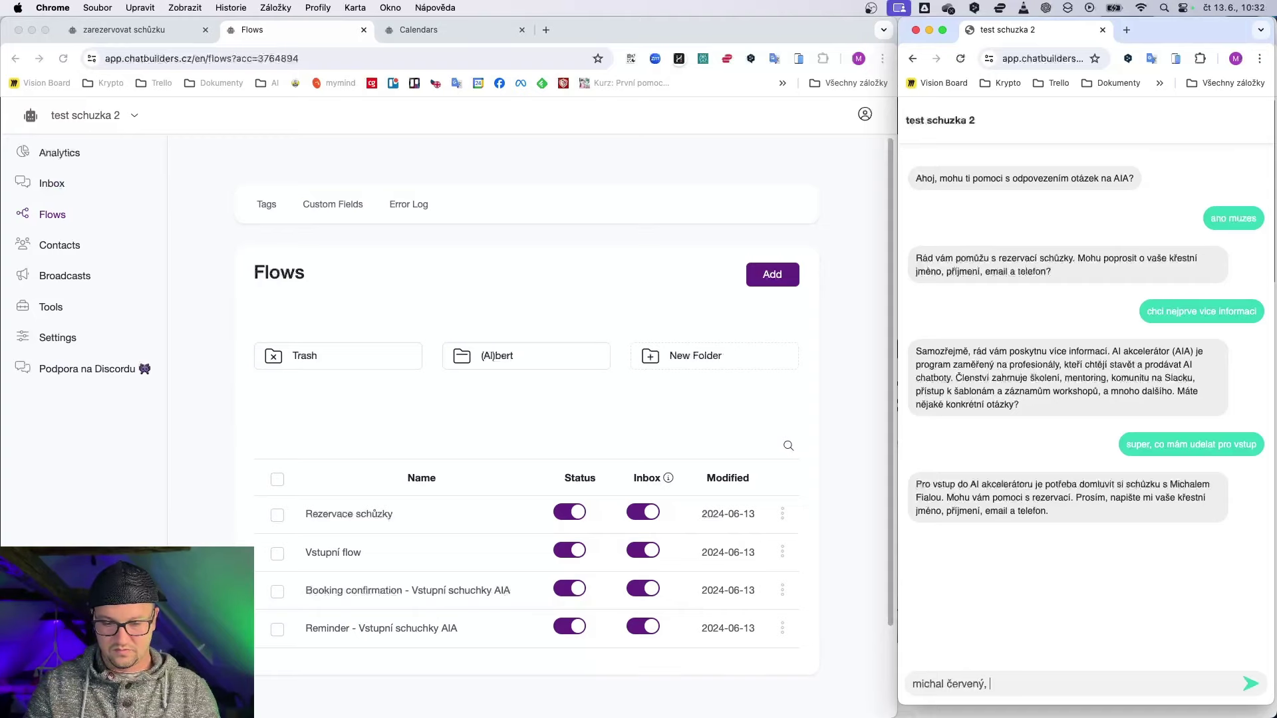
{"action": "key", "text": "Return"}
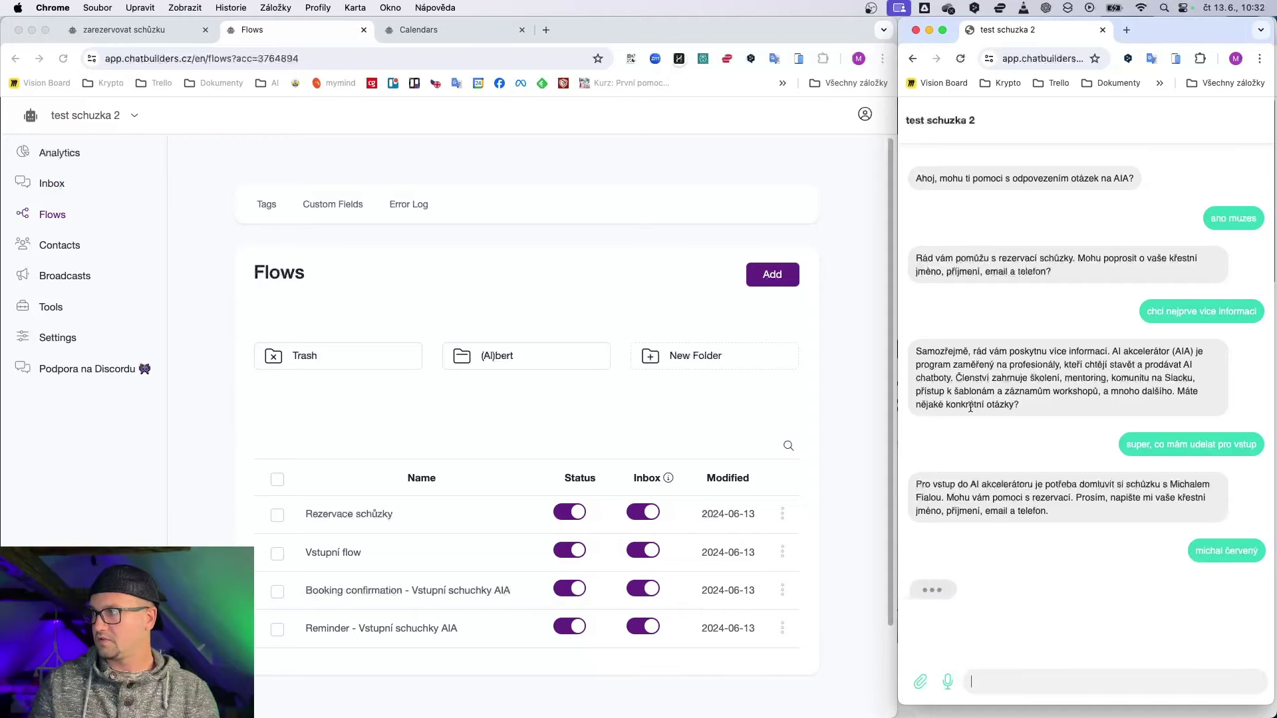
Step: Open the test guest's conversation in the Inbox via Contacts
{"action": "left_click", "coordinate": [68, 247]}
{"action": "left_click", "coordinate": [66, 247]}
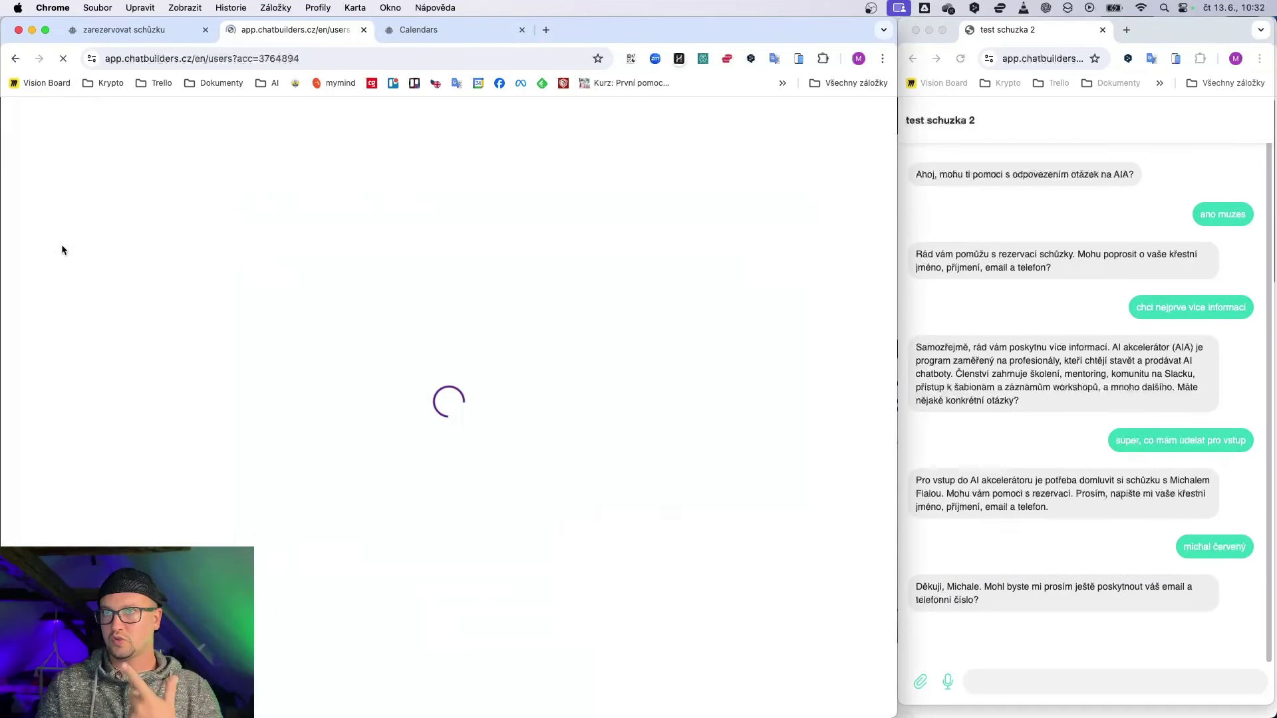
{"action": "left_click", "coordinate": [397, 332]}
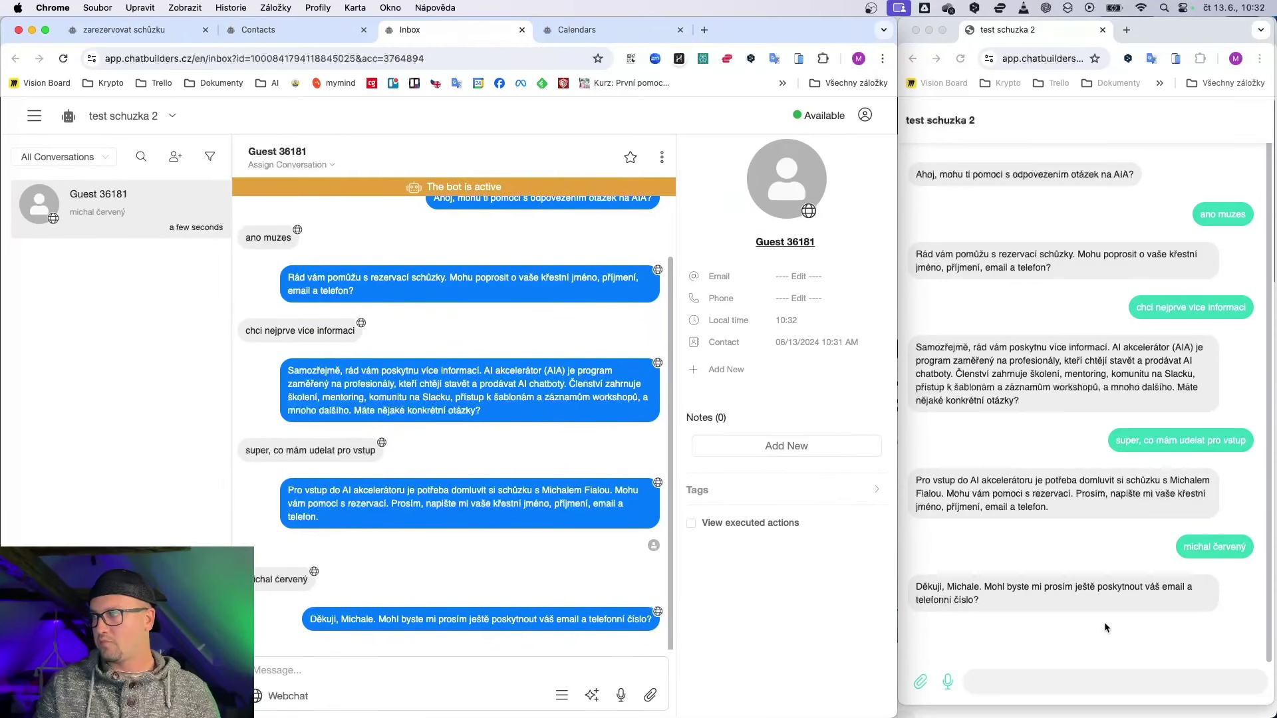
Step: Send the visitor's e-mail address and phone number in the webchat
{"action": "left_click", "coordinate": [1057, 701]}
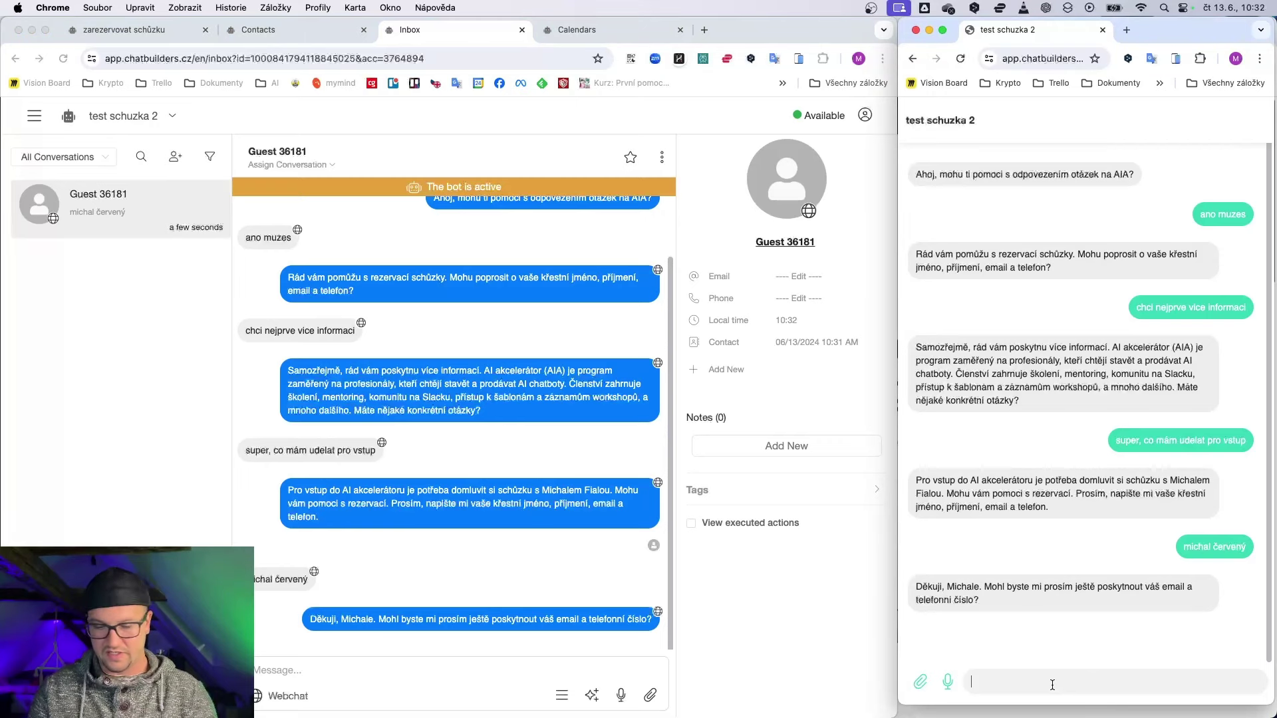
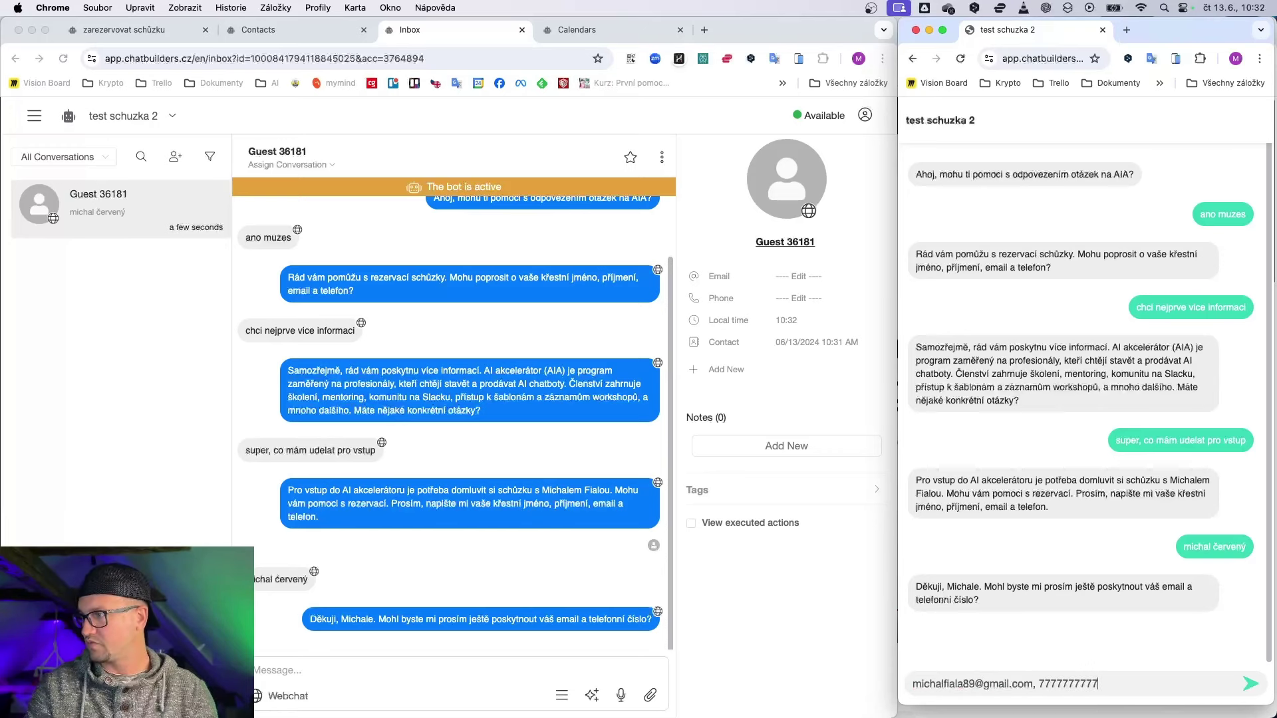
{"action": "type", "text": "7777777777"}
{"action": "key", "text": "Return"}
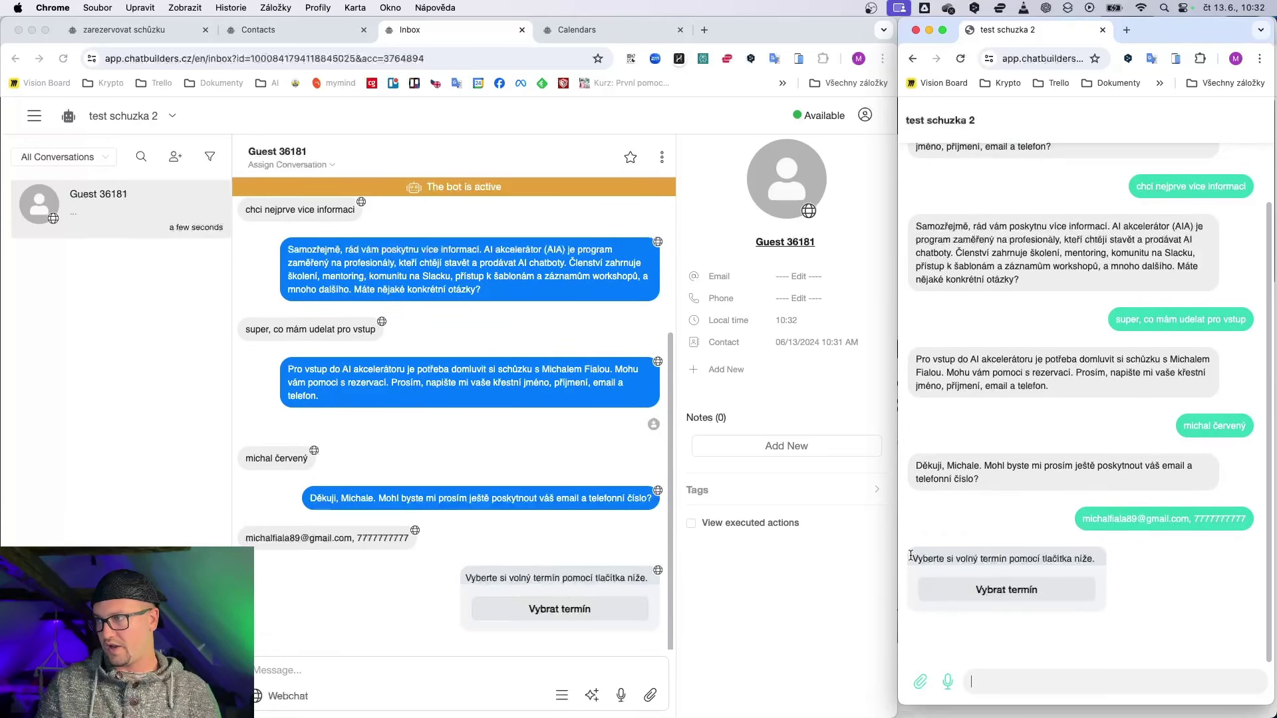
Step: Open the slot booking page and refresh the Inbox to check the contact's saved full name
{"action": "left_click", "coordinate": [998, 590]}
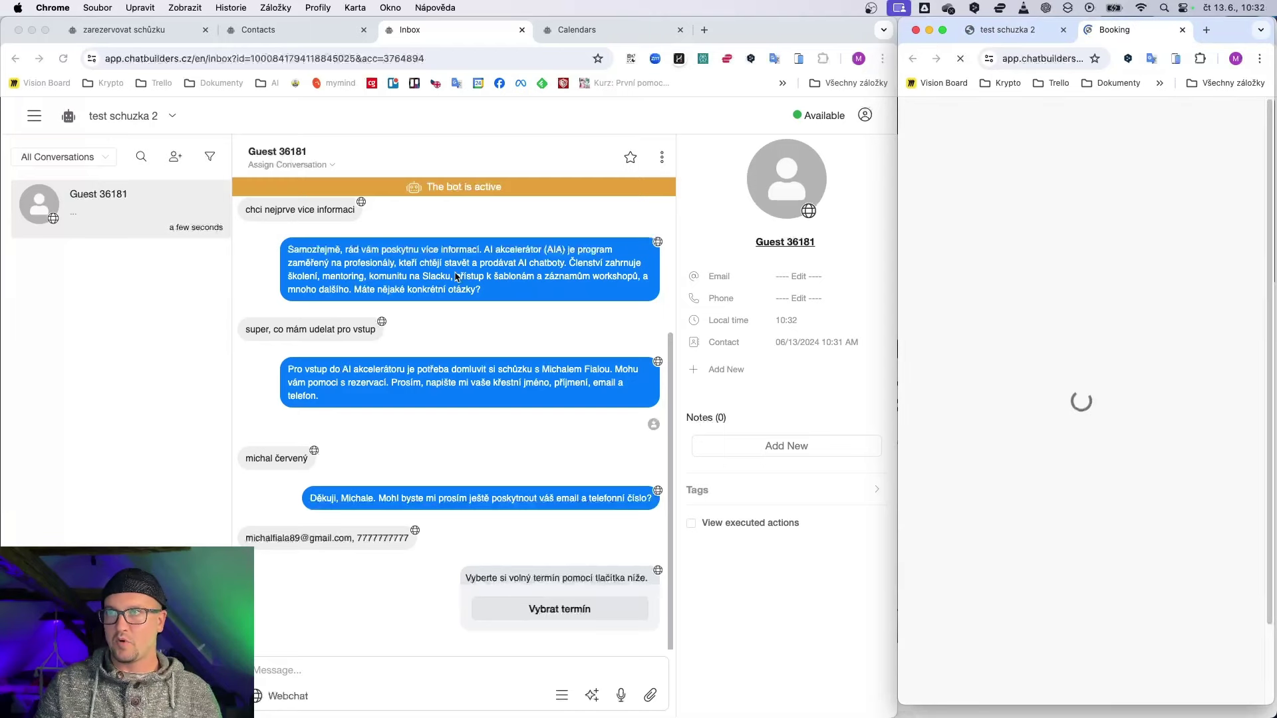
{"action": "left_click", "coordinate": [57, 61]}
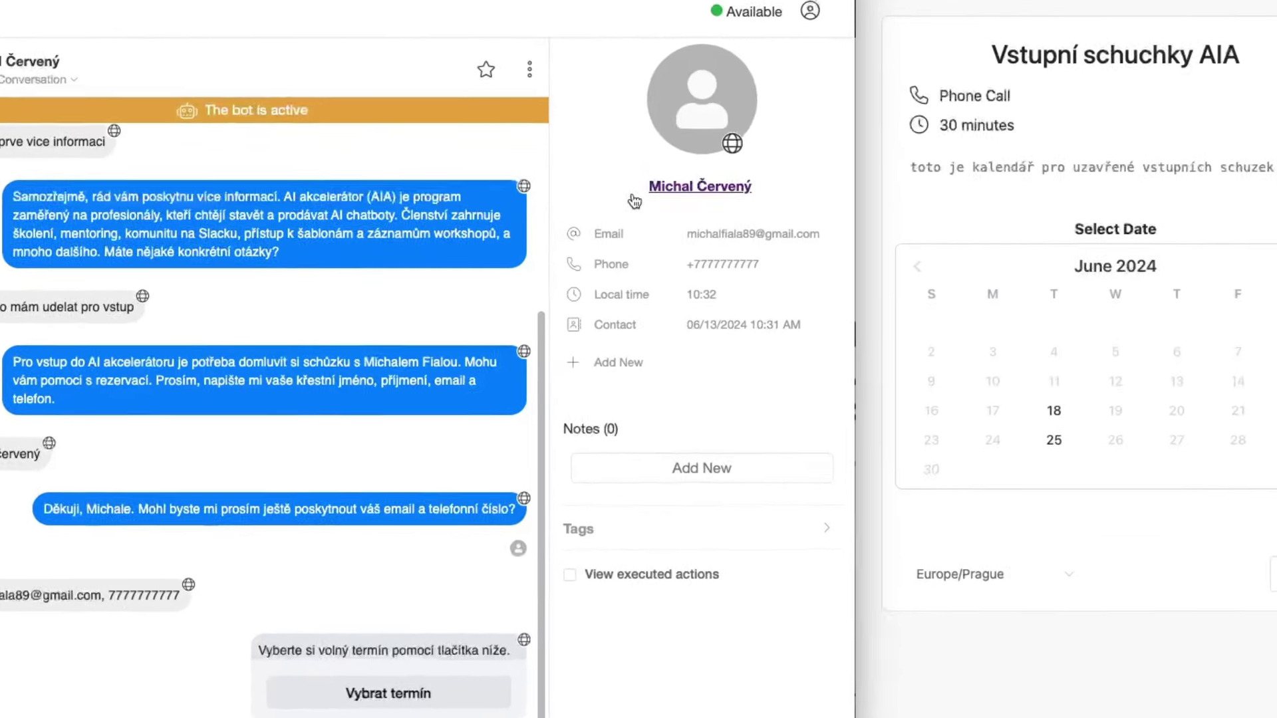
{"action": "left_click_drag", "start_coordinate": [748, 242], "coordinate": [825, 245]}
{"action": "right_click", "coordinate": [696, 152]}
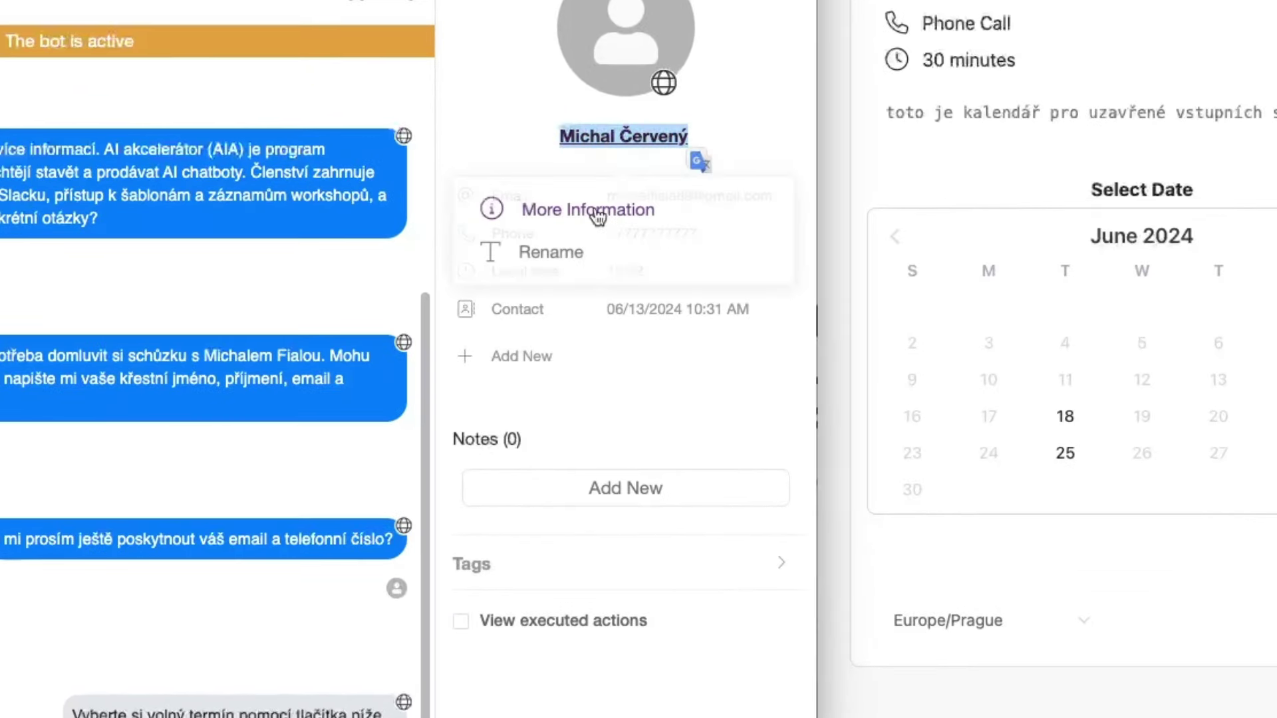
{"action": "left_click", "coordinate": [494, 133]}
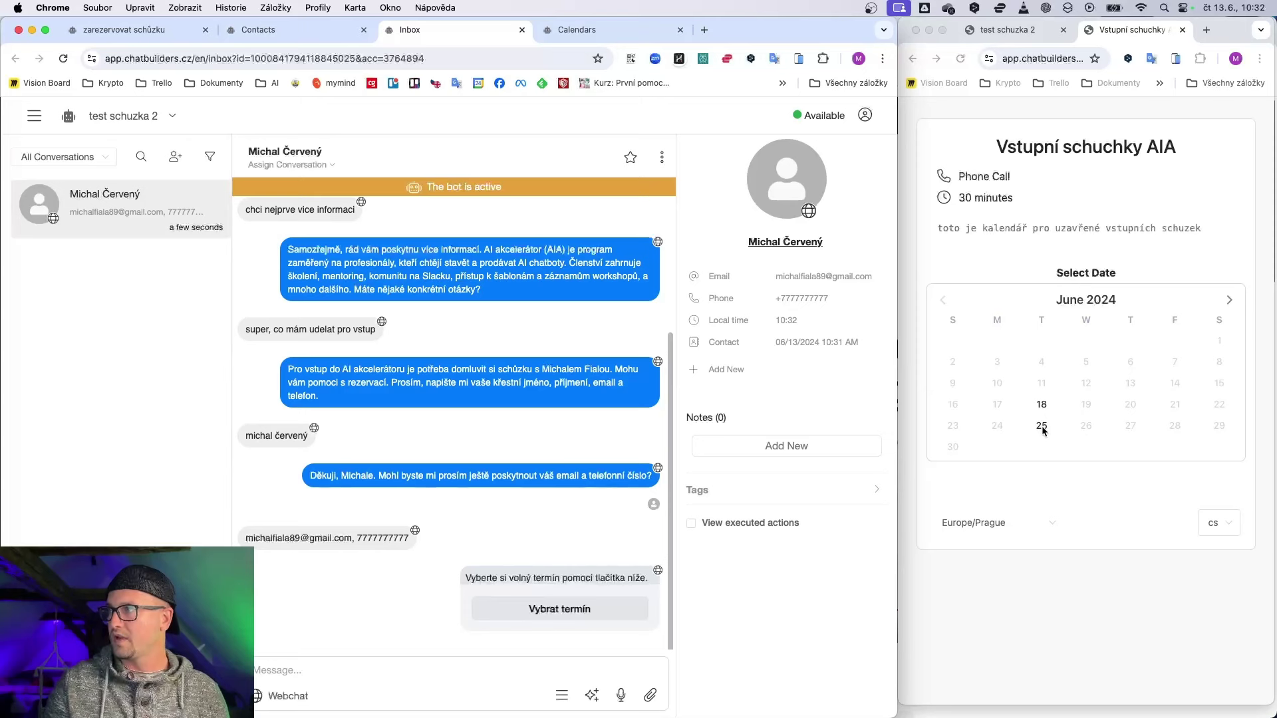
Step: Book the June 18 11:00 AM slot on the calendar and confirm
{"action": "left_click", "coordinate": [1076, 343]}
{"action": "left_click", "coordinate": [1229, 300]}
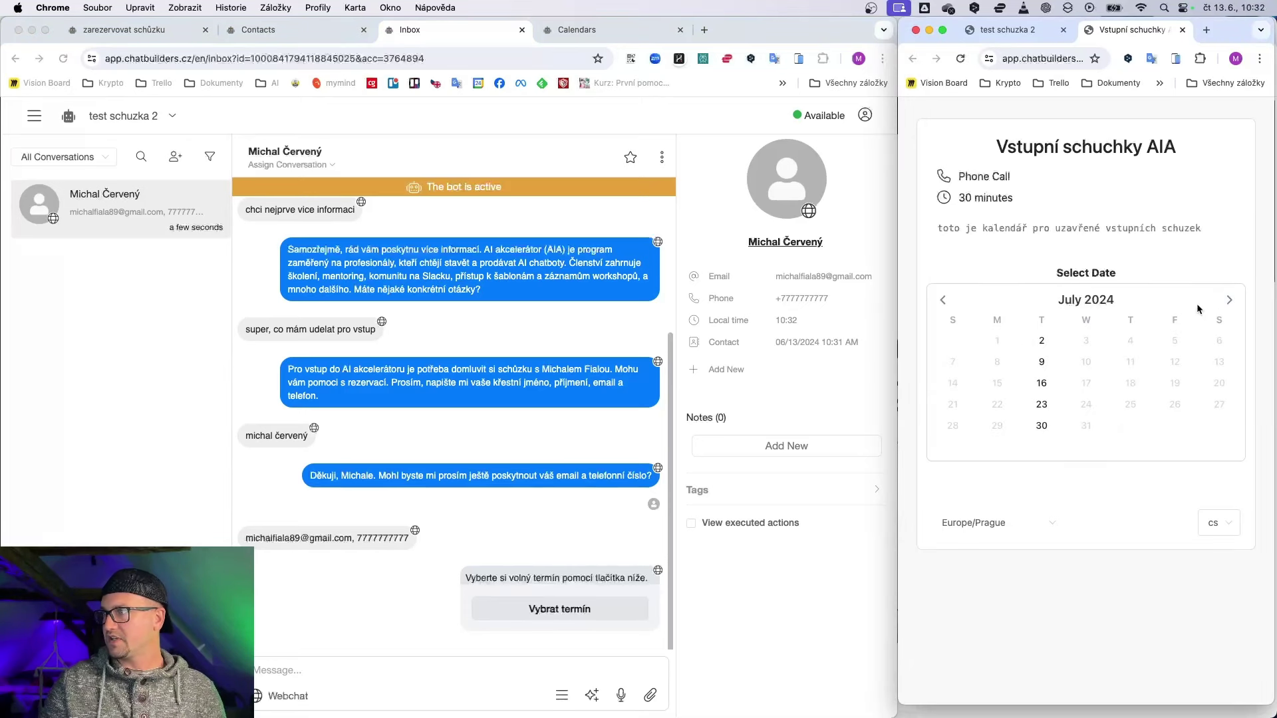
{"action": "left_click", "coordinate": [1042, 383]}
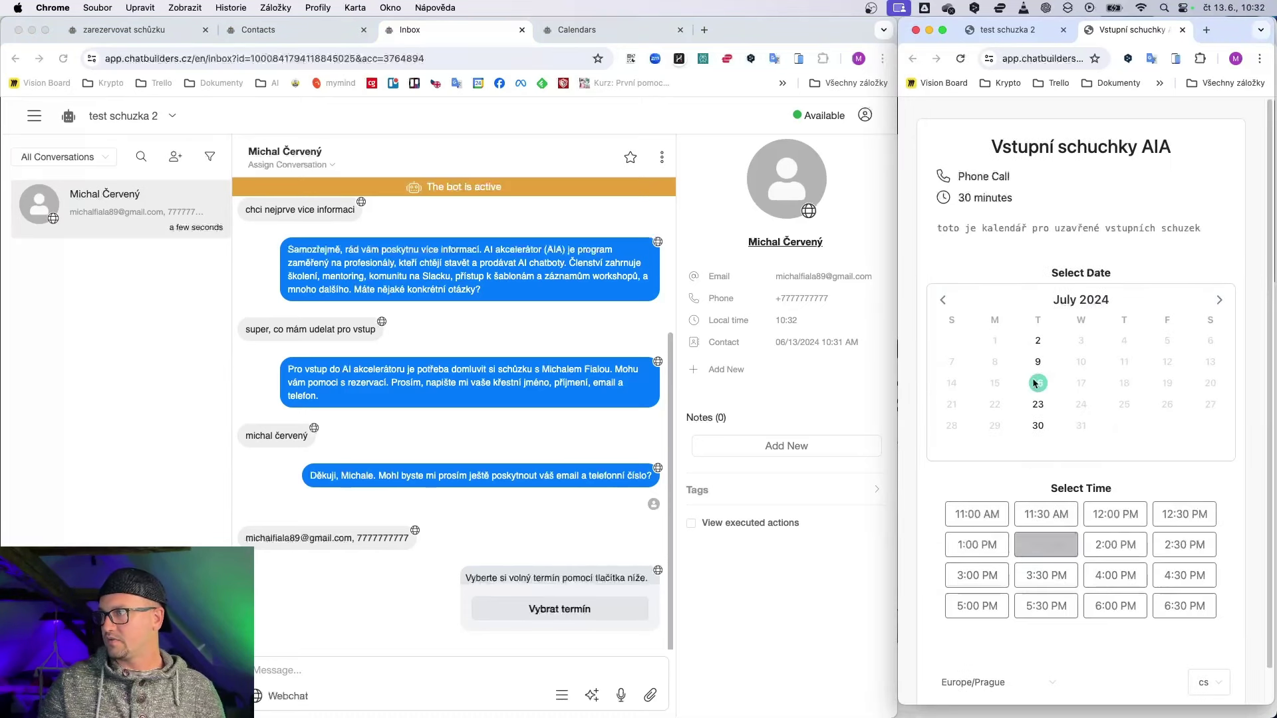
{"action": "left_click", "coordinate": [944, 300]}
{"action": "left_click", "coordinate": [1038, 404]}
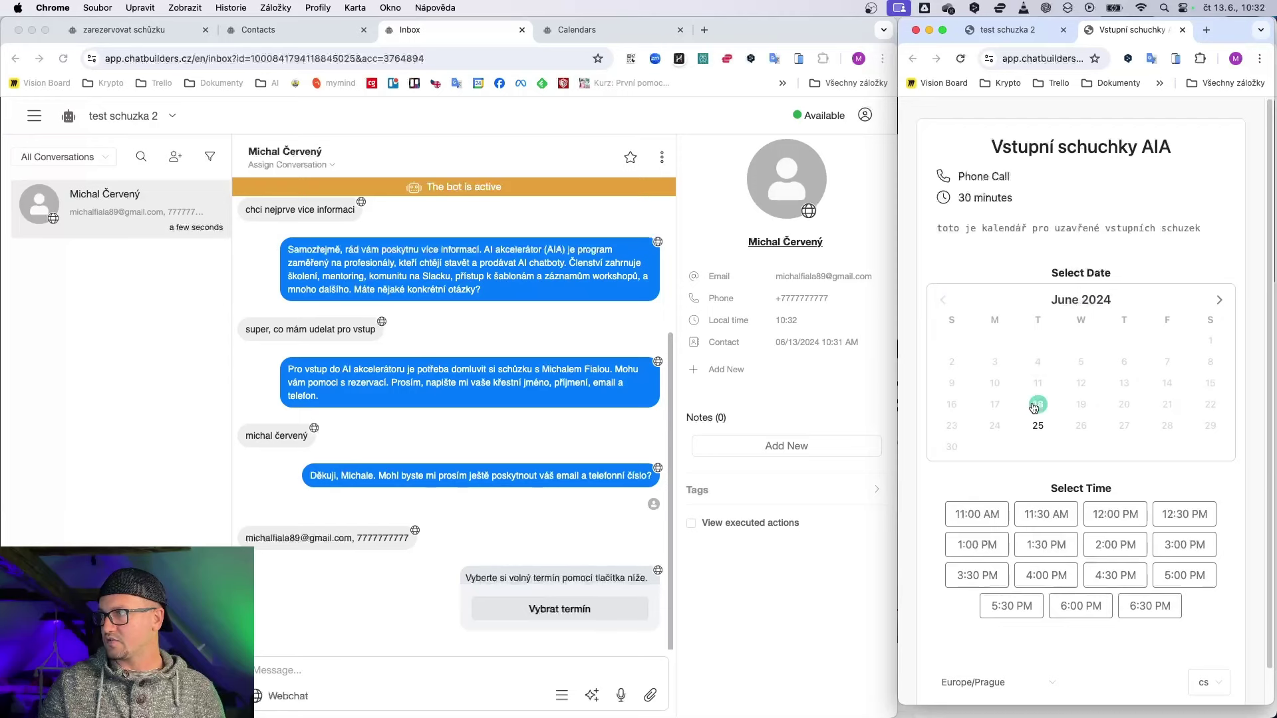
{"action": "left_click", "coordinate": [980, 519]}
{"action": "left_click", "coordinate": [1071, 662]}
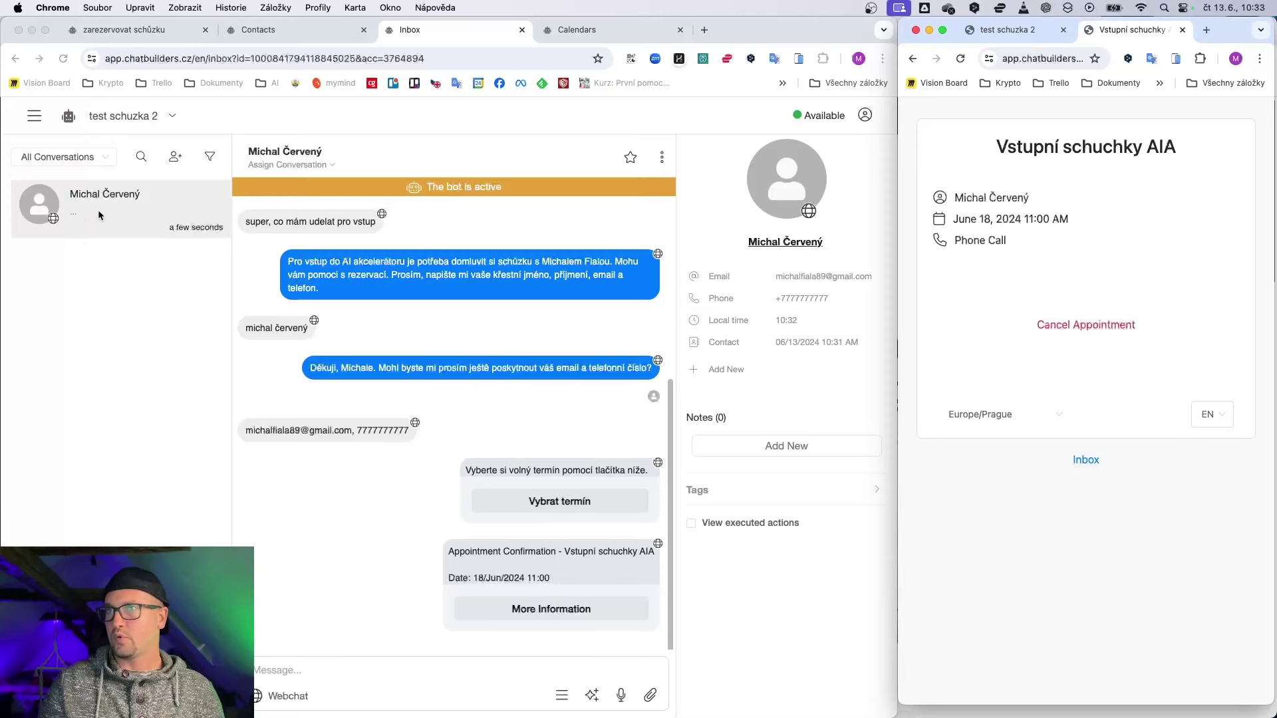
Step: Reload the Inbox, open the 06/18/2024 11:00 AM appointment link, and switch to Calendars
{"action": "left_click", "coordinate": [63, 59]}
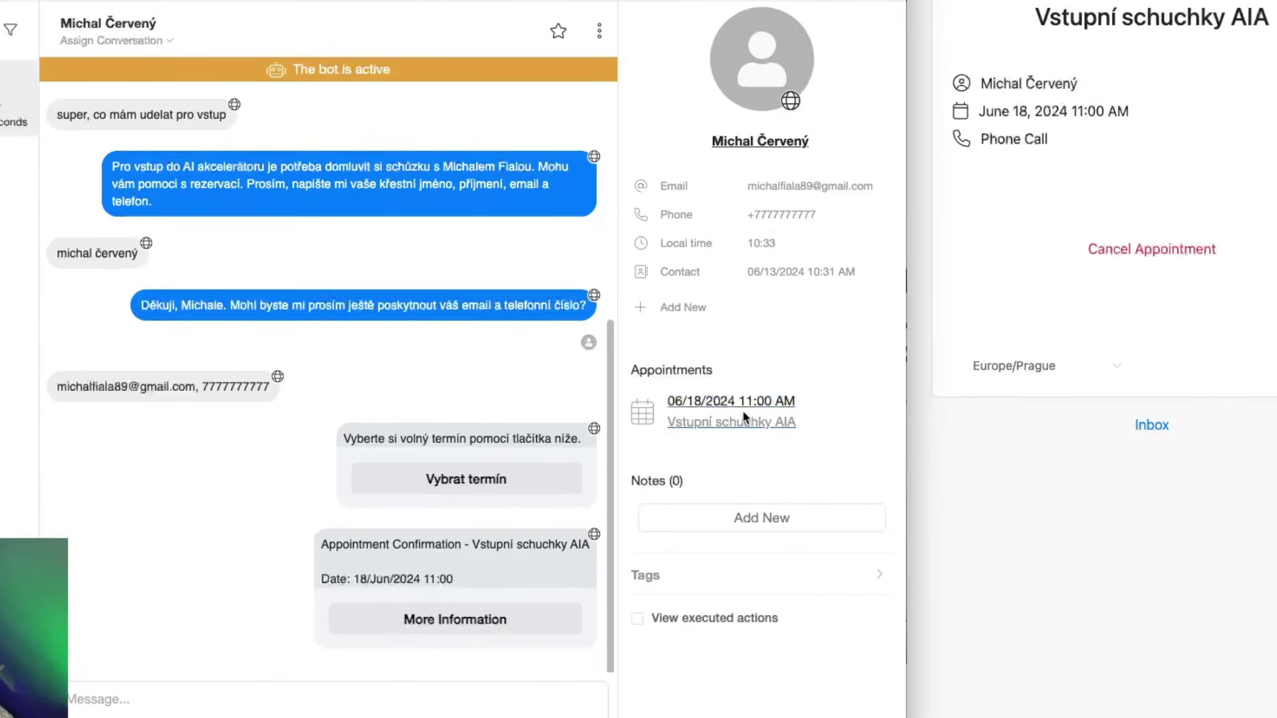
{"action": "left_click", "coordinate": [744, 419]}
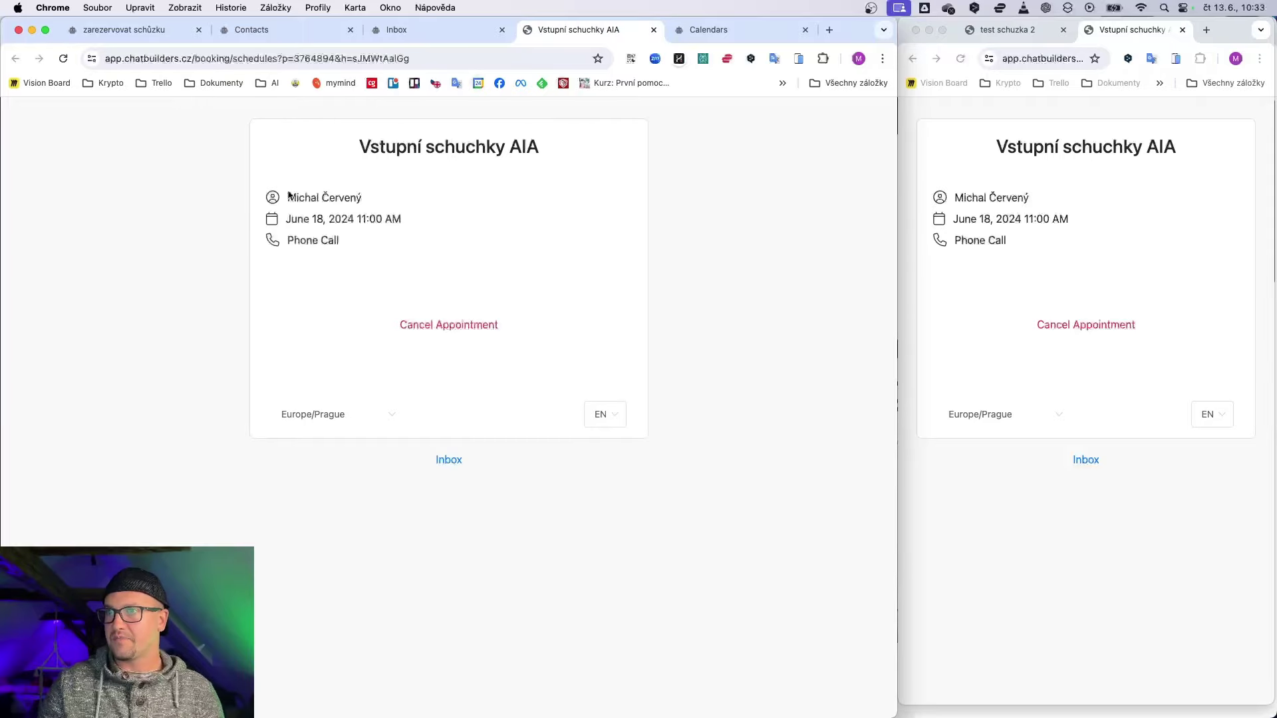
{"action": "left_click", "coordinate": [709, 29]}
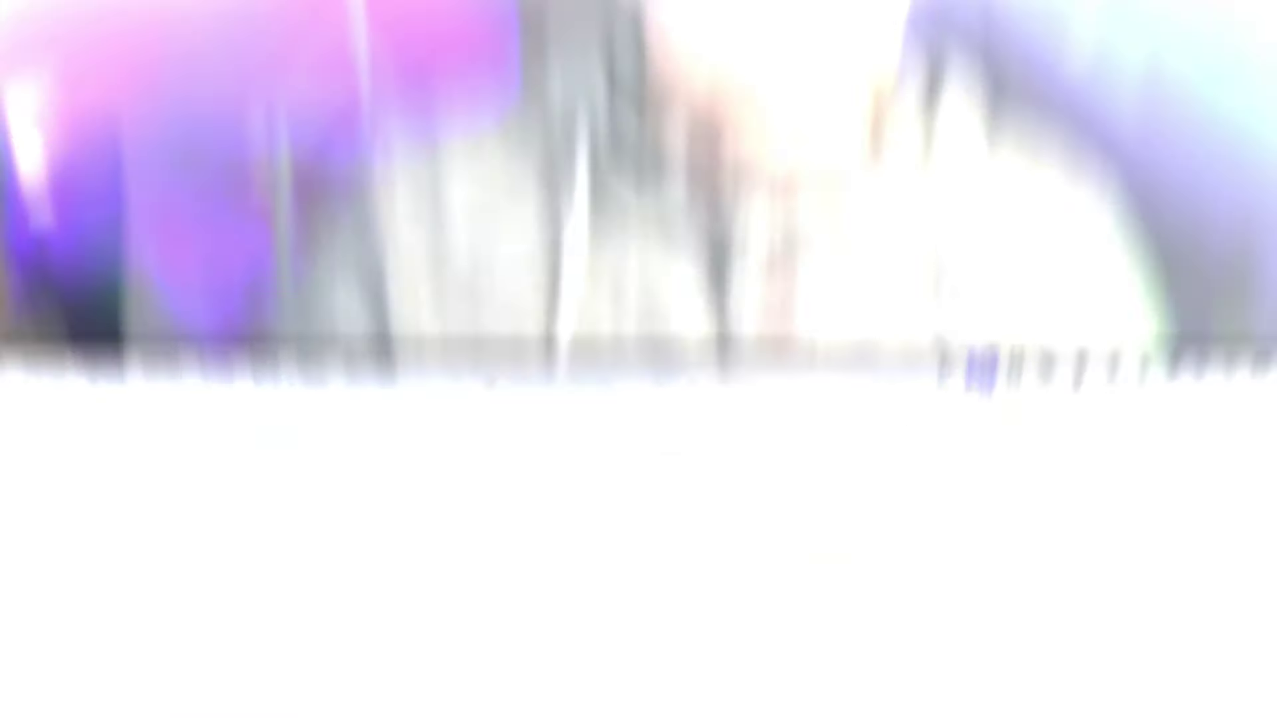